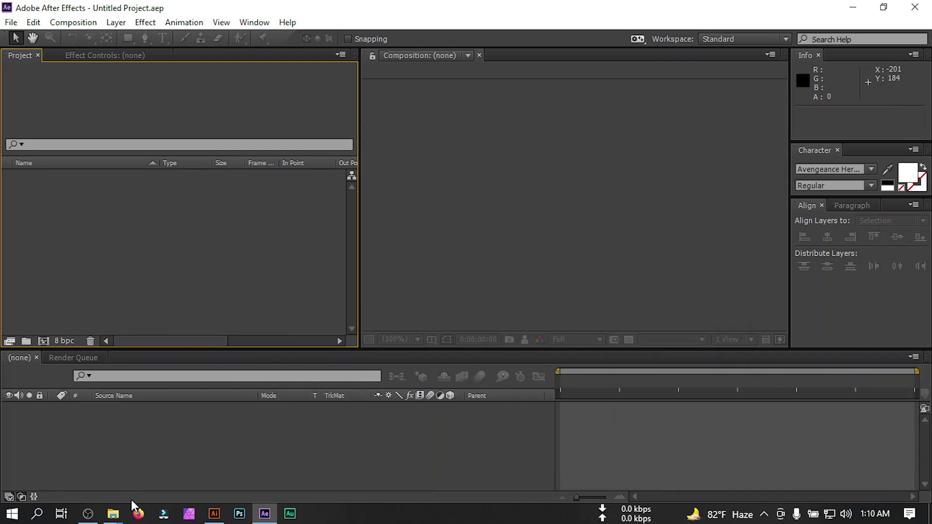
Step: Import Glow_Illumanation_Texture.mp4 from the Footages folder of Black Gold 3D Logo Animation into the After Effects project
{"action": "mouse_move", "coordinate": [113, 513]}
{"action": "left_click", "coordinate": [93, 483]}
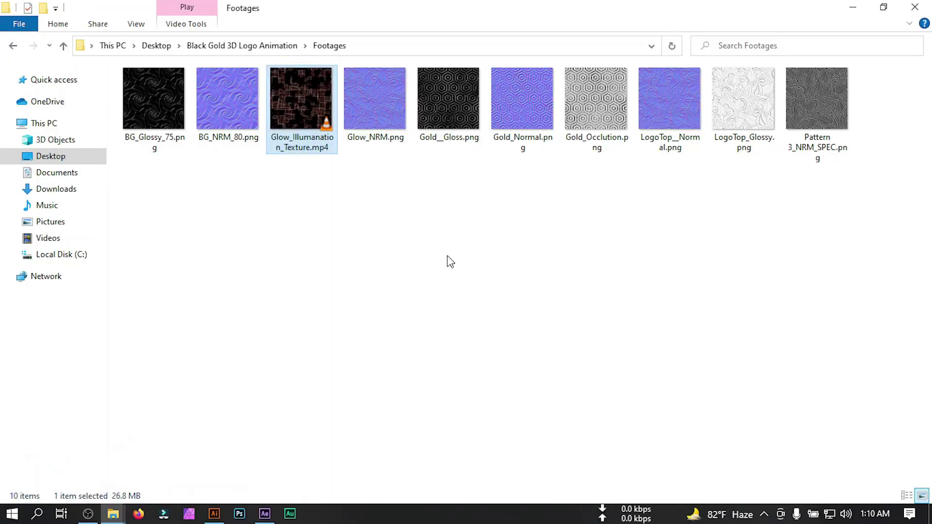
{"action": "left_click_drag", "start_coordinate": [176, 262], "coordinate": [825, 65]}
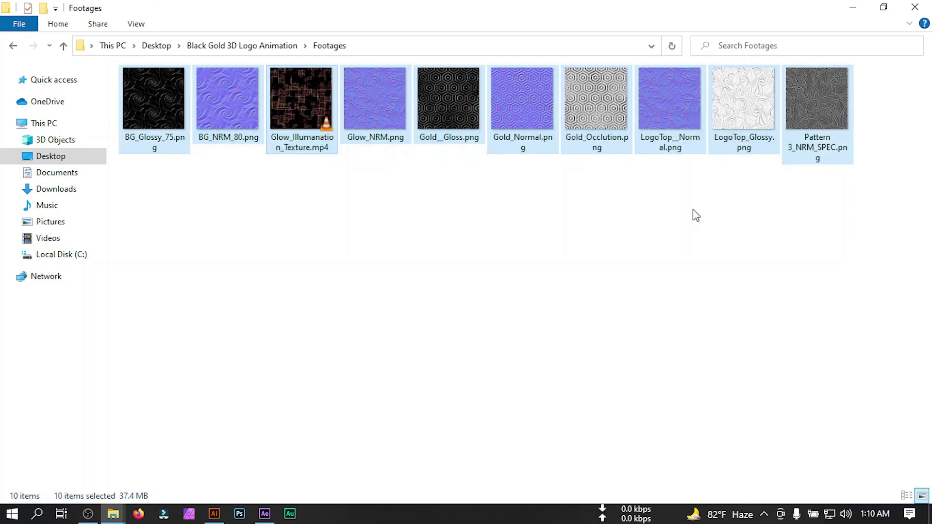
{"action": "left_click", "coordinate": [471, 229]}
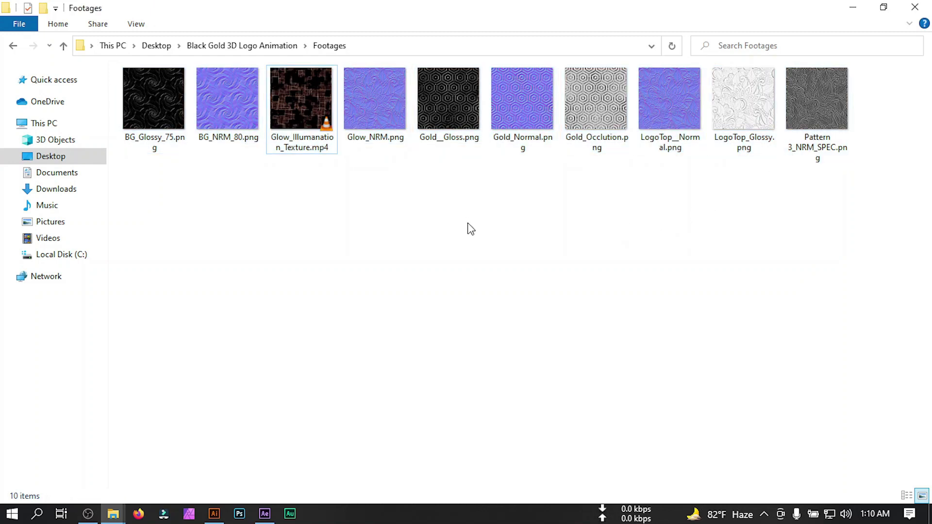
{"action": "left_click_drag", "start_coordinate": [296, 115], "coordinate": [79, 241]}
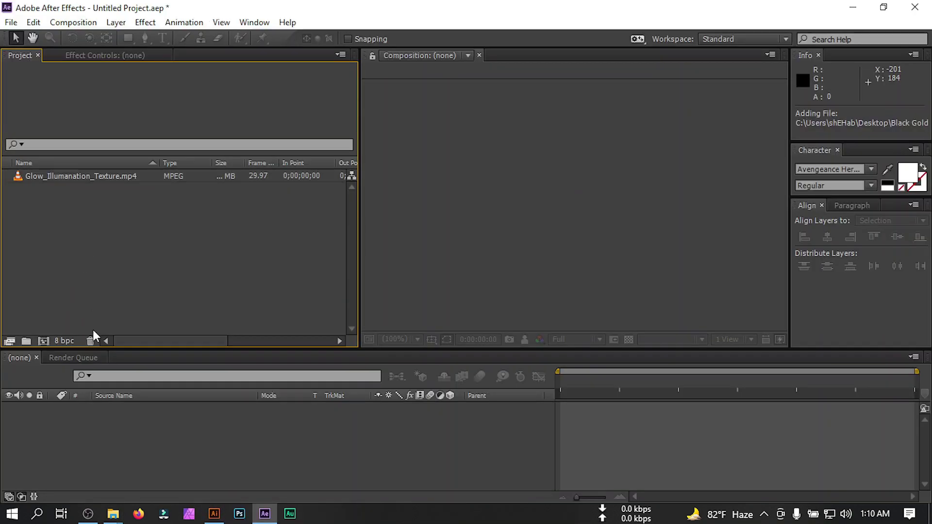
Step: Create a 1920 x 1080 composition named main with a frame rate of 25 and a duration of 20 seconds
{"action": "left_click", "coordinate": [44, 340]}
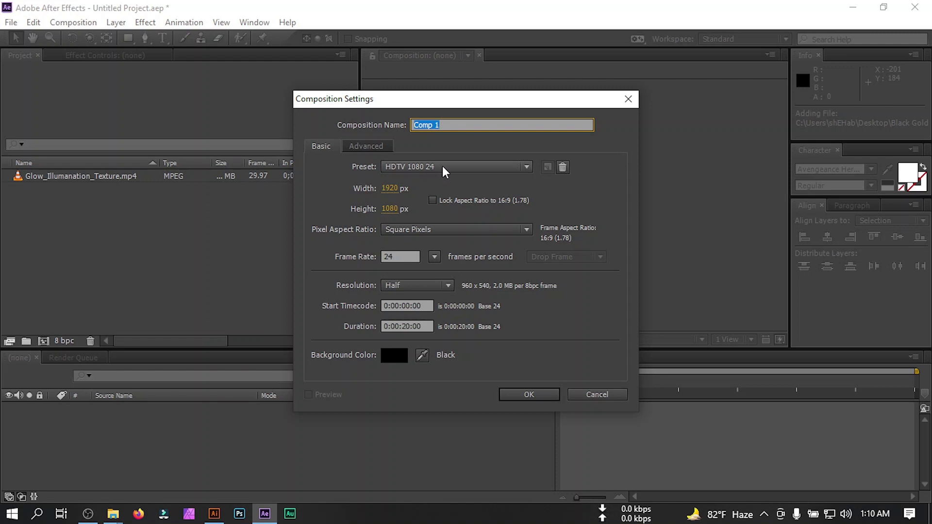
{"action": "type", "text": "main"}
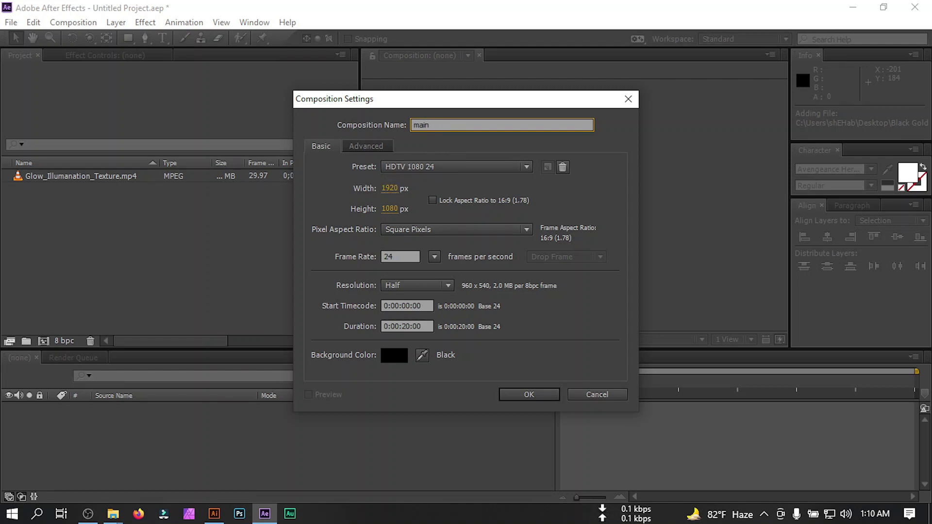
{"action": "left_click", "coordinate": [434, 257]}
{"action": "left_click", "coordinate": [464, 348]}
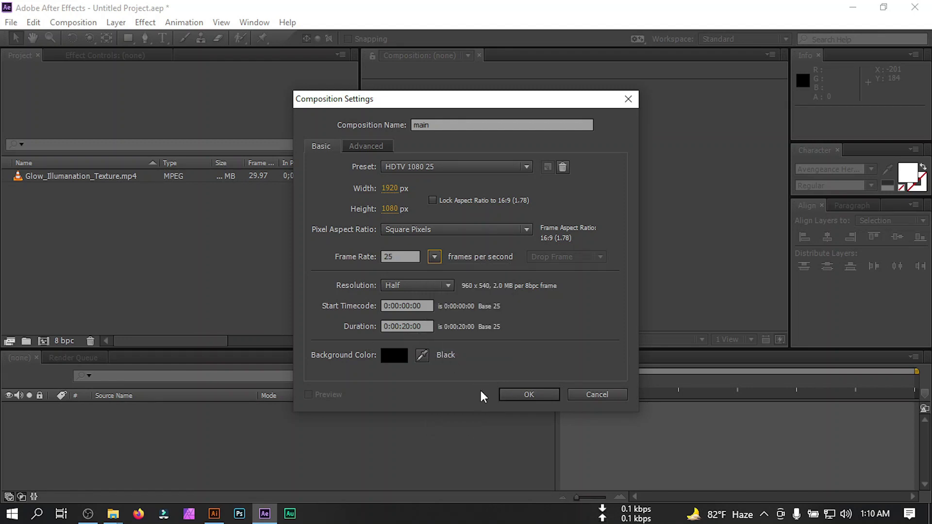
{"action": "left_click", "coordinate": [540, 398]}
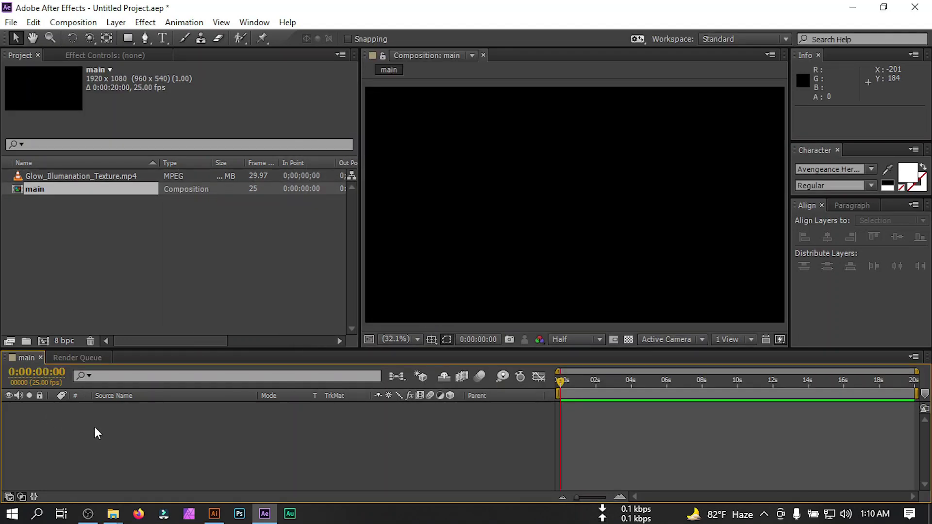
Step: Add a black 1920 x 1080 px solid named Logo Mask to the main composition
{"action": "right_click", "coordinate": [87, 445]}
{"action": "mouse_move", "coordinate": [239, 308]}
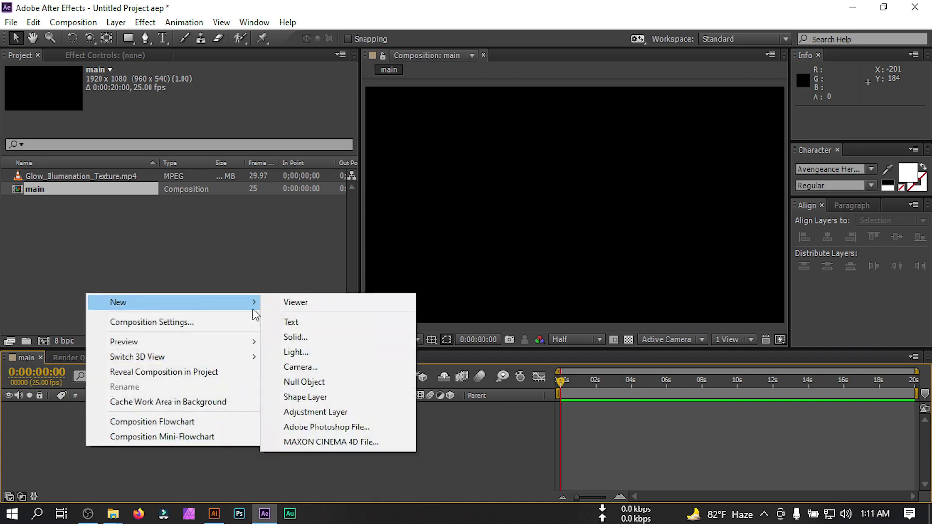
{"action": "left_click", "coordinate": [306, 336]}
{"action": "type", "text": "Logo Mask"}
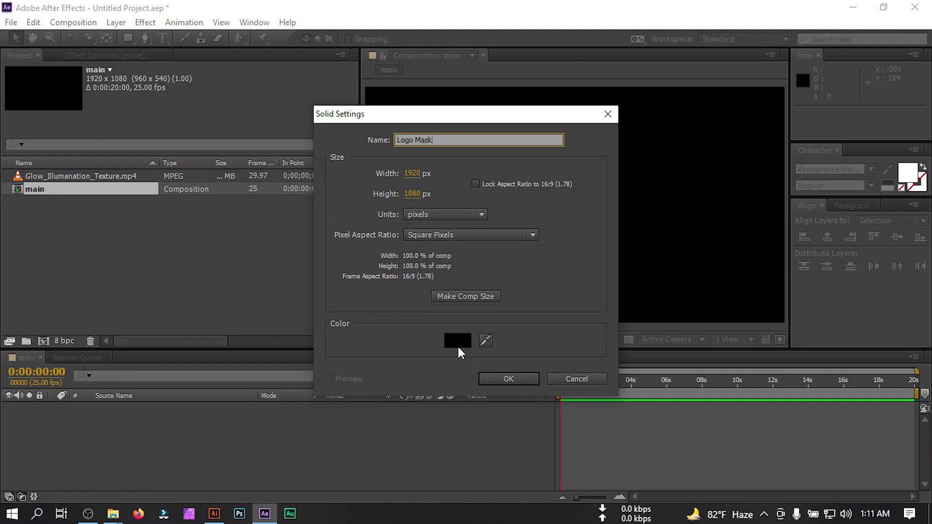
{"action": "left_click", "coordinate": [504, 379]}
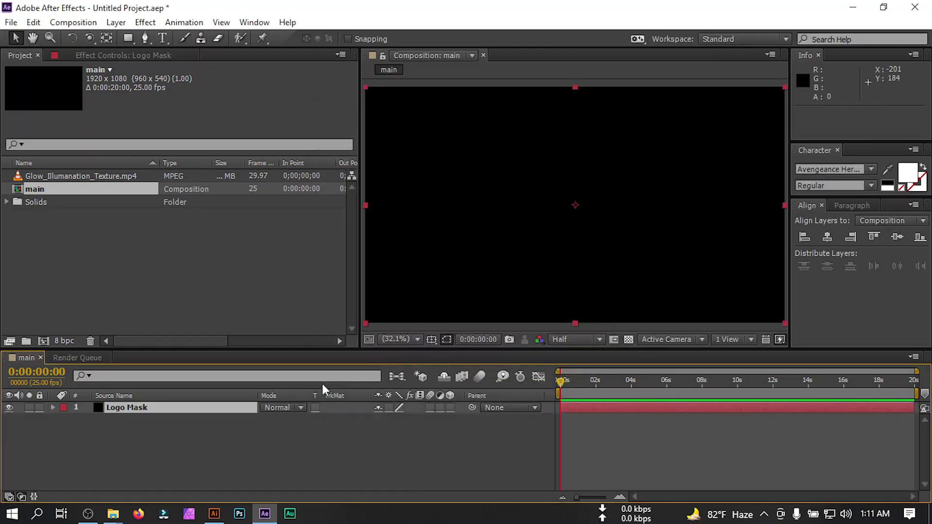
Step: Switch to Illustrator and copy all the paths of the NEWS logo
{"action": "left_click", "coordinate": [216, 517]}
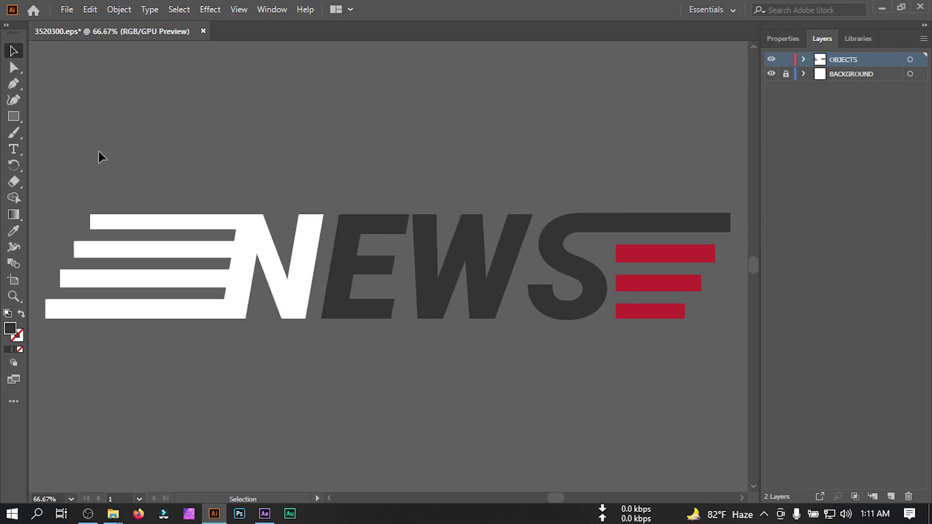
{"action": "key", "text": "ctrl+a"}
{"action": "left_click", "coordinate": [90, 9]}
{"action": "left_click", "coordinate": [135, 83]}
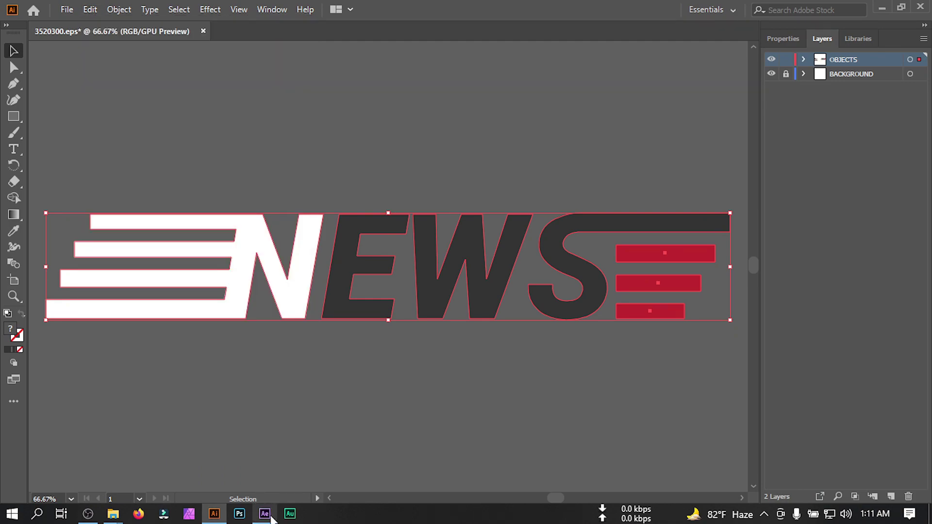
Step: Return to After Effects and paste the copied logo paths as masks onto the Logo Mask solid
{"action": "left_click", "coordinate": [265, 514]}
{"action": "left_click", "coordinate": [119, 426]}
{"action": "left_click", "coordinate": [124, 409]}
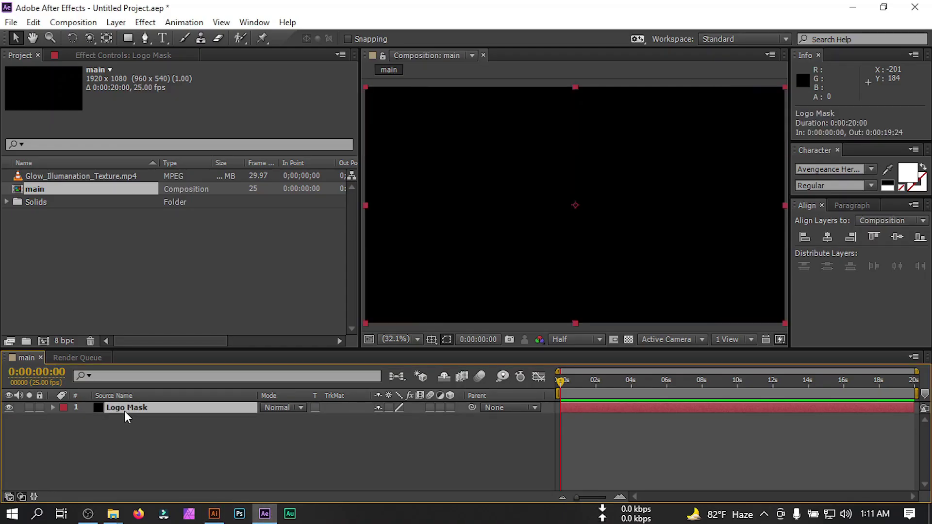
{"action": "left_click", "coordinate": [34, 23]}
{"action": "left_click", "coordinate": [80, 133]}
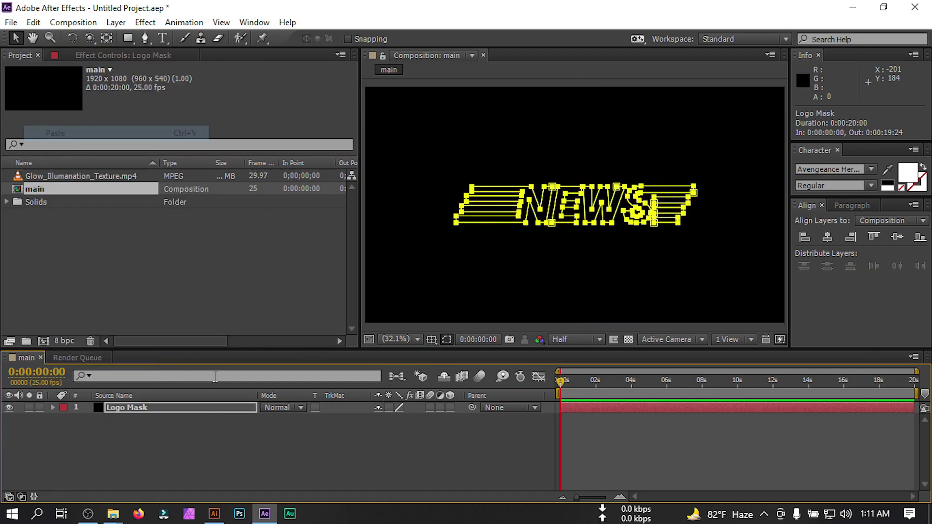
{"action": "left_click", "coordinate": [163, 441]}
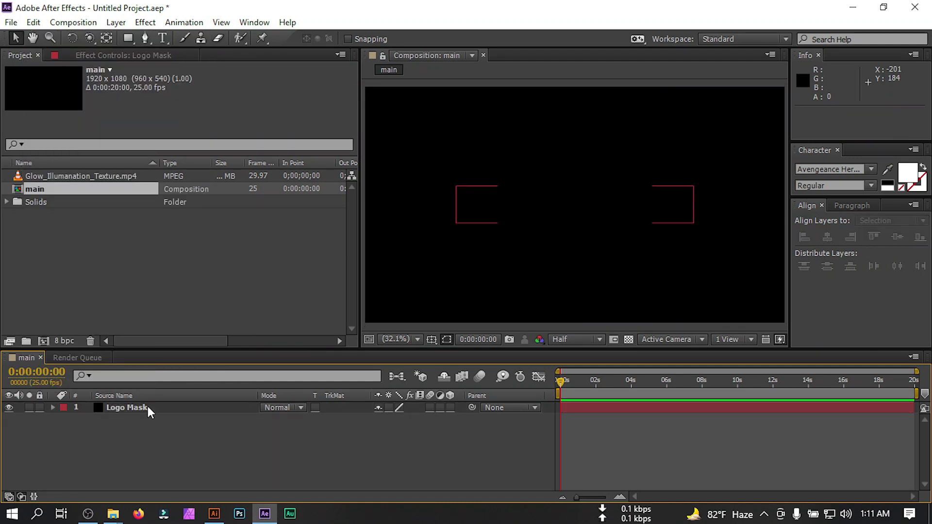
Step: Hide the Logo Mask layer in the main composition
{"action": "left_click", "coordinate": [116, 22]}
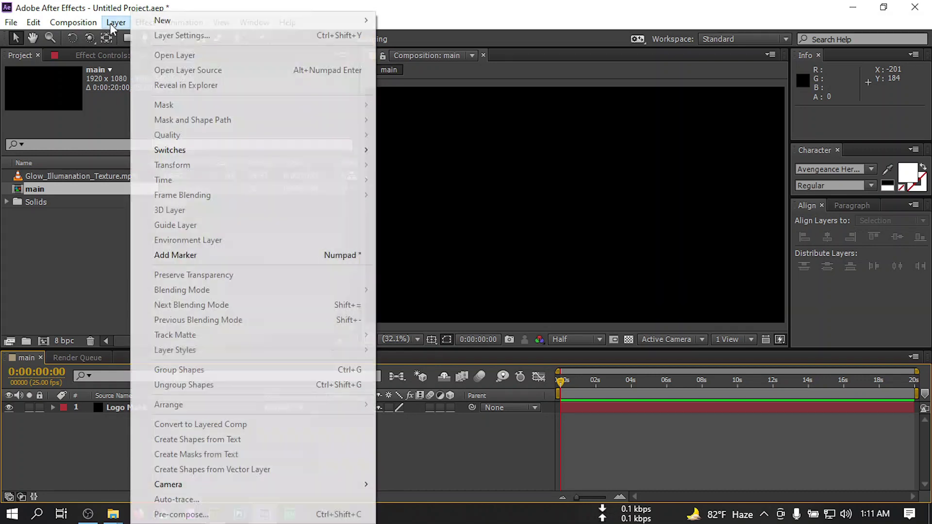
{"action": "mouse_move", "coordinate": [187, 484]}
{"action": "left_click", "coordinate": [4, 411]}
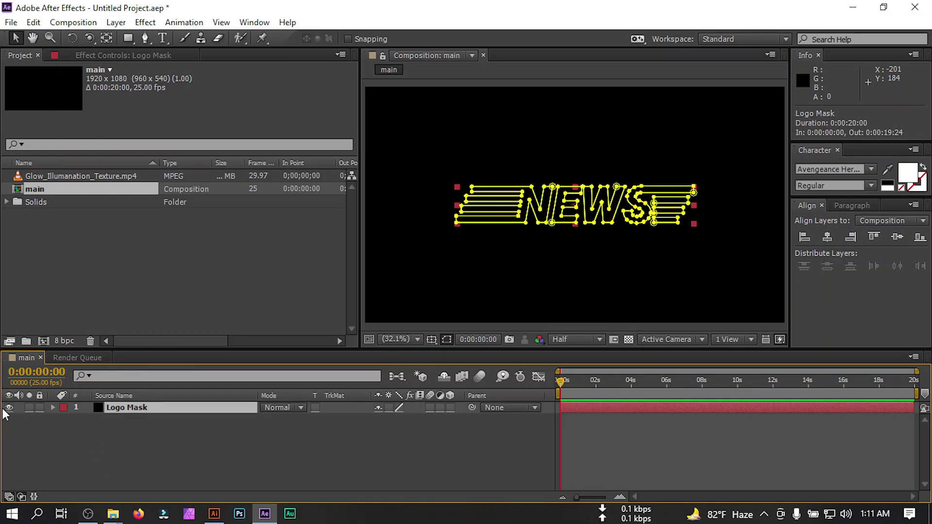
Step: Add a black 1920 x 1080 px solid named Element 3D above the Logo Mask layer
{"action": "right_click", "coordinate": [67, 452]}
{"action": "mouse_move", "coordinate": [135, 316]}
{"action": "left_click", "coordinate": [292, 346]}
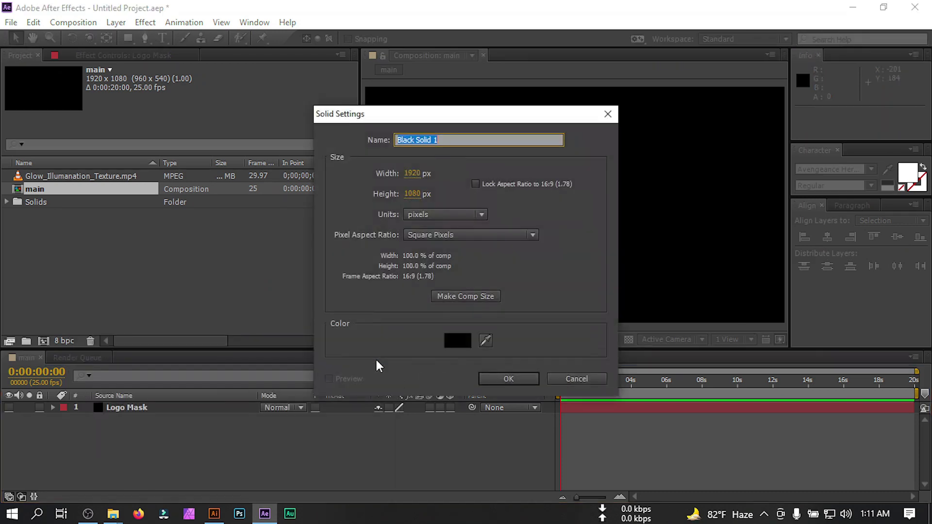
{"action": "type", "text": "Element 3D"}
{"action": "left_click", "coordinate": [508, 379]}
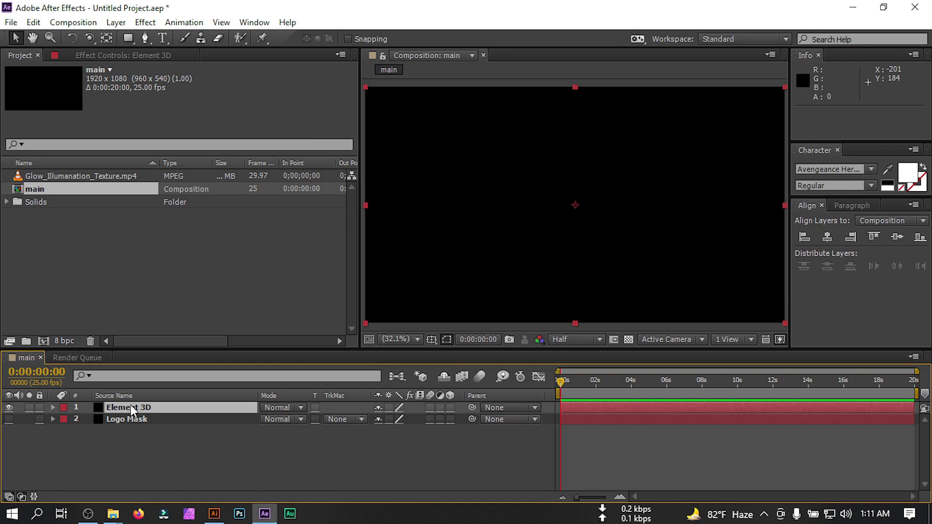
Step: Place Glow_Illumanation_Texture.mp4 below the other layers of the main composition and hide it
{"action": "left_click", "coordinate": [36, 178]}
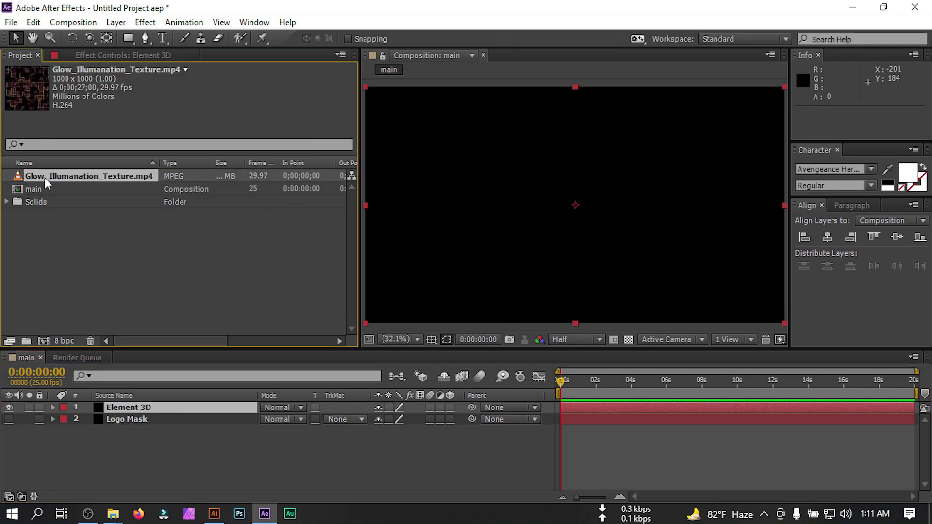
{"action": "left_click_drag", "start_coordinate": [44, 178], "coordinate": [110, 445]}
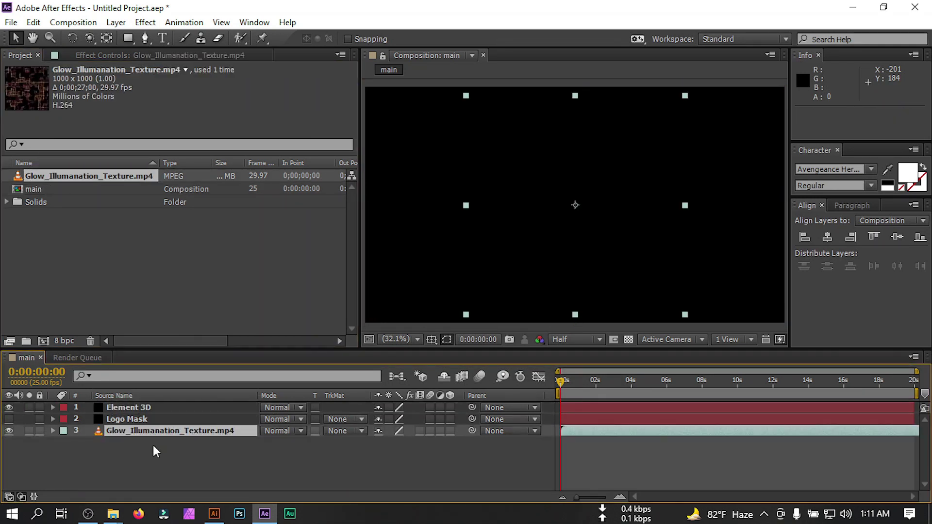
{"action": "left_click", "coordinate": [8, 430]}
Step: Apply the Video Copilot Element effect to the Element 3D layer
{"action": "left_click", "coordinate": [138, 407]}
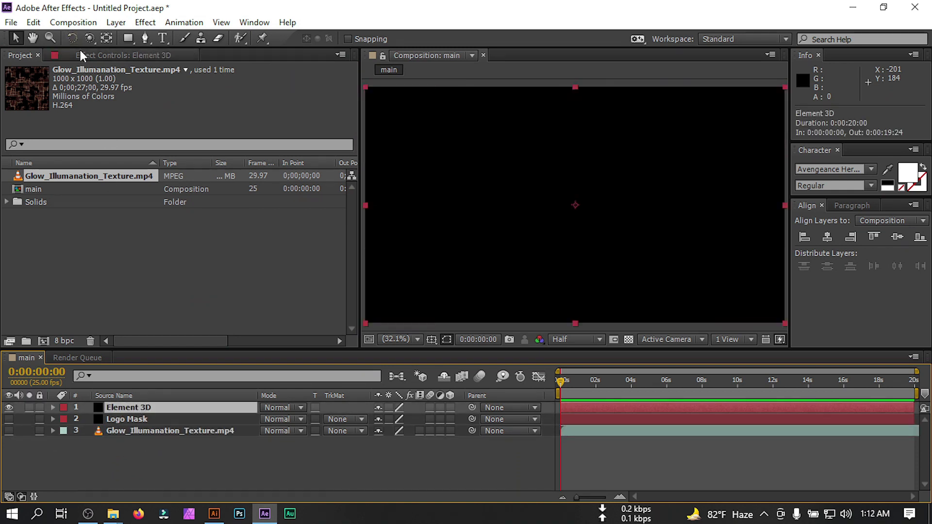
{"action": "left_click", "coordinate": [146, 24]}
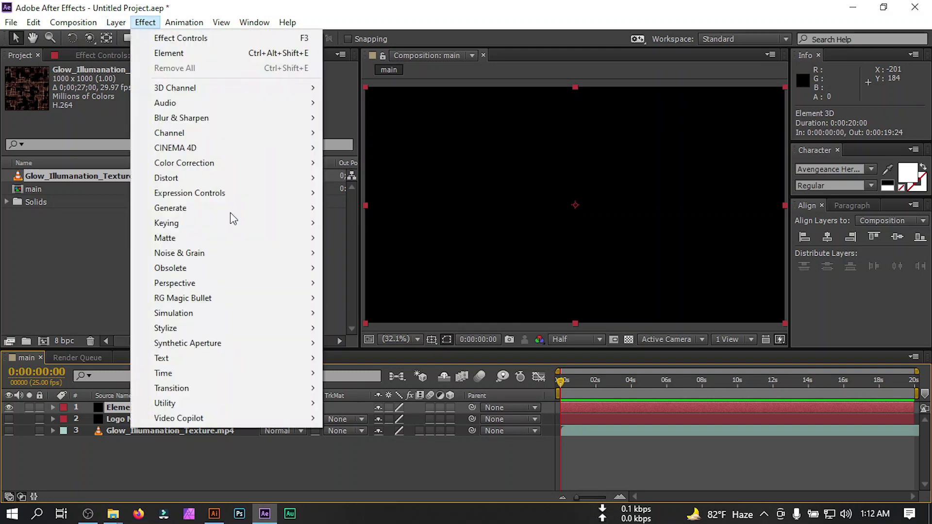
{"action": "mouse_move", "coordinate": [192, 425]}
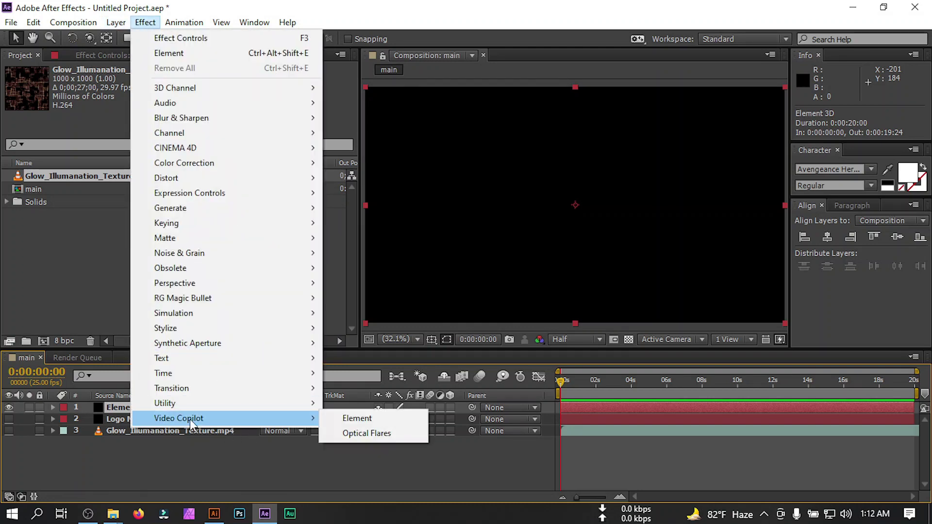
{"action": "left_click", "coordinate": [358, 418]}
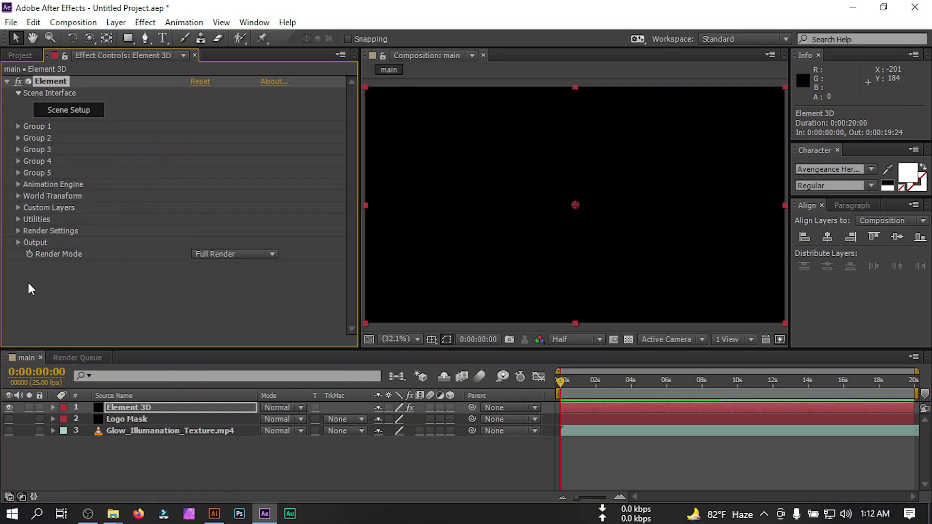
Step: Assign Glow_Illumanation_Texture.mp4 as Layer 1 of the Element effect's Custom Texture Maps
{"action": "left_click", "coordinate": [18, 208]}
{"action": "left_click", "coordinate": [30, 231]}
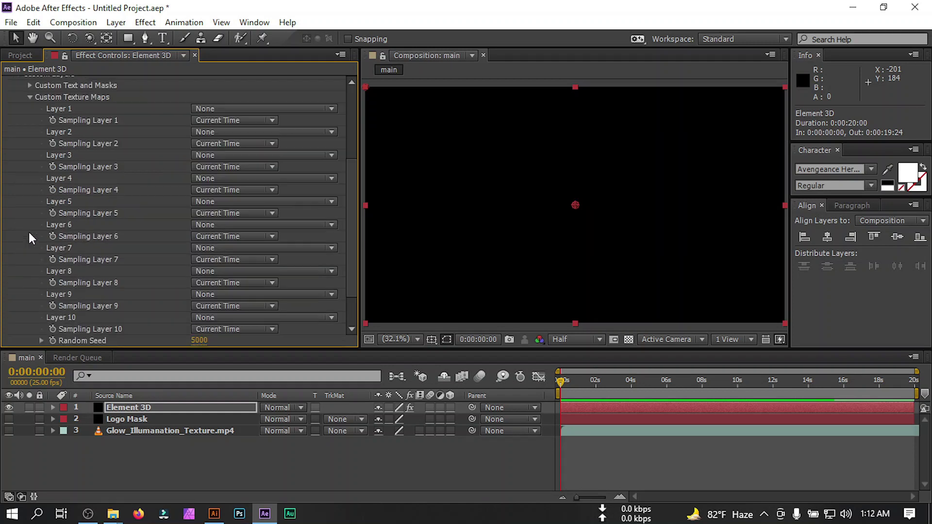
{"action": "left_click", "coordinate": [204, 108]}
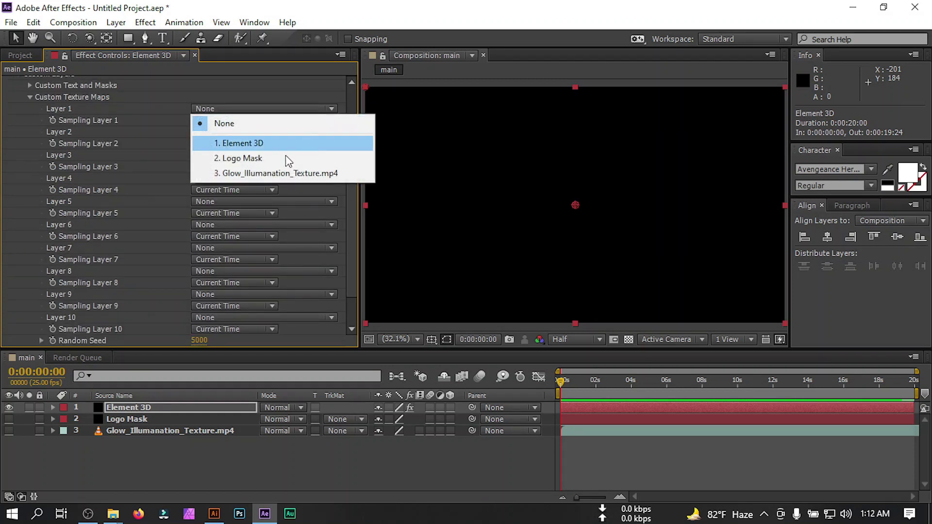
{"action": "left_click", "coordinate": [253, 173]}
{"action": "scroll", "coordinate": [73, 193], "scroll_direction": "up", "scroll_amount": 2}
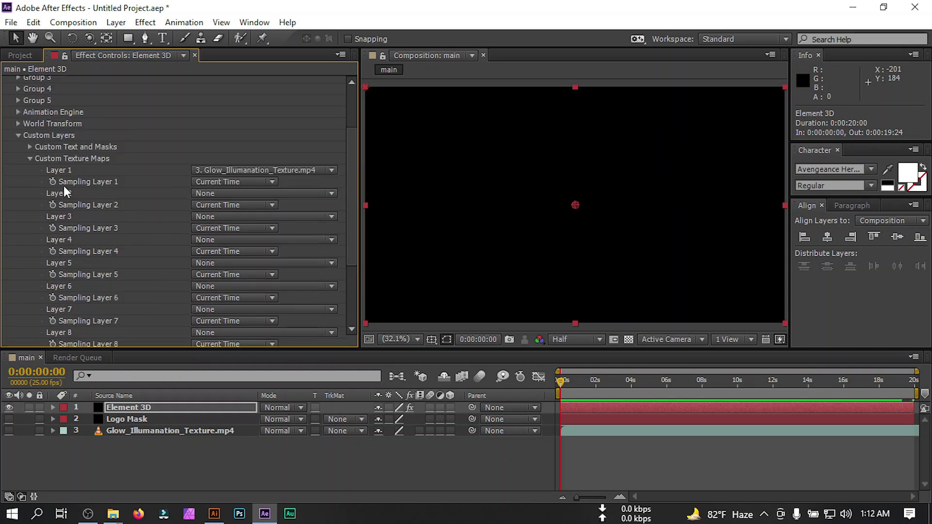
{"action": "left_click", "coordinate": [29, 159]}
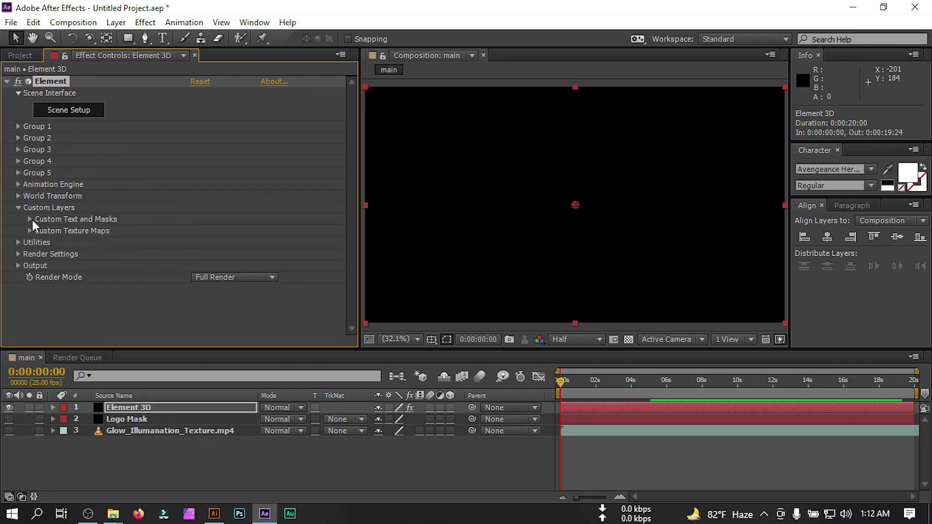
Step: Assign the Logo Mask layer as Path Layer 1 in the Element effect's Custom Text and Masks
{"action": "left_click", "coordinate": [31, 219]}
{"action": "left_click", "coordinate": [235, 178]}
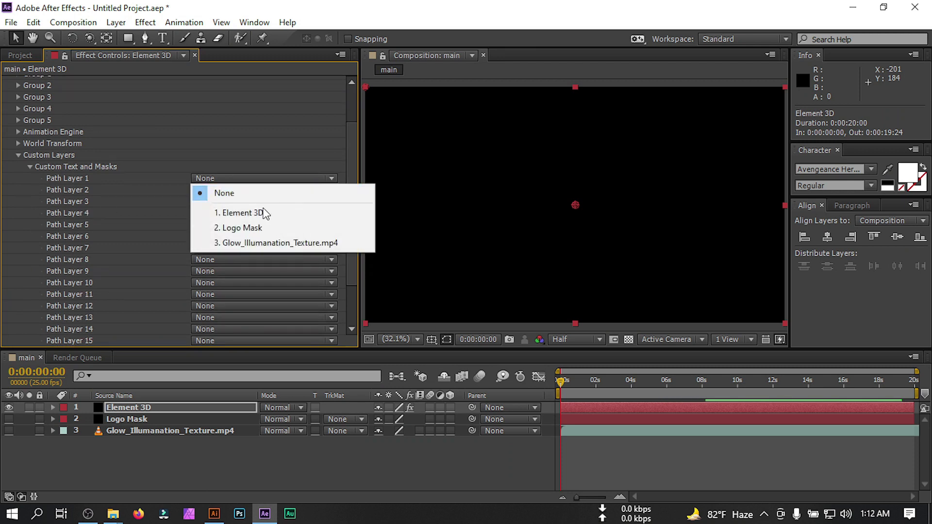
{"action": "left_click", "coordinate": [258, 229]}
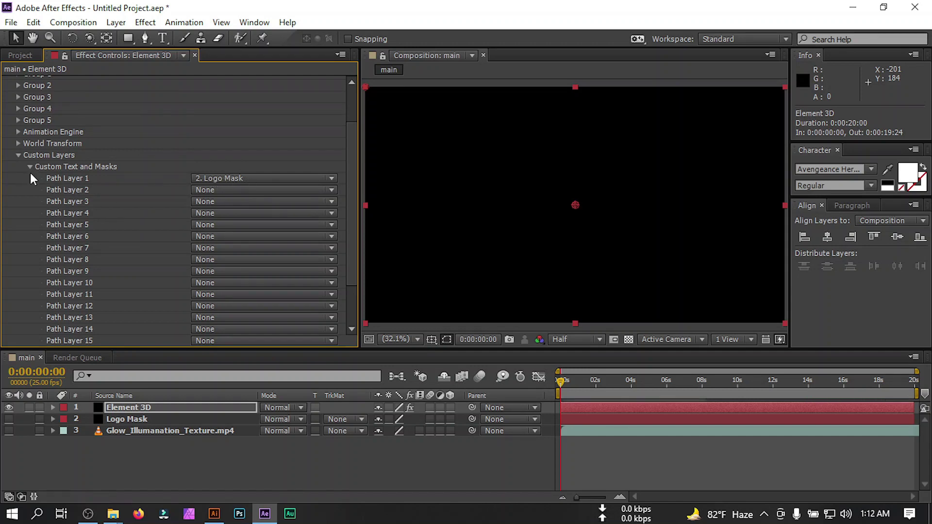
{"action": "left_click", "coordinate": [19, 154]}
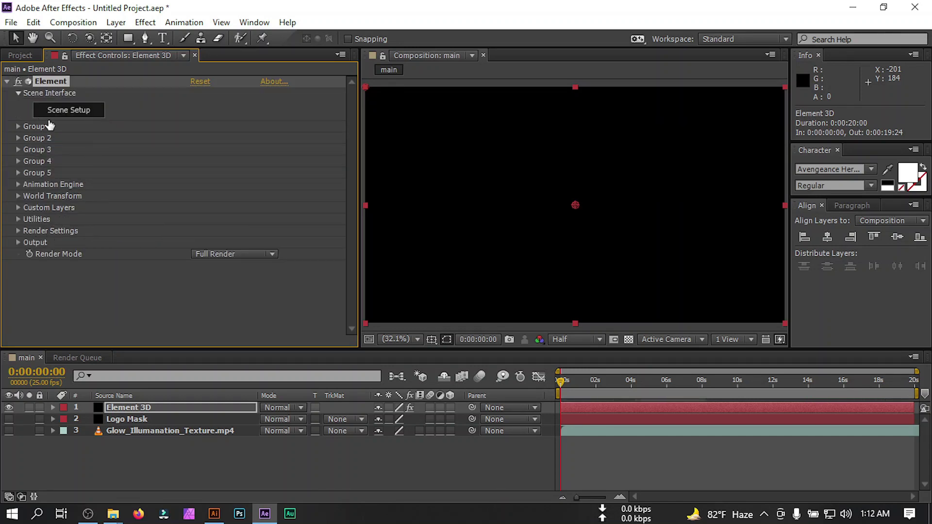
Step: Open the Element effect's Scene Setup and turn off the grid in the preview
{"action": "left_click", "coordinate": [75, 114]}
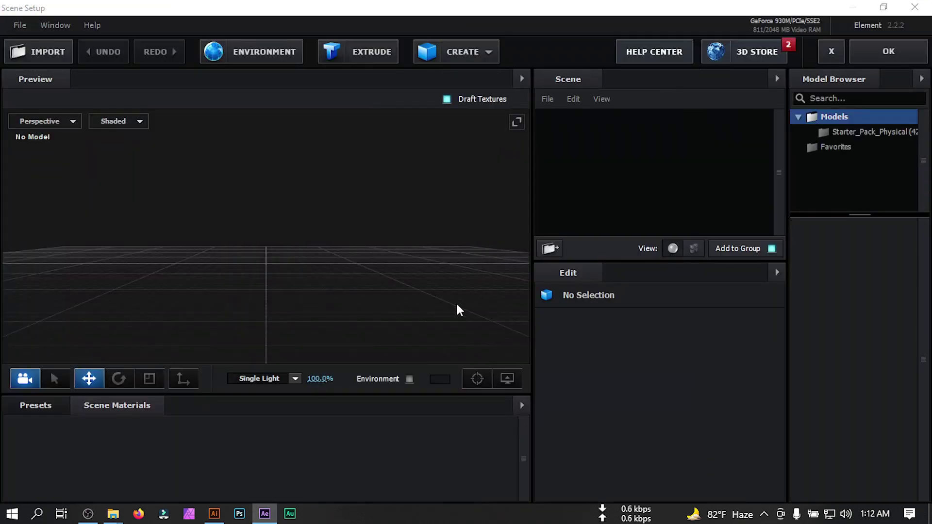
{"action": "left_click", "coordinate": [507, 378]}
{"action": "left_click", "coordinate": [438, 333]}
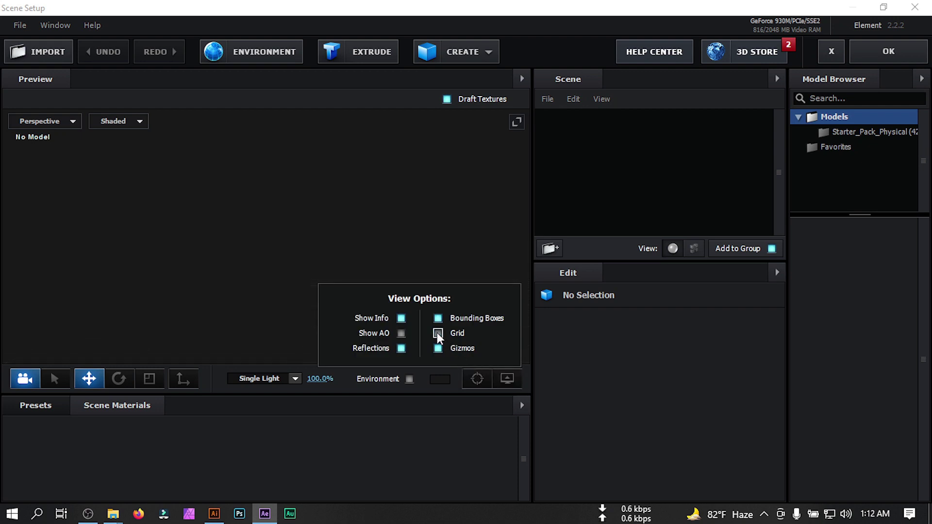
Step: Extrude the logo path into a 3D model and set its Path Resolution to Extreme
{"action": "left_click", "coordinate": [358, 52]}
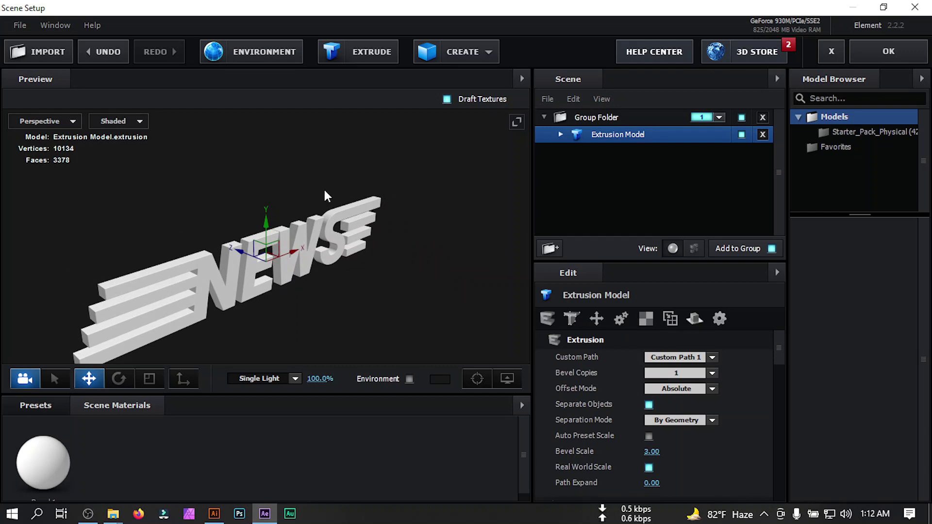
{"action": "scroll", "coordinate": [761, 416], "scroll_direction": "down", "scroll_amount": 2}
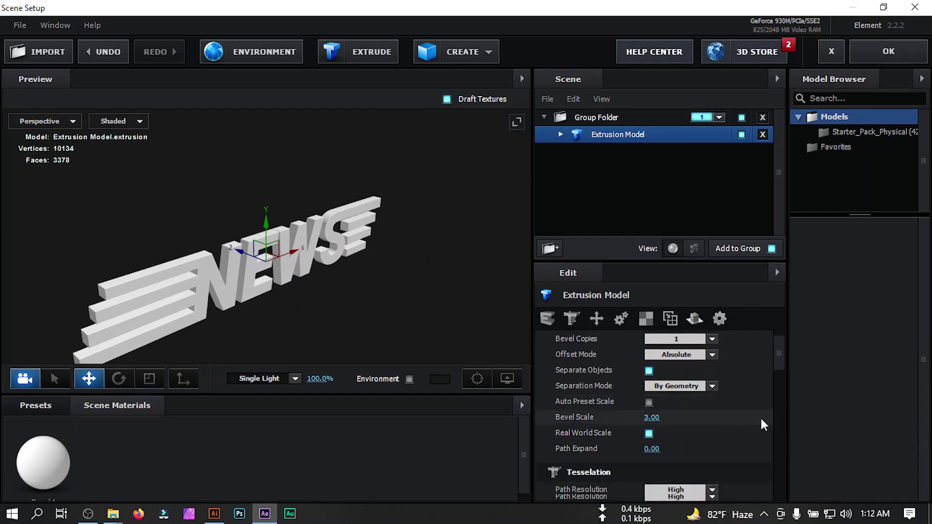
{"action": "left_click", "coordinate": [712, 476]}
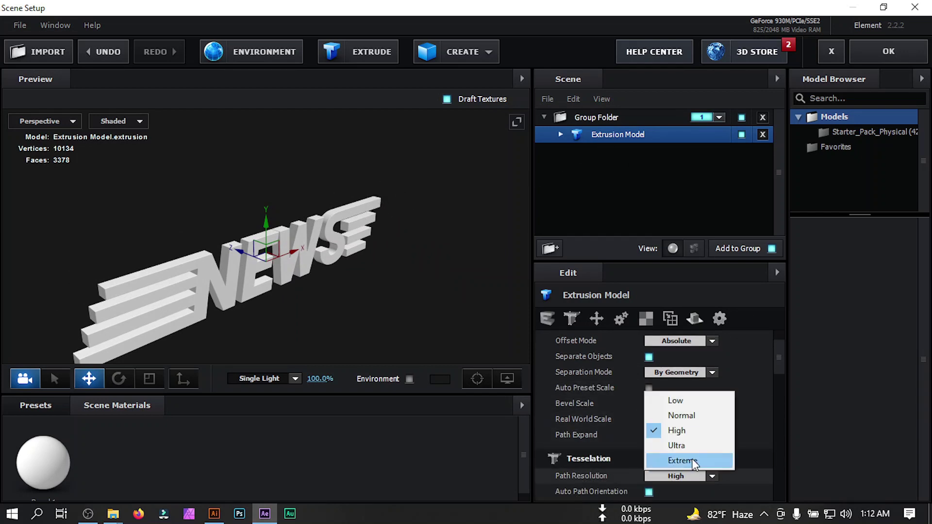
{"action": "left_click", "coordinate": [696, 460]}
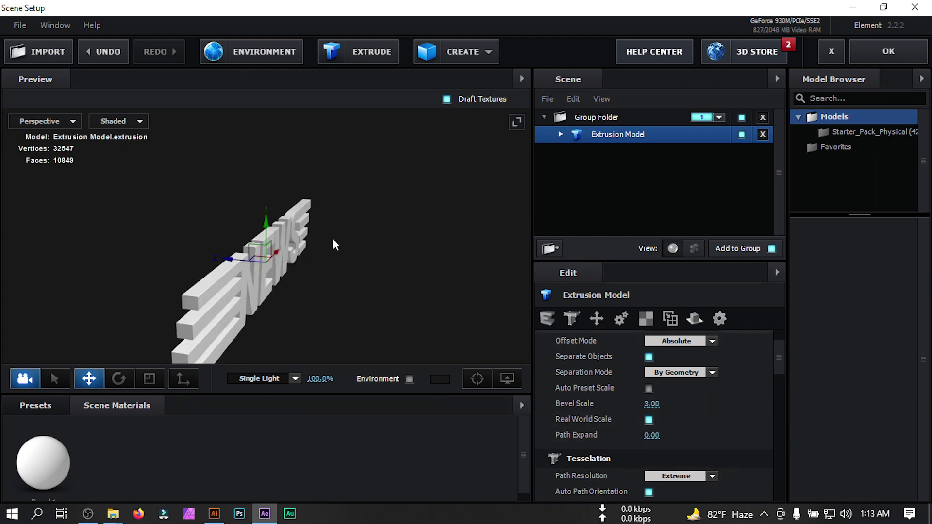
{"action": "left_click_drag", "start_coordinate": [304, 220], "coordinate": [421, 259]}
Step: Set the Extrude value of the extrusion model's Bevel 1 to 0.15
{"action": "left_click", "coordinate": [561, 134]}
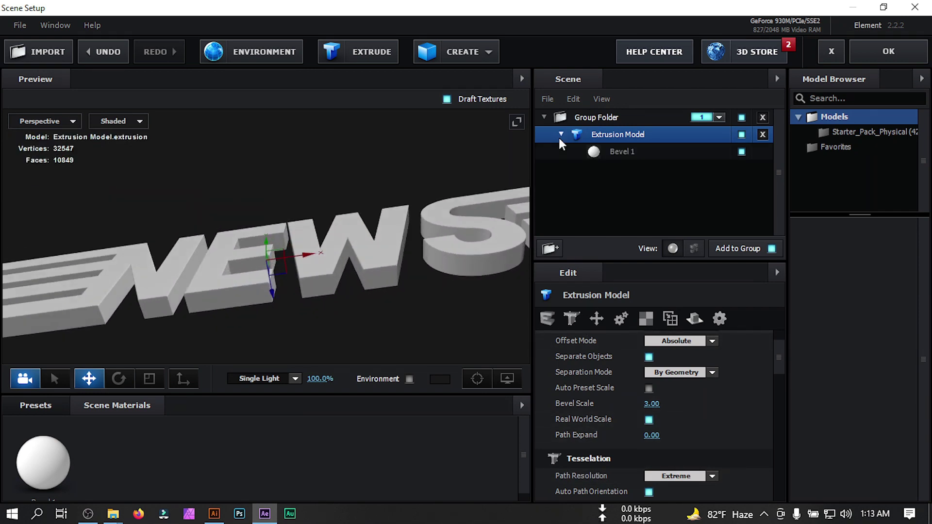
{"action": "left_click", "coordinate": [633, 152]}
{"action": "left_click", "coordinate": [652, 357]}
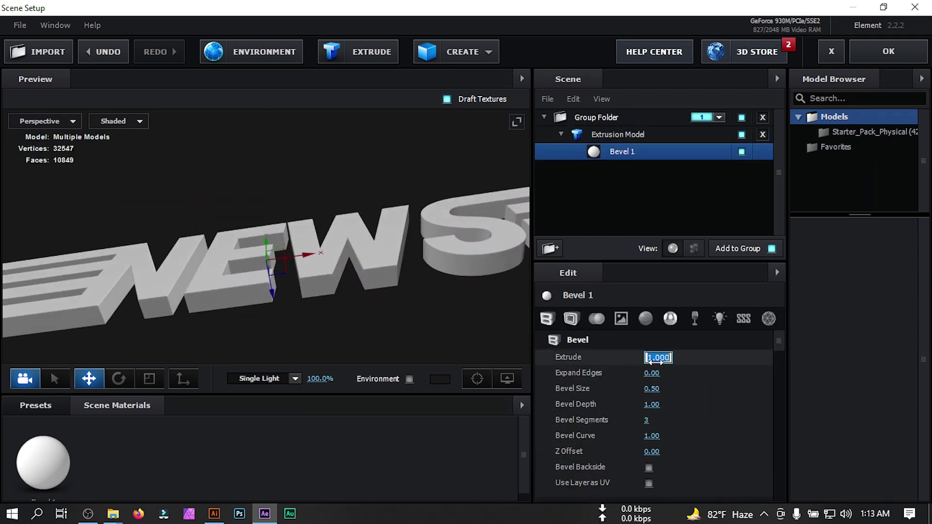
{"action": "type", "text": "0.15"}
{"action": "key", "text": "Return"}
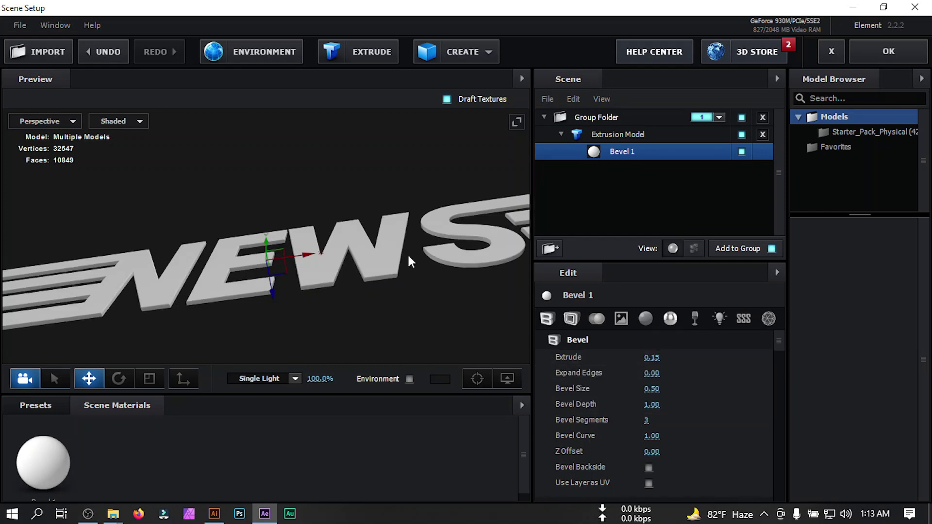
Step: Set Bevel 1's Bevel Segments to 16 and its Bevel Curve to 0.67
{"action": "left_click", "coordinate": [645, 421]}
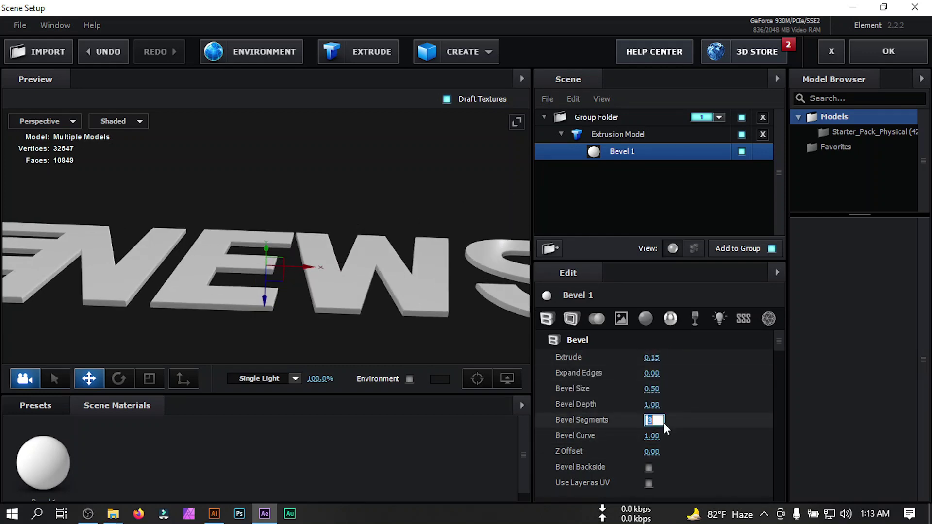
{"action": "type", "text": "16"}
{"action": "key", "text": "Return"}
{"action": "scroll", "coordinate": [383, 281], "scroll_direction": "down", "scroll_amount": 1}
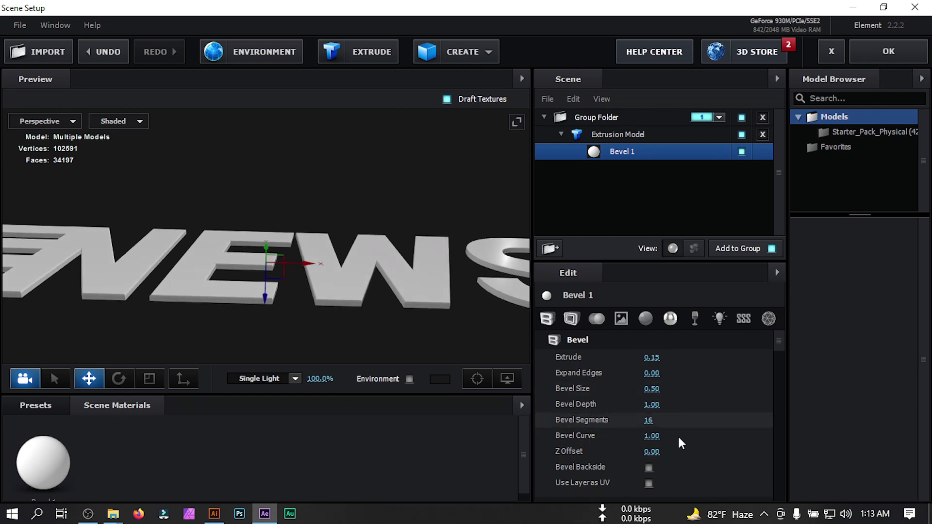
{"action": "scroll", "coordinate": [447, 327], "scroll_direction": "up", "scroll_amount": 3}
{"action": "left_click_drag", "start_coordinate": [446, 328], "coordinate": [447, 292]}
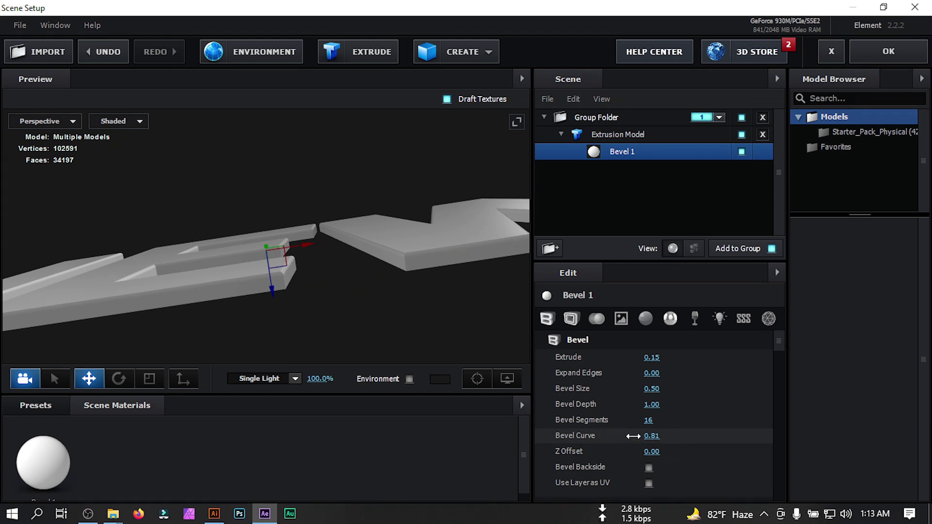
Step: Apply the Base layer material preset to Bevel 1 and set its Bevel Depth to 0.58
{"action": "left_click", "coordinate": [43, 406]}
{"action": "scroll", "coordinate": [238, 463], "scroll_direction": "down", "scroll_amount": 2}
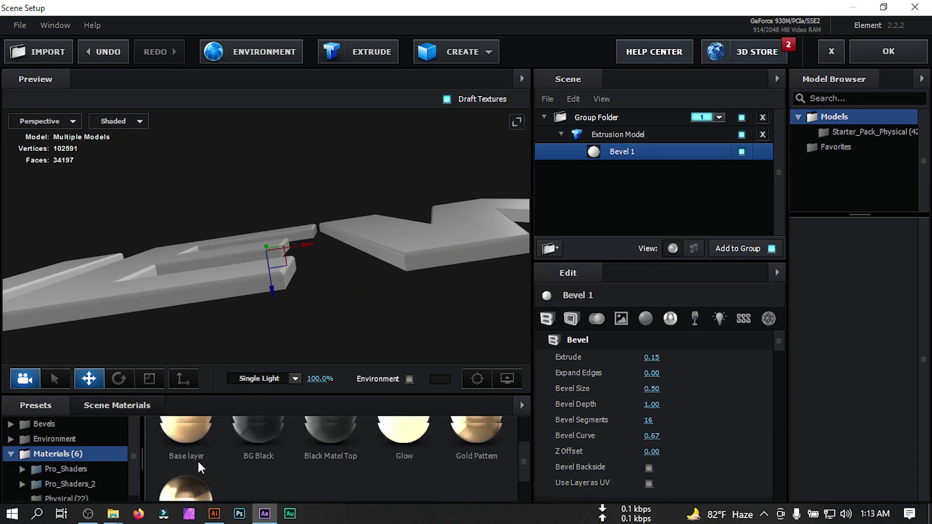
{"action": "left_click_drag", "start_coordinate": [187, 429], "coordinate": [649, 152]}
{"action": "left_click_drag", "start_coordinate": [474, 231], "coordinate": [538, 202]}
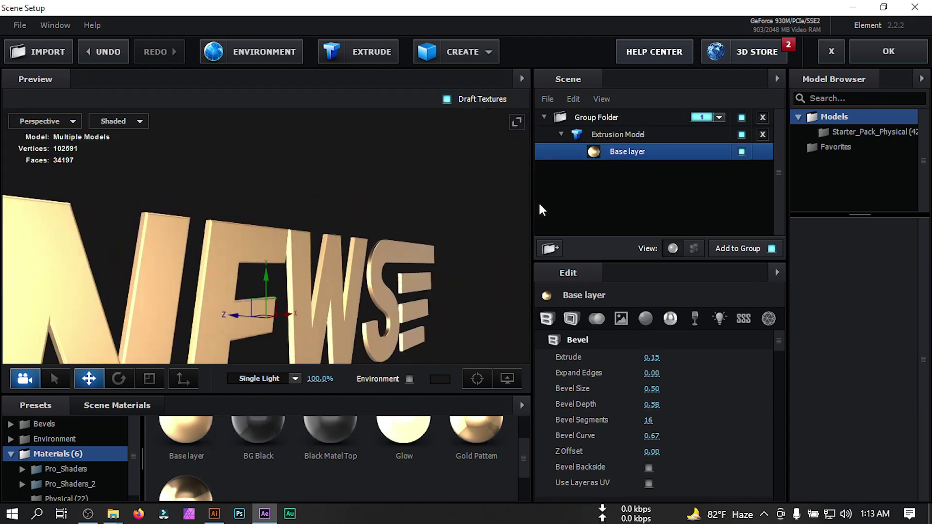
Step: Add a second extrusion model of the logo to the Group Folder
{"action": "left_click", "coordinate": [561, 134]}
{"action": "left_click", "coordinate": [341, 48]}
{"action": "left_click_drag", "start_coordinate": [416, 242], "coordinate": [365, 161]}
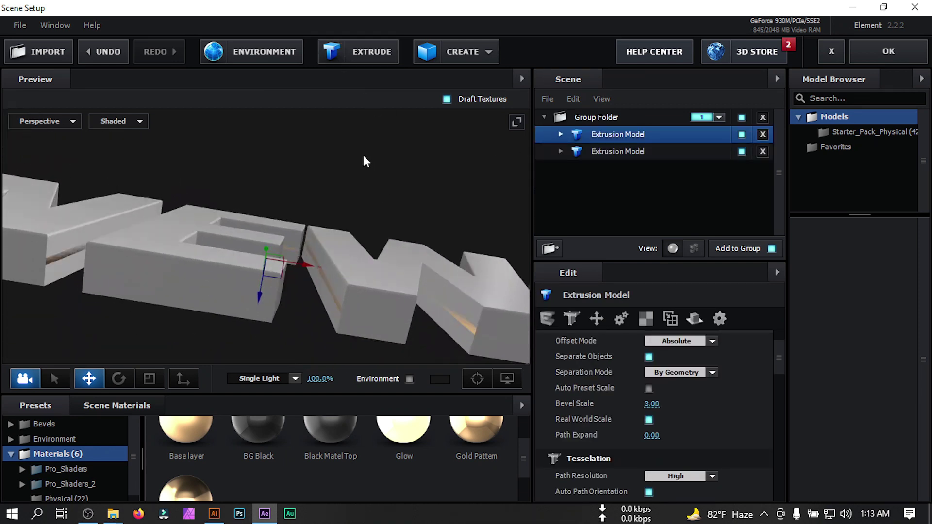
Step: Set the second extrusion's Extrude to 0.25 and move it forward along Z in front of the gold layer
{"action": "left_click", "coordinate": [560, 134]}
{"action": "left_click", "coordinate": [633, 152]}
{"action": "left_click", "coordinate": [647, 358]}
{"action": "type", "text": ".25"}
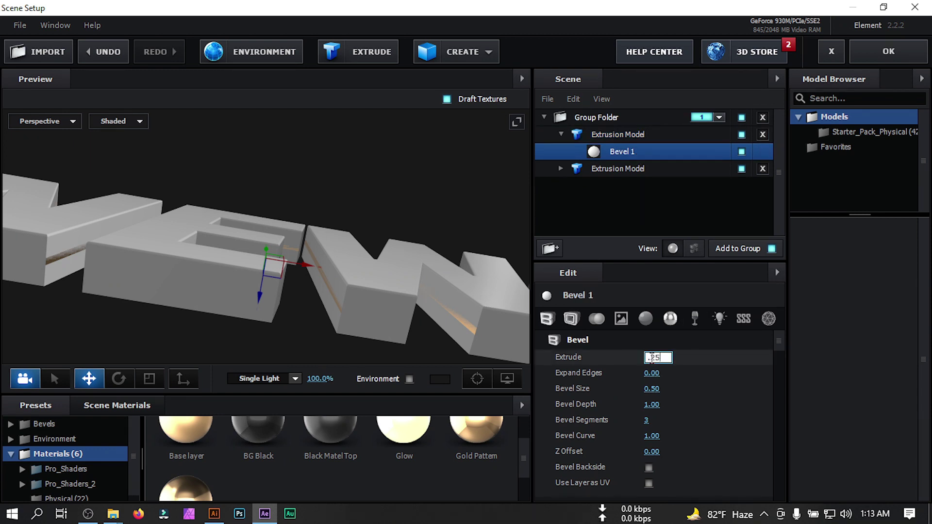
{"action": "key", "text": "Return"}
{"action": "left_click_drag", "start_coordinate": [412, 324], "coordinate": [401, 274]}
{"action": "left_click_drag", "start_coordinate": [266, 291], "coordinate": [263, 274]}
Step: Set the second extrusion's Bevel Depth to 0.80
{"action": "left_click", "coordinate": [648, 420]}
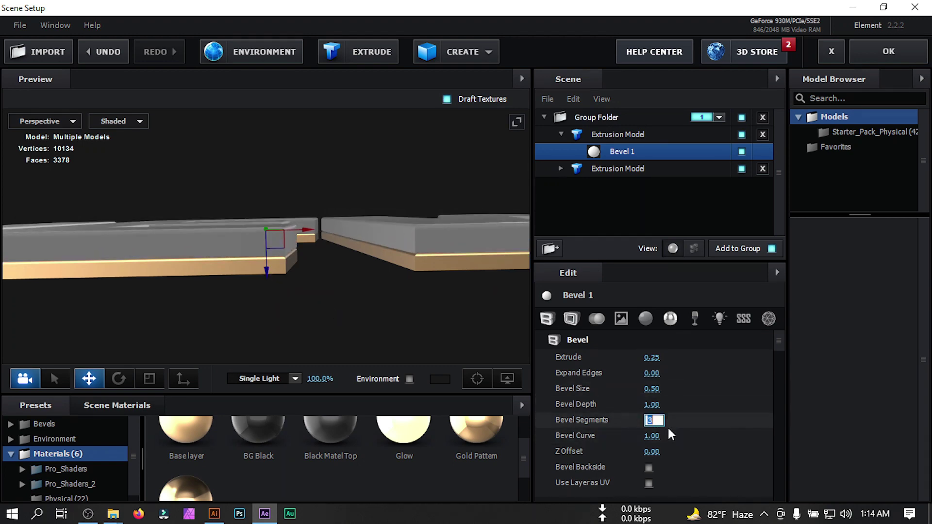
{"action": "left_click_drag", "start_coordinate": [651, 405], "coordinate": [631, 404]}
{"action": "left_click_drag", "start_coordinate": [372, 279], "coordinate": [356, 296]}
{"action": "scroll", "coordinate": [395, 305], "scroll_direction": "up", "scroll_amount": 3}
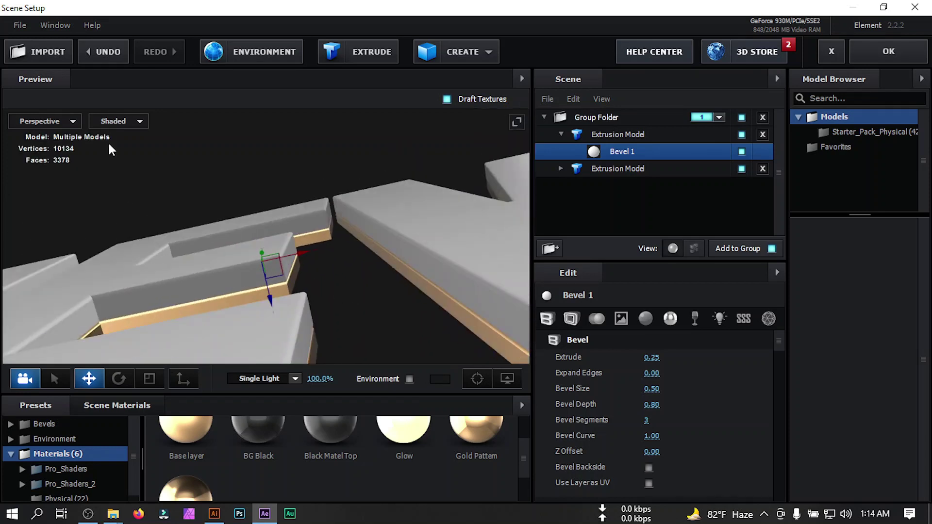
Step: In the Top view, nudge the second extrusion along Z until it sits flush against the gold layer
{"action": "left_click", "coordinate": [33, 120]}
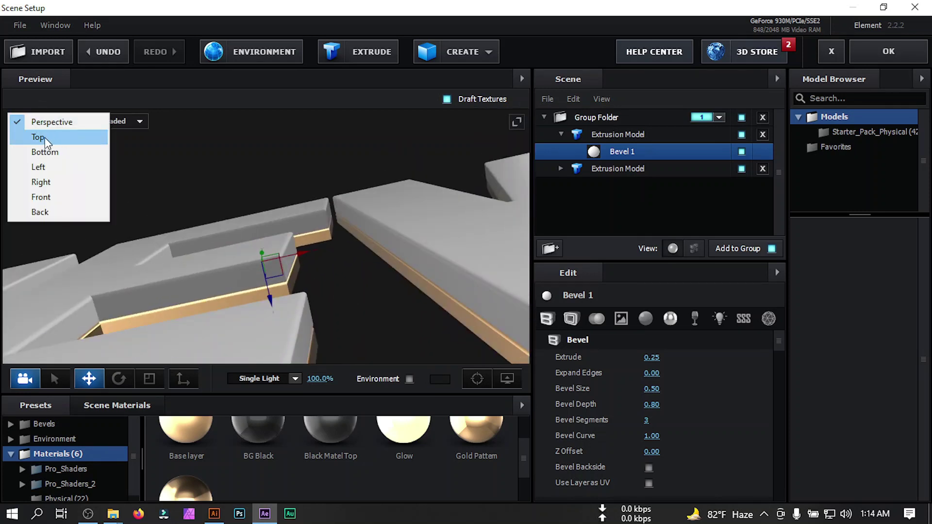
{"action": "left_click", "coordinate": [45, 138]}
{"action": "scroll", "coordinate": [360, 306], "scroll_direction": "up", "scroll_amount": 5}
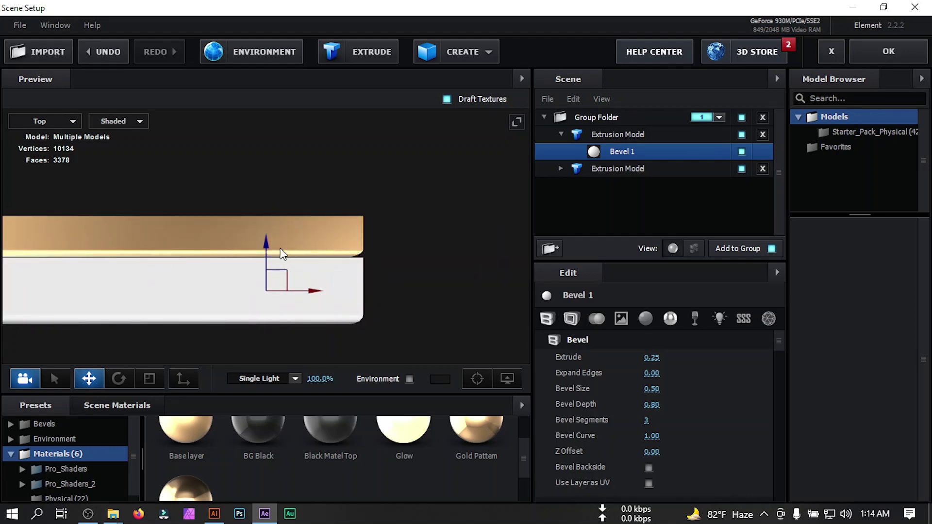
{"action": "left_click_drag", "start_coordinate": [265, 242], "coordinate": [264, 238]}
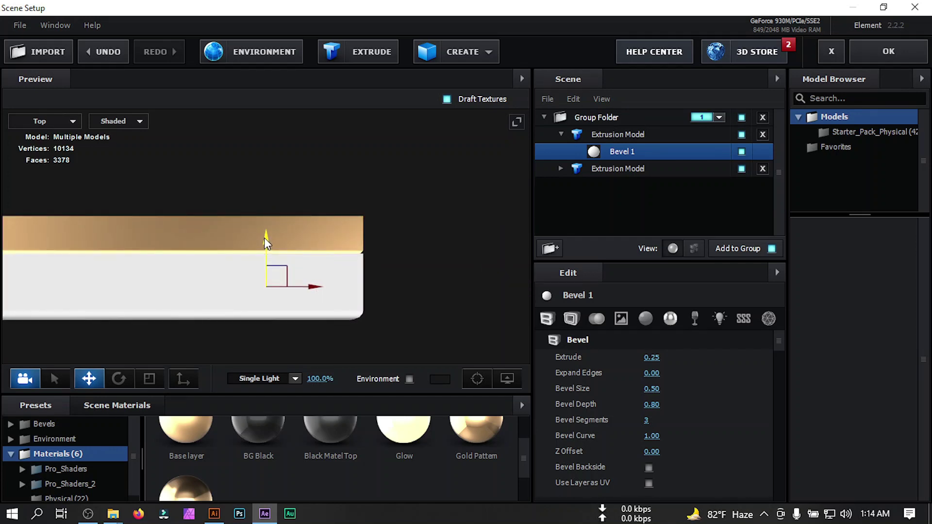
Step: Return to the Perspective view and apply the Base layer material to the second extrusion's Bevel 1
{"action": "left_click", "coordinate": [45, 124]}
{"action": "left_click", "coordinate": [65, 127]}
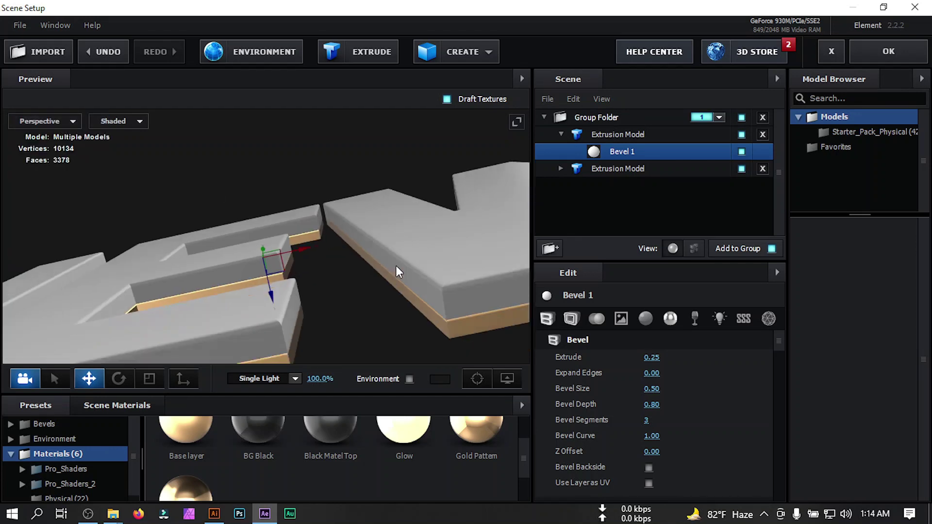
{"action": "left_click_drag", "start_coordinate": [182, 430], "coordinate": [630, 155]}
{"action": "left_click_drag", "start_coordinate": [350, 214], "coordinate": [361, 199]}
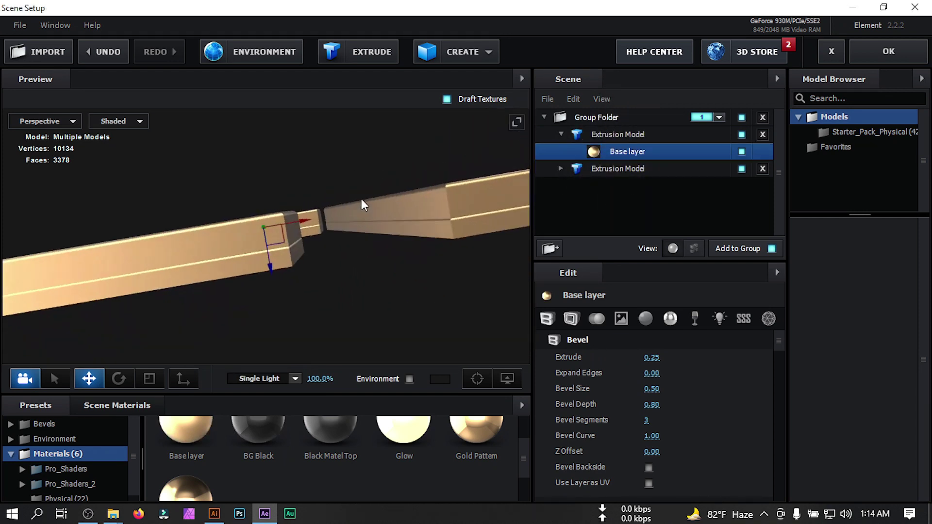
Step: Set the first extrusion's Bevel Segments to 32 and lower its Bevel Curve to give the edge a concave profile
{"action": "left_click", "coordinate": [561, 168]}
{"action": "left_click", "coordinate": [625, 186]}
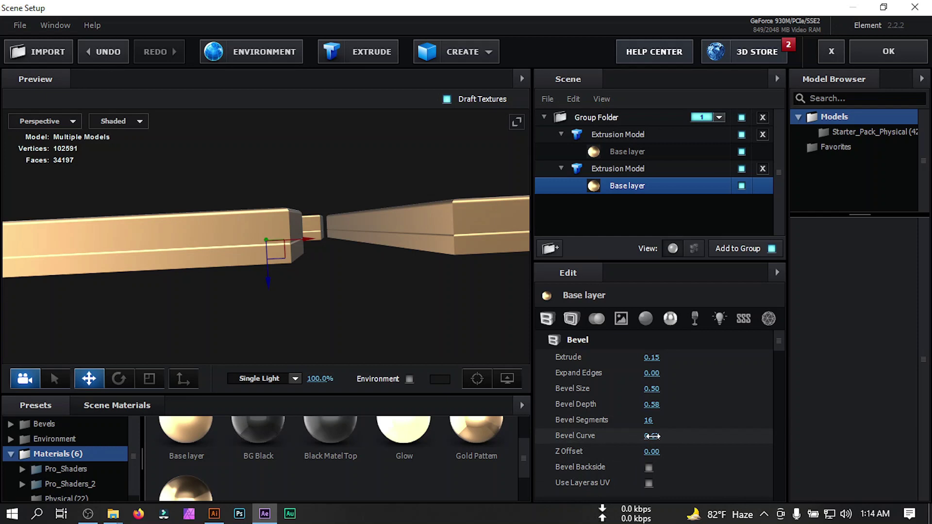
{"action": "type", "text": "32"}
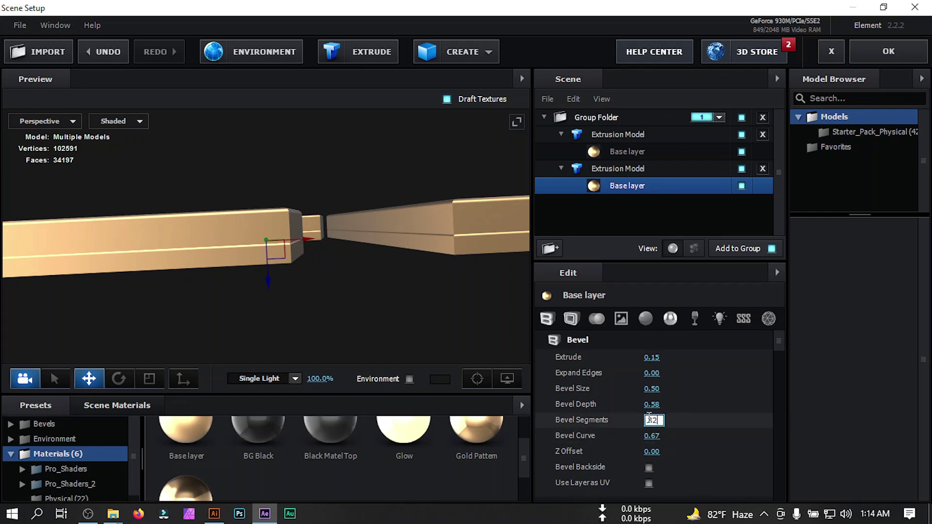
{"action": "key", "text": "Return"}
{"action": "left_click_drag", "start_coordinate": [652, 435], "coordinate": [721, 436]}
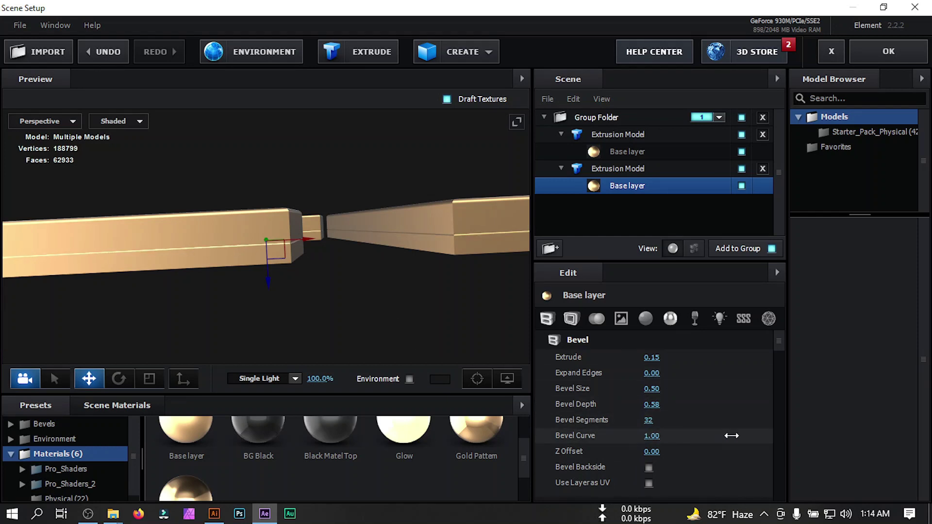
{"action": "left_click_drag", "start_coordinate": [623, 439], "coordinate": [541, 441]}
{"action": "left_click_drag", "start_coordinate": [652, 437], "coordinate": [644, 436]}
Step: Adjust the first extrusion's Bevel Depth to deepen its concave bevel
{"action": "left_click_drag", "start_coordinate": [652, 404], "coordinate": [831, 384]}
{"action": "left_click_drag", "start_coordinate": [744, 399], "coordinate": [718, 404]}
{"action": "left_click_drag", "start_coordinate": [410, 240], "coordinate": [482, 379]}
Step: Rename the upper extrusion model in the list Logo base and the lower one Logo Base
{"action": "left_click", "coordinate": [619, 134]}
{"action": "double_click", "coordinate": [619, 134]}
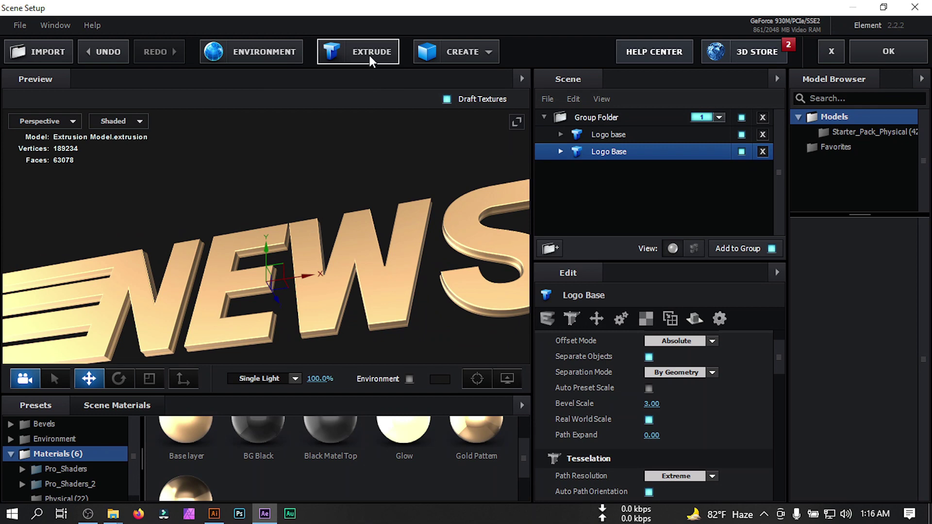
Step: Add a third extrusion model of the logo and move it forward along Z in front of the gold layers
{"action": "left_click", "coordinate": [369, 54]}
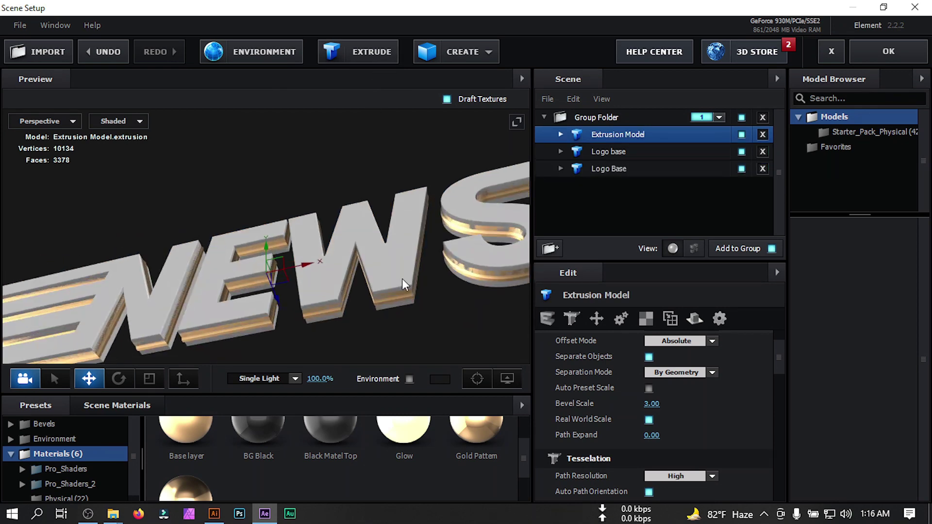
{"action": "left_click_drag", "start_coordinate": [388, 283], "coordinate": [388, 270]}
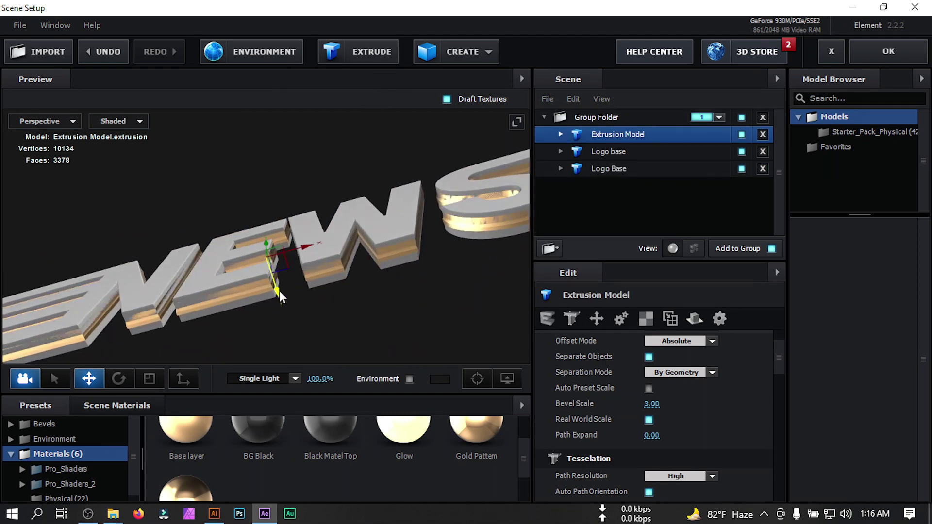
{"action": "left_click_drag", "start_coordinate": [279, 290], "coordinate": [370, 266]}
Step: Use the Top view to align the third extrusion flush against the gold base, then restore the Perspective view
{"action": "left_click", "coordinate": [44, 121]}
{"action": "left_click", "coordinate": [39, 135]}
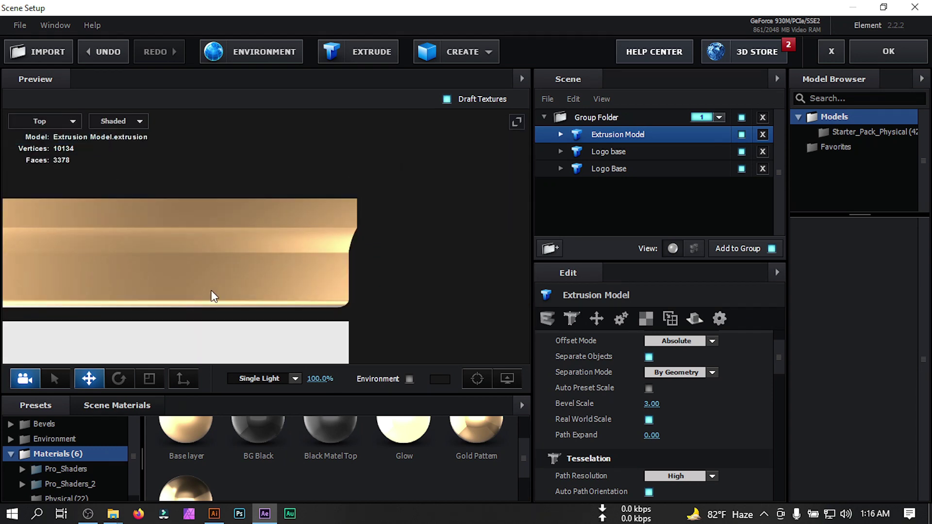
{"action": "left_click", "coordinate": [45, 121]}
{"action": "left_click", "coordinate": [39, 125]}
Step: Expand the third extrusion model and set its Path Resolution to Extreme
{"action": "left_click_drag", "start_coordinate": [404, 233], "coordinate": [382, 166]}
{"action": "left_click", "coordinate": [560, 134]}
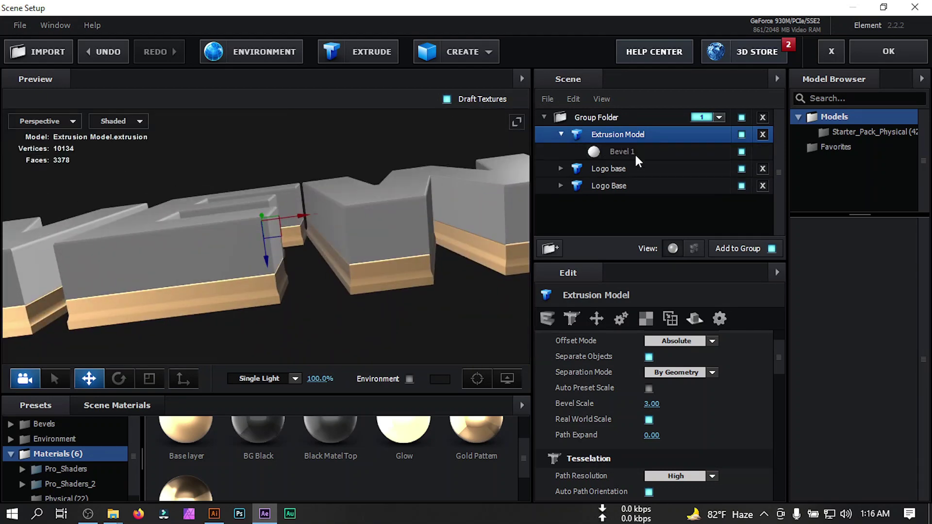
{"action": "scroll", "coordinate": [752, 401], "scroll_direction": "down", "scroll_amount": 3}
{"action": "left_click", "coordinate": [712, 428]}
{"action": "left_click", "coordinate": [689, 489]}
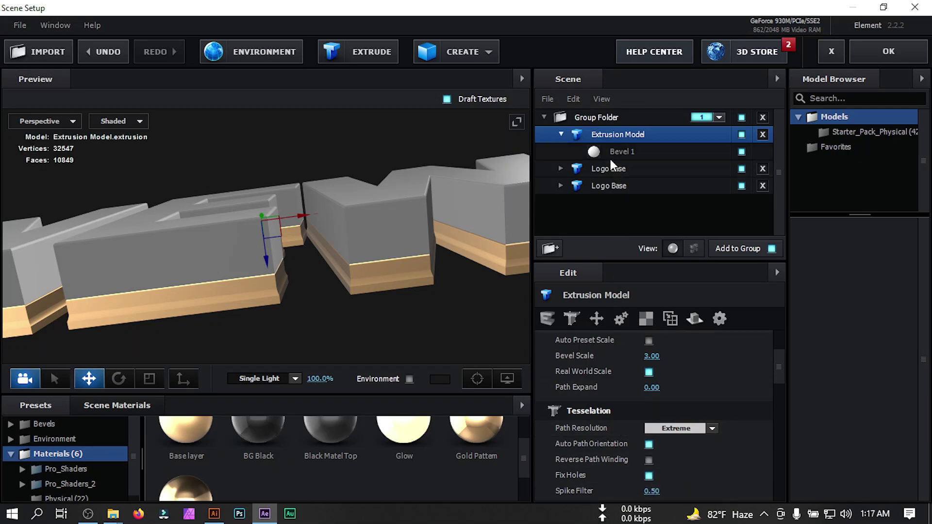
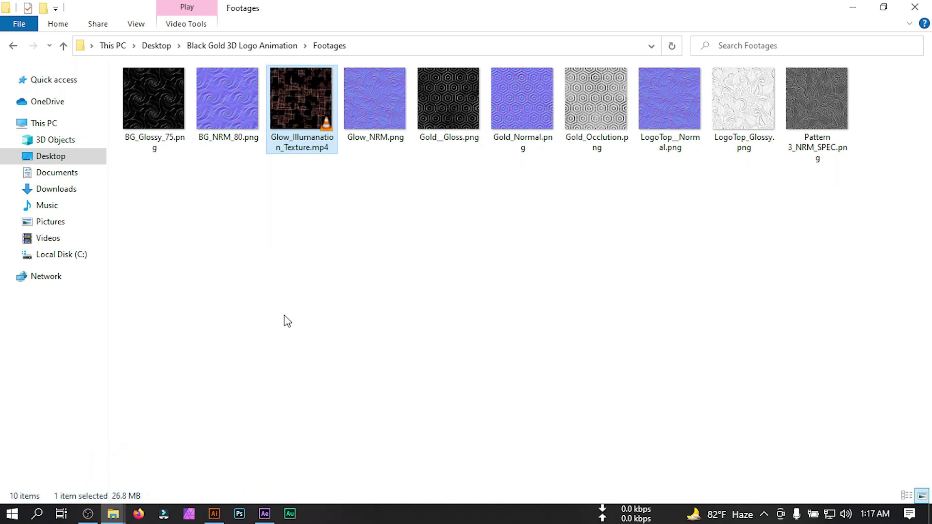
Step: Assign Gold_Normal.png from the Footages folder to the Gold Pattern material's Normal Bump and Gold__Gloss.png to its Glossiness
{"action": "left_click", "coordinate": [284, 321]}
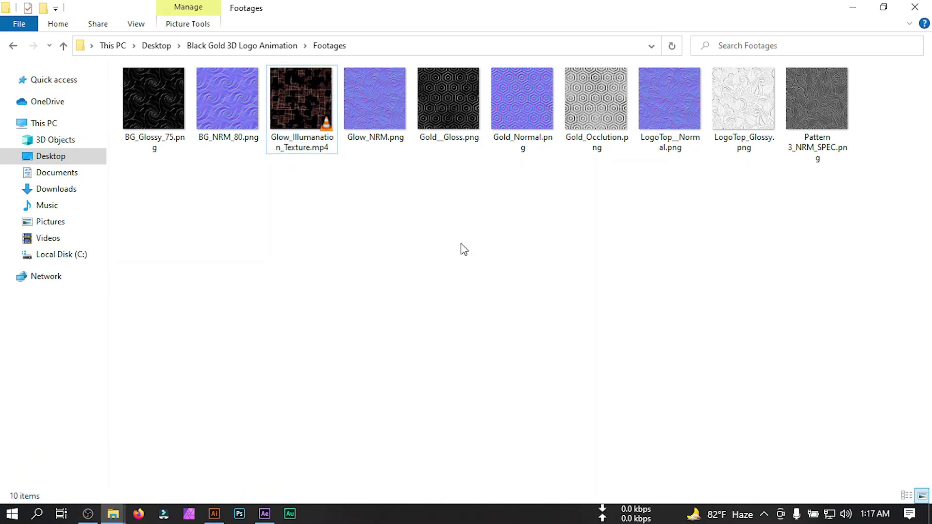
{"action": "left_click_drag", "start_coordinate": [526, 126], "coordinate": [636, 420]}
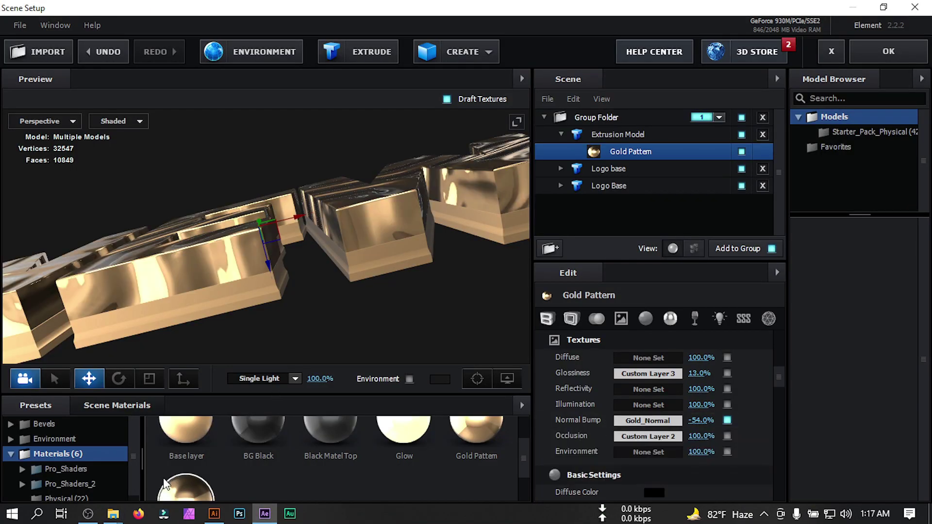
{"action": "mouse_move", "coordinate": [113, 514]}
{"action": "left_click", "coordinate": [104, 474]}
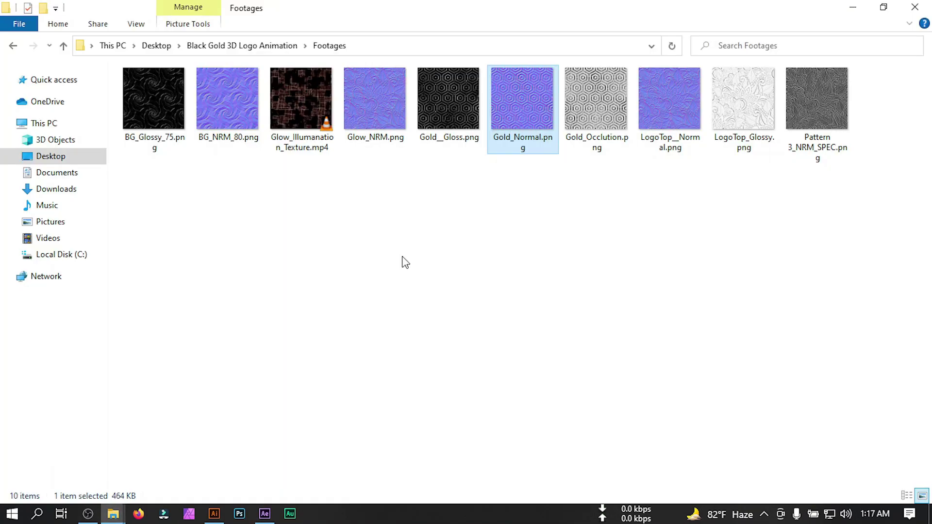
{"action": "left_click_drag", "start_coordinate": [448, 99], "coordinate": [630, 376]}
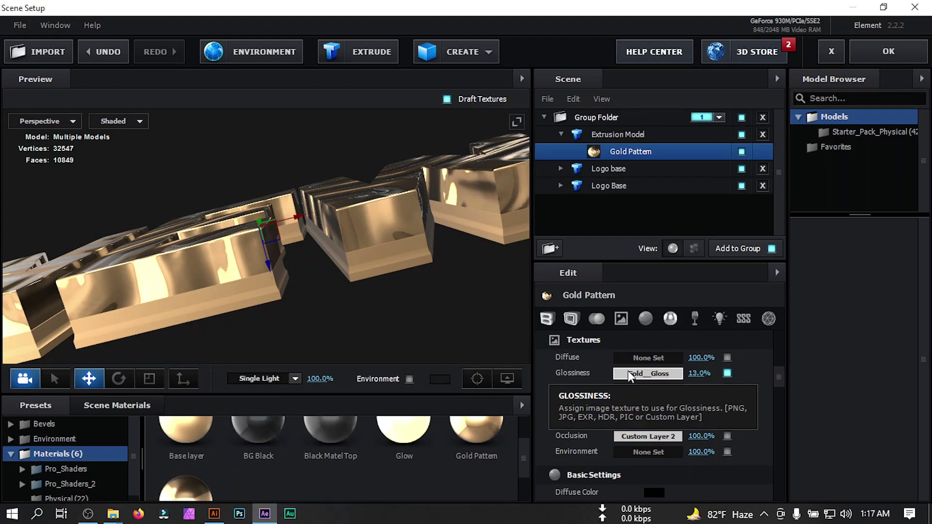
Step: Assign Gold_Occlution.png from the Footages folder to the Gold Pattern material's Occlusion texture
{"action": "mouse_move", "coordinate": [113, 513]}
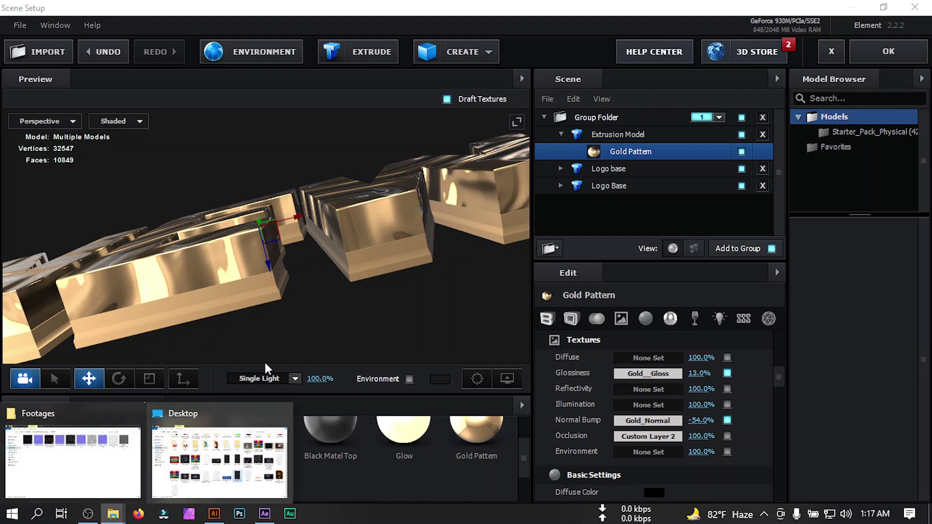
{"action": "left_click", "coordinate": [106, 461]}
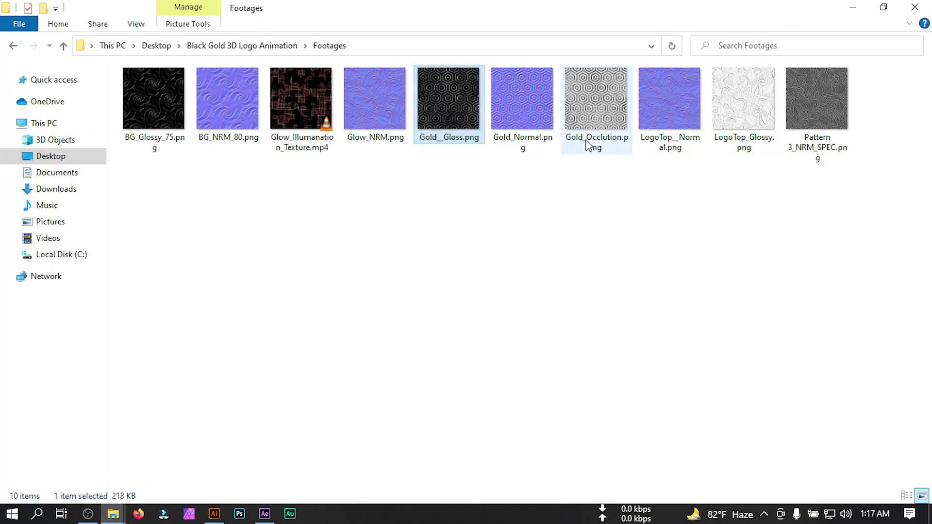
{"action": "left_click_drag", "start_coordinate": [600, 105], "coordinate": [649, 437]}
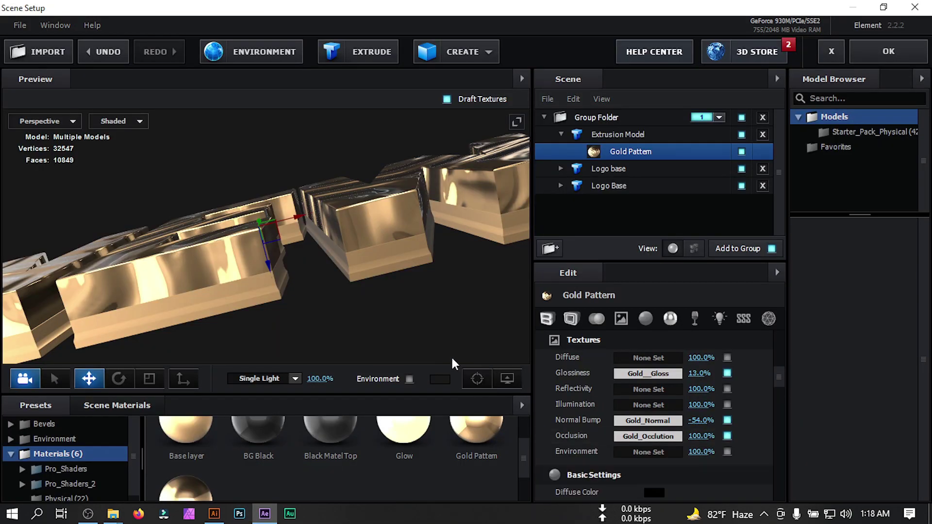
Step: Set the UV Repeat of the extrusion model carrying the Gold Pattern material to 10.00 in both directions
{"action": "left_click", "coordinate": [477, 378]}
{"action": "left_click", "coordinate": [602, 135]}
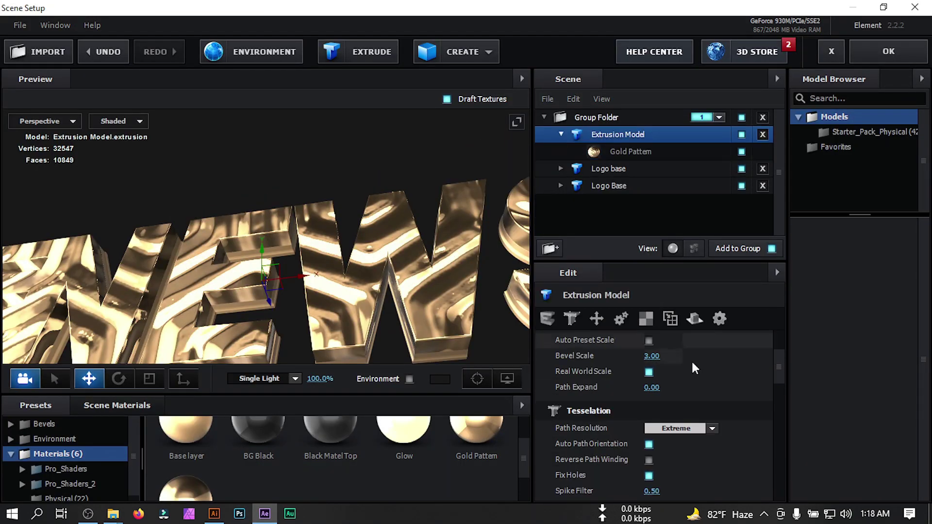
{"action": "scroll", "coordinate": [581, 431], "scroll_direction": "down", "scroll_amount": 5}
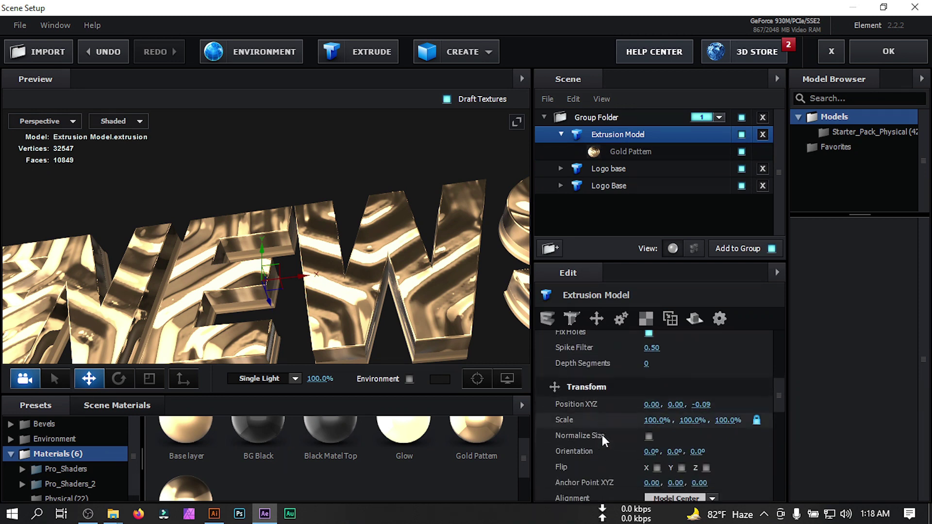
{"action": "scroll", "coordinate": [602, 435], "scroll_direction": "down", "scroll_amount": 6}
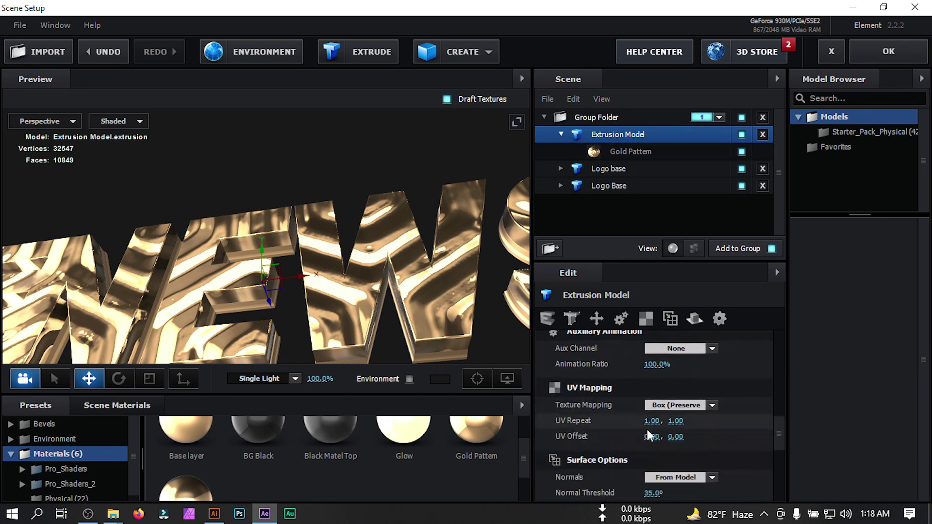
{"action": "left_click", "coordinate": [651, 422]}
{"action": "type", "text": "10"}
{"action": "key", "text": "Return"}
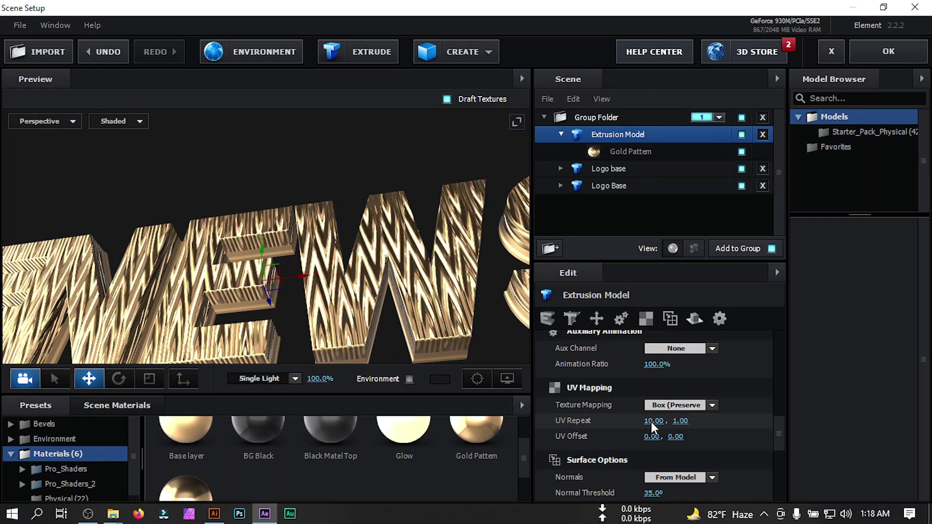
{"action": "left_click", "coordinate": [680, 421]}
{"action": "type", "text": "1"}
{"action": "key", "text": "Return"}
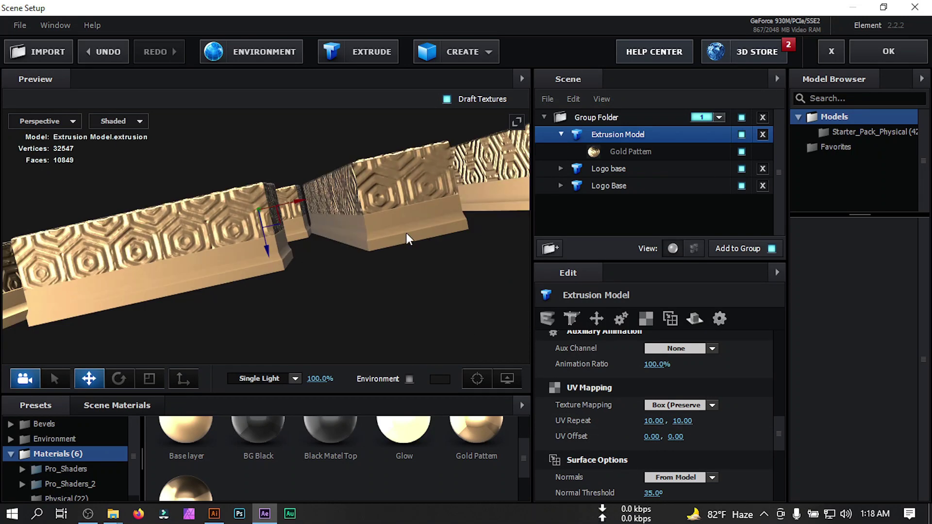
Step: Shift the gold pattern's UV Offset to about 0.10, -0.29 so the hexagons sit well on the letter sides
{"action": "left_click_drag", "start_coordinate": [673, 440], "coordinate": [813, 421]}
{"action": "key", "text": "ctrl+z"}
{"action": "left_click_drag", "start_coordinate": [658, 440], "coordinate": [692, 435]}
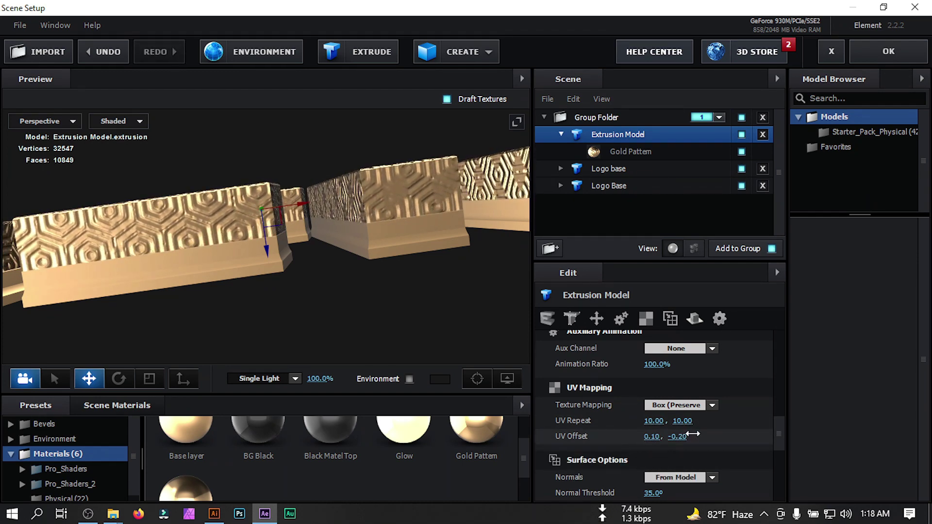
{"action": "left_click_drag", "start_coordinate": [478, 233], "coordinate": [417, 243]}
{"action": "left_click_drag", "start_coordinate": [455, 318], "coordinate": [381, 212]}
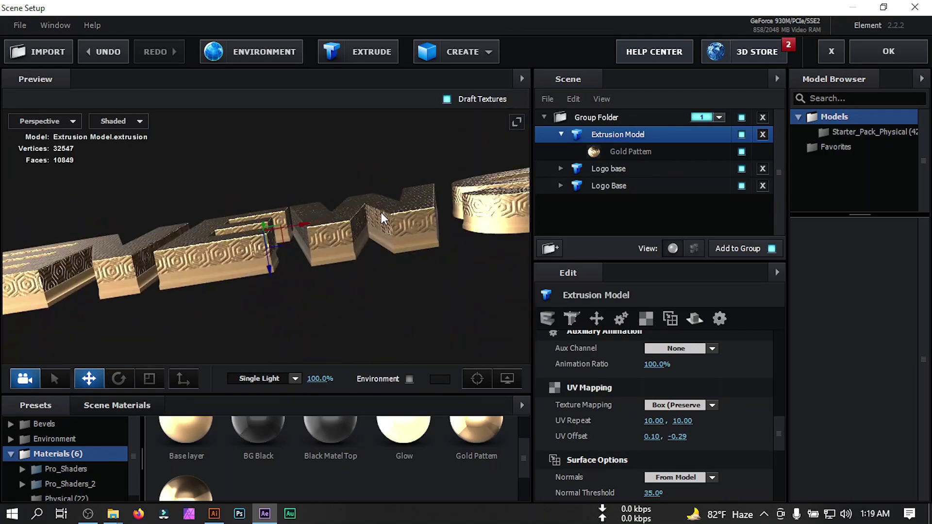
Step: Rename the patterned extrusion model Gold Pattren and collapse it in the scene list
{"action": "double_click", "coordinate": [604, 132]}
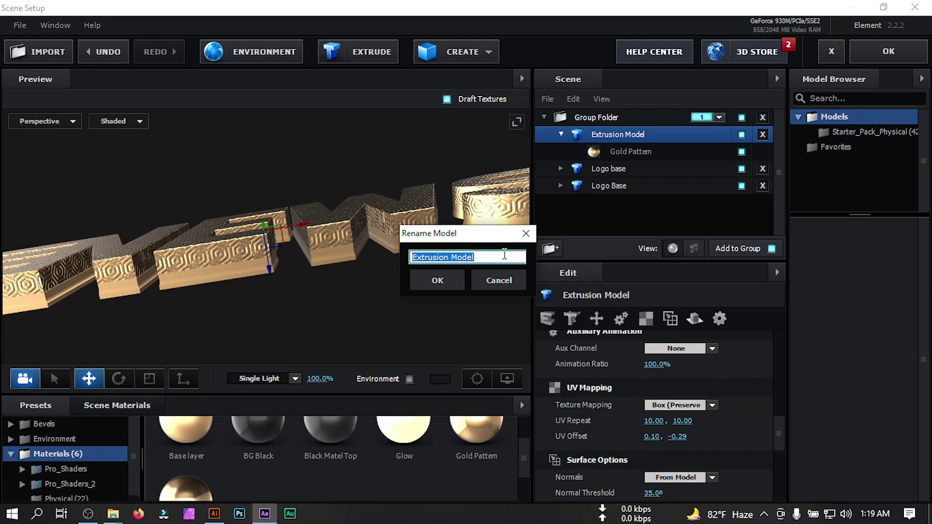
{"action": "type", "text": "Gold Pa"}
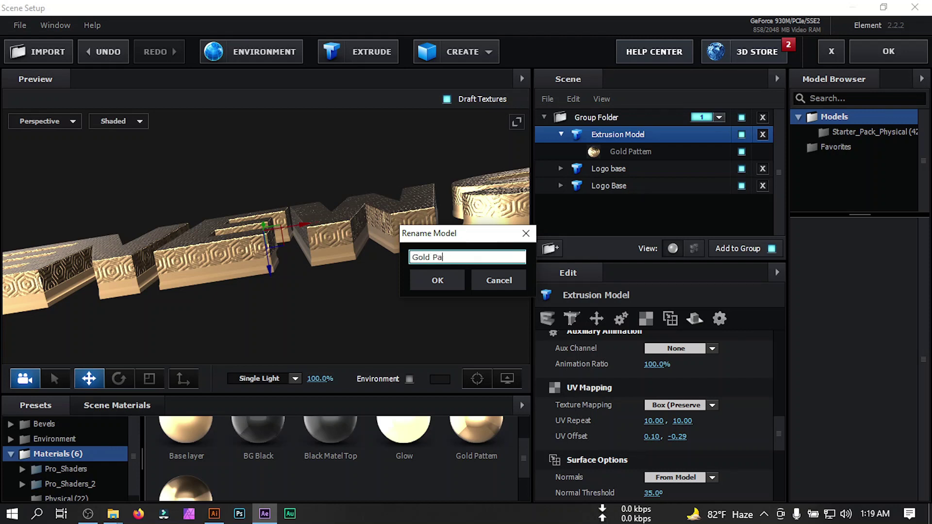
{"action": "type", "text": "ttren"}
{"action": "key", "text": "Return"}
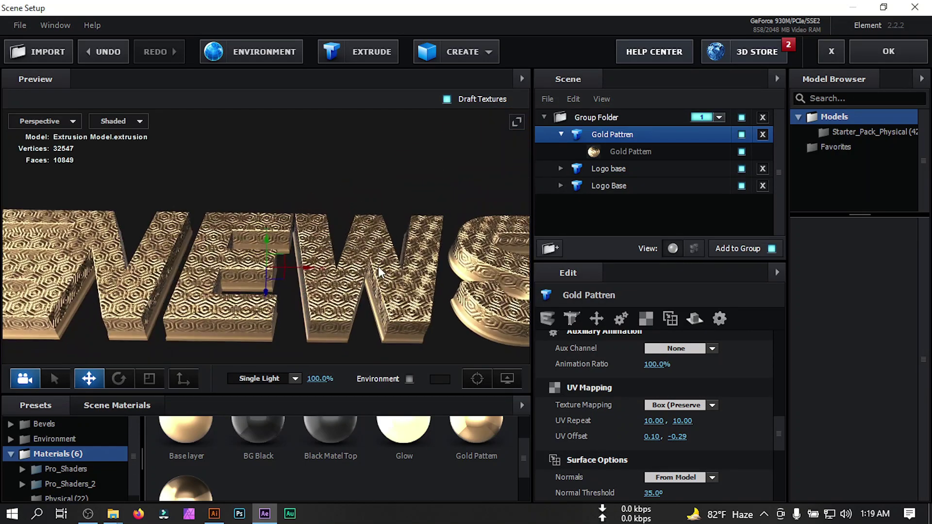
{"action": "left_click", "coordinate": [561, 135]}
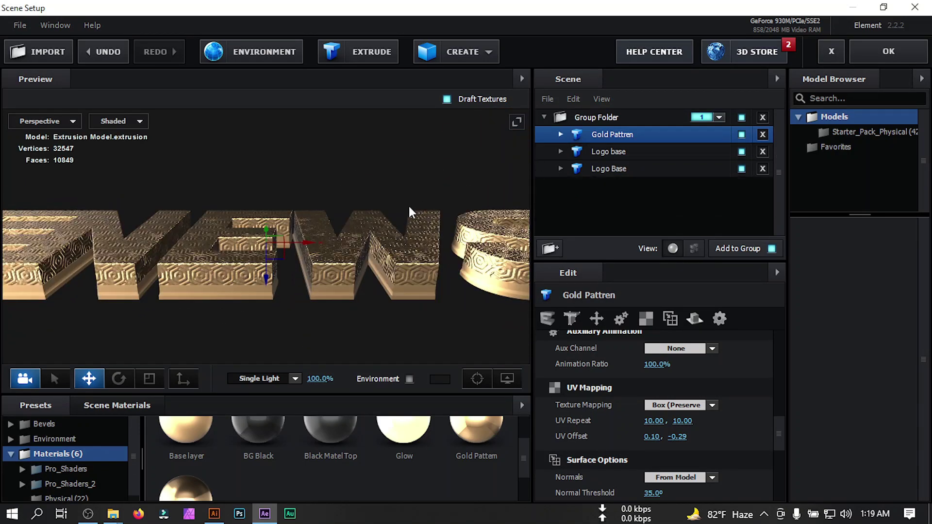
Step: Add a fourth extrusion model of the logo and move it forward along Z to about -0.23, in front of the gold pattern layer
{"action": "left_click", "coordinate": [377, 51]}
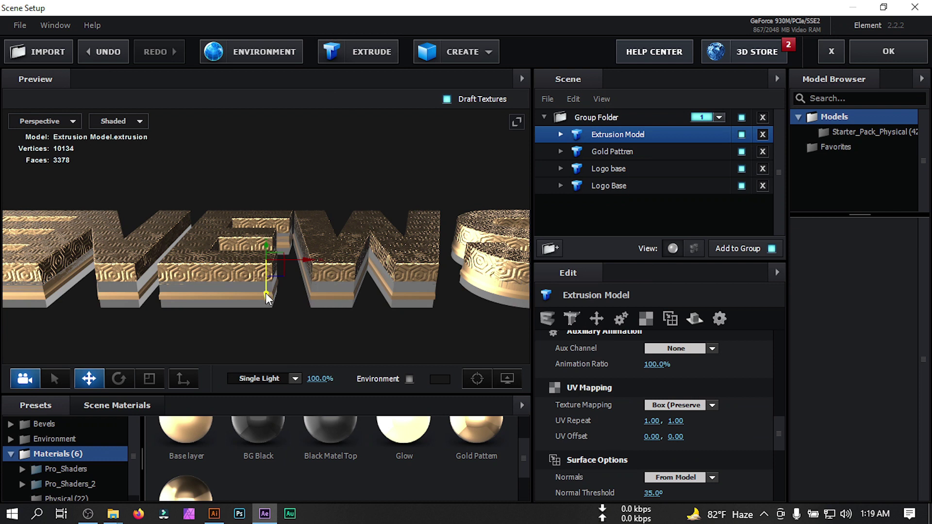
{"action": "left_click_drag", "start_coordinate": [266, 293], "coordinate": [273, 249]}
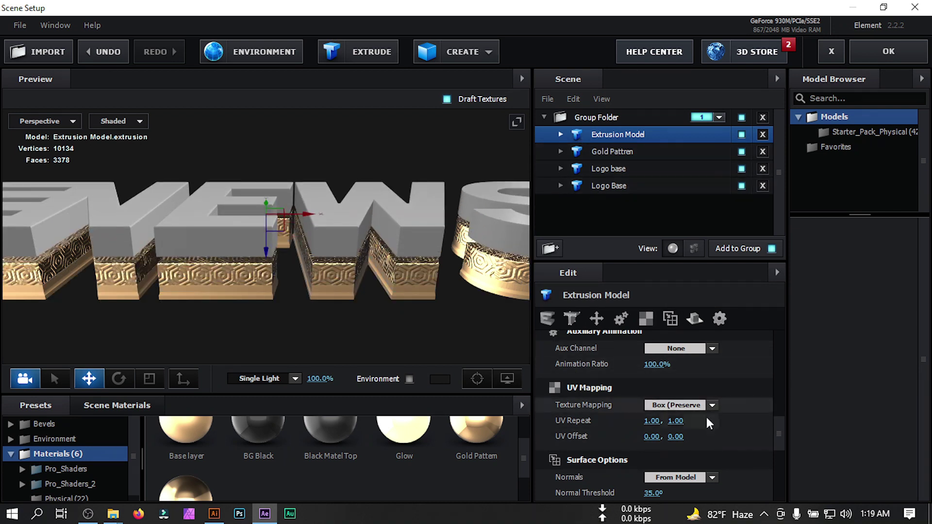
Step: Set the fourth extrusion model's Path Resolution to Extreme
{"action": "scroll", "coordinate": [728, 416], "scroll_direction": "up", "scroll_amount": 3}
{"action": "scroll", "coordinate": [723, 409], "scroll_direction": "up", "scroll_amount": 5}
{"action": "scroll", "coordinate": [709, 416], "scroll_direction": "down", "scroll_amount": 4}
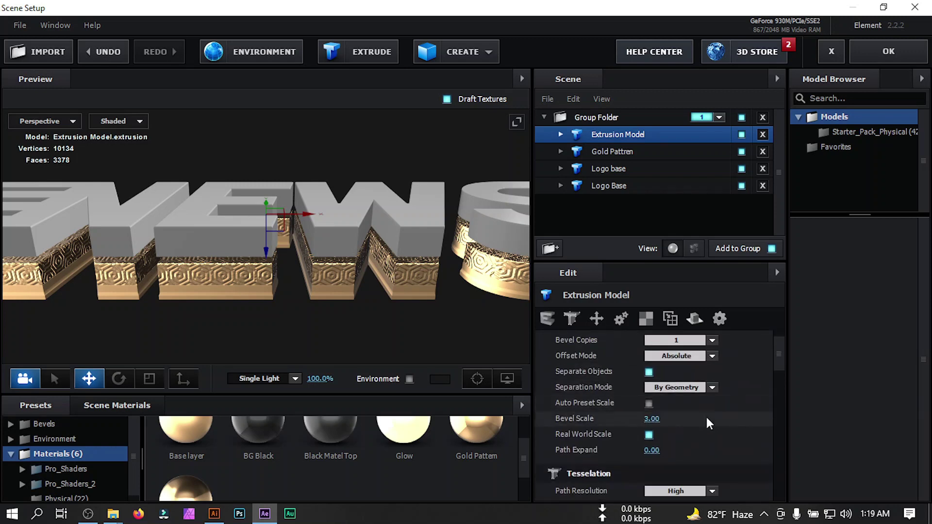
{"action": "left_click", "coordinate": [713, 380]}
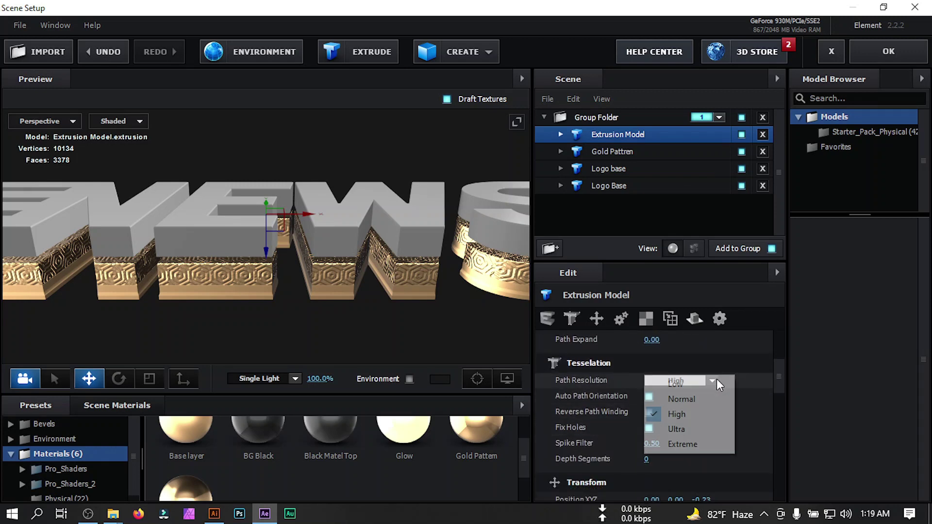
{"action": "left_click", "coordinate": [675, 444]}
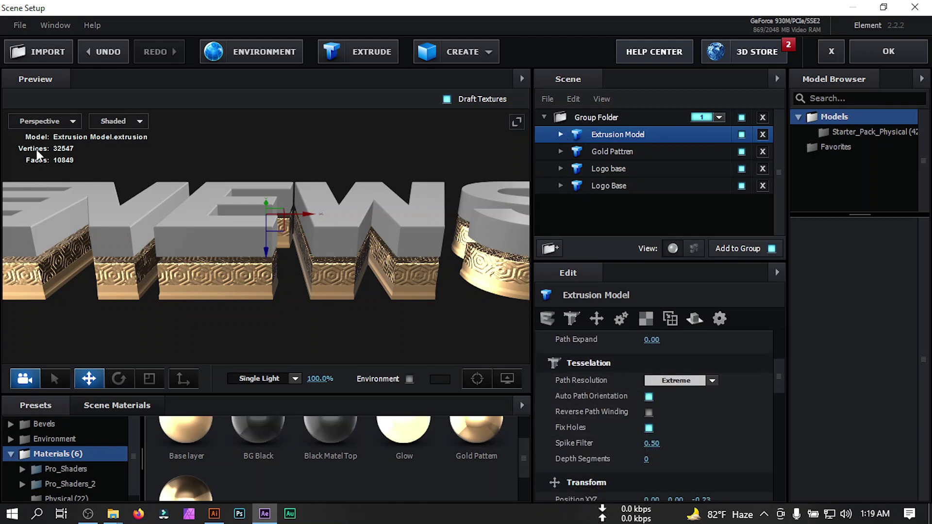
Step: In the Top view, move the fourth extrusion flush against the gold pattern layer at about -0.20 in Z, then restore the Perspective view
{"action": "left_click", "coordinate": [51, 123]}
{"action": "left_click", "coordinate": [65, 138]}
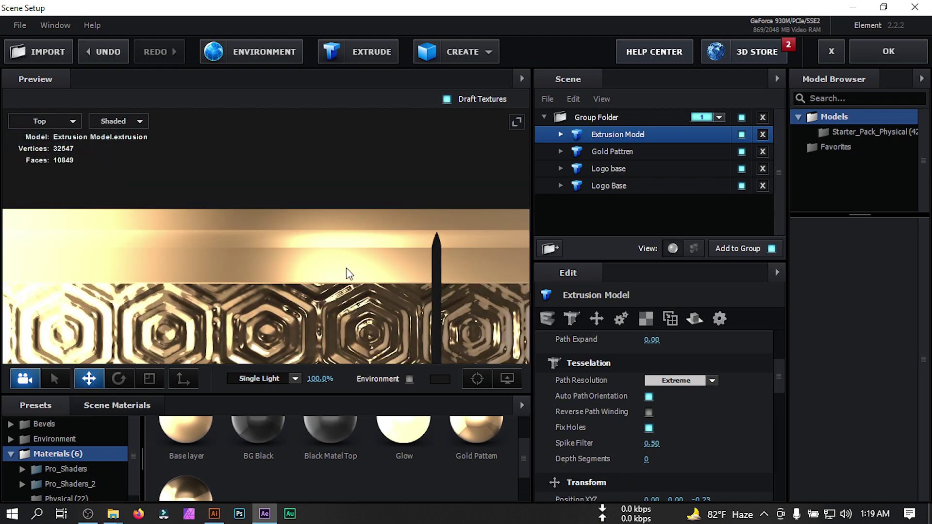
{"action": "scroll", "coordinate": [346, 271], "scroll_direction": "down", "scroll_amount": 3}
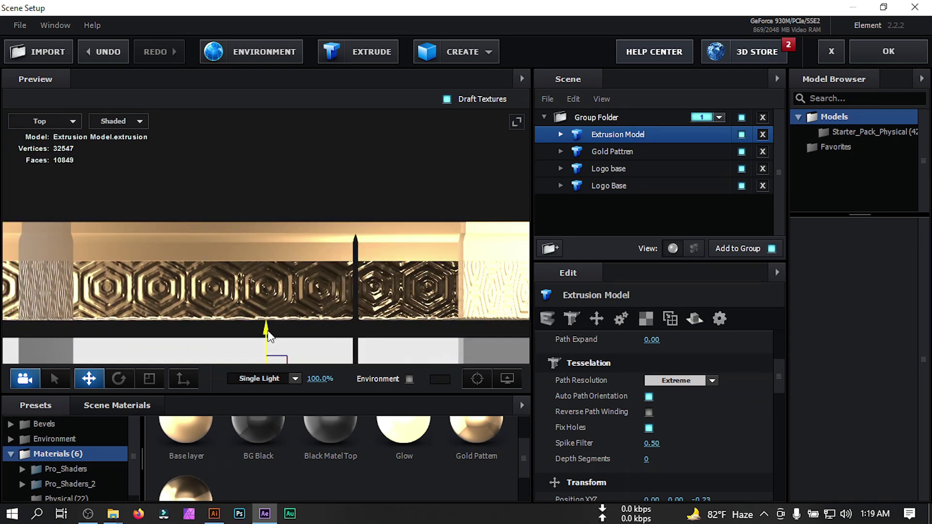
{"action": "left_click_drag", "start_coordinate": [269, 337], "coordinate": [269, 318]}
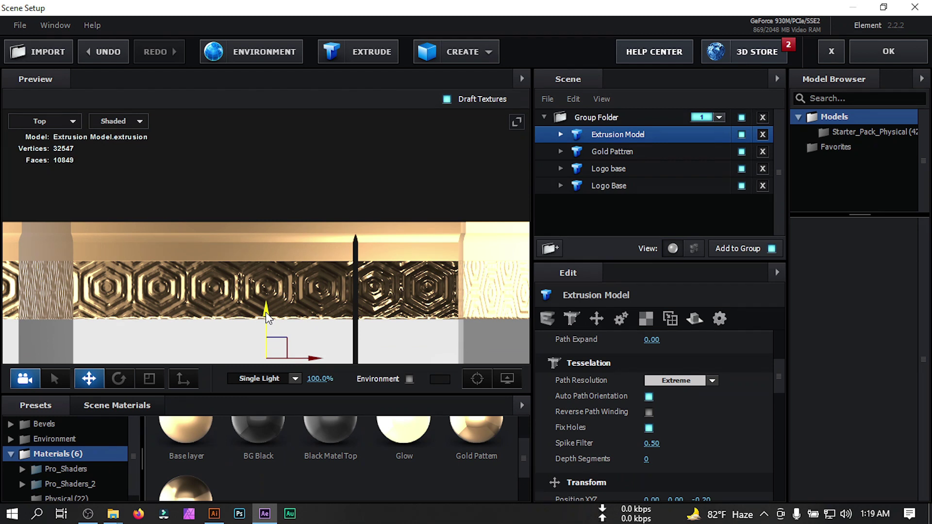
{"action": "left_click", "coordinate": [51, 120]}
{"action": "left_click", "coordinate": [44, 122]}
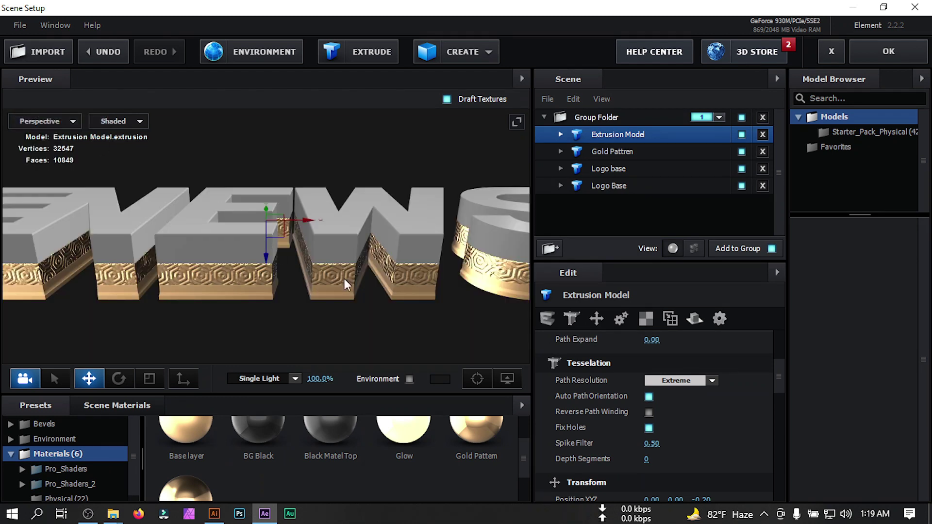
Step: Apply the Glow material preset to the fourth extrusion's Bevel 1 and rename the model Glow
{"action": "left_click", "coordinate": [560, 135]}
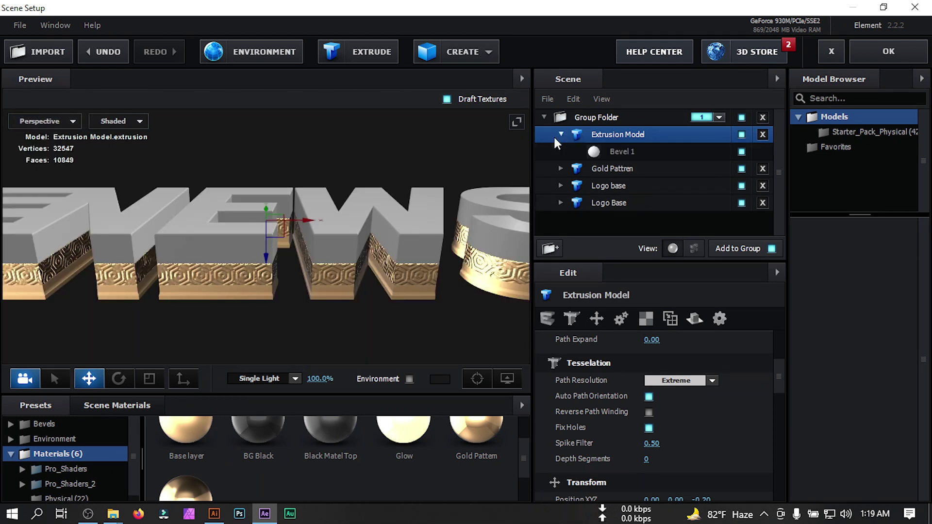
{"action": "left_click", "coordinate": [627, 152]}
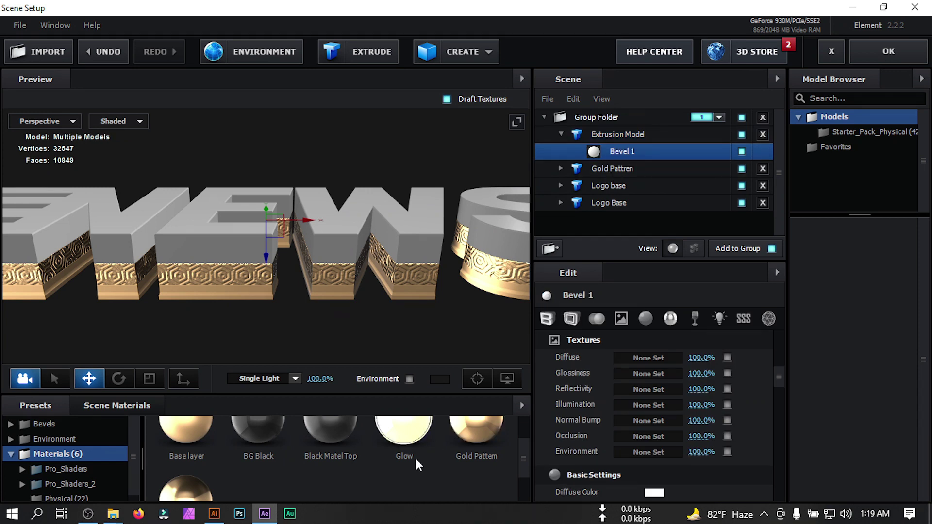
{"action": "scroll", "coordinate": [415, 465], "scroll_direction": "up", "scroll_amount": 1}
{"action": "left_click", "coordinate": [633, 151]}
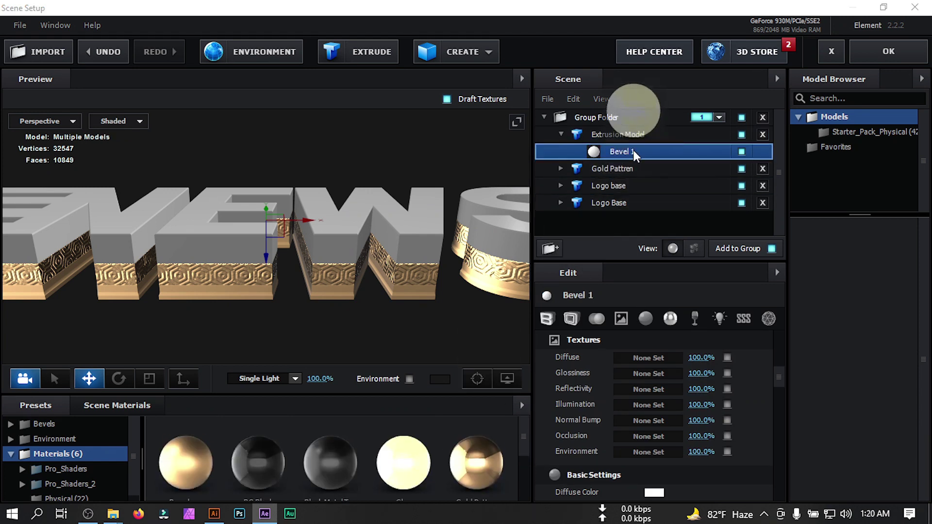
{"action": "double_click", "coordinate": [623, 135]}
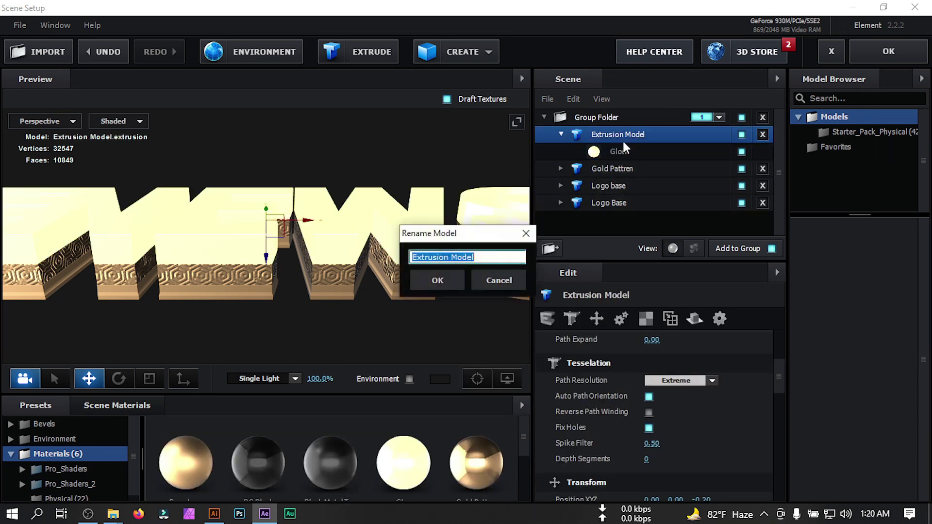
{"action": "type", "text": "Glow"}
{"action": "key", "text": "Return"}
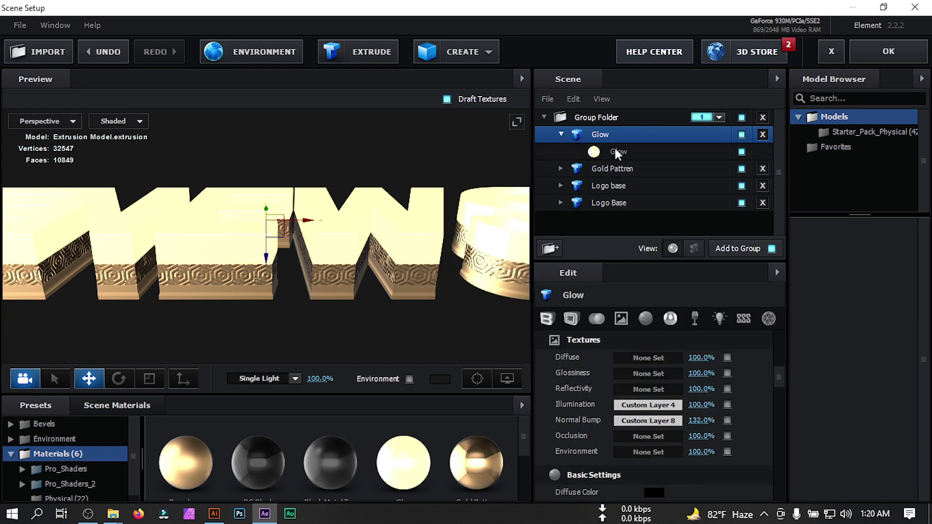
Step: Set the Glow material's Illumination texture to Custom Layer 1 [Glow_Illumanation_Texture.mp4]
{"action": "left_click", "coordinate": [615, 150]}
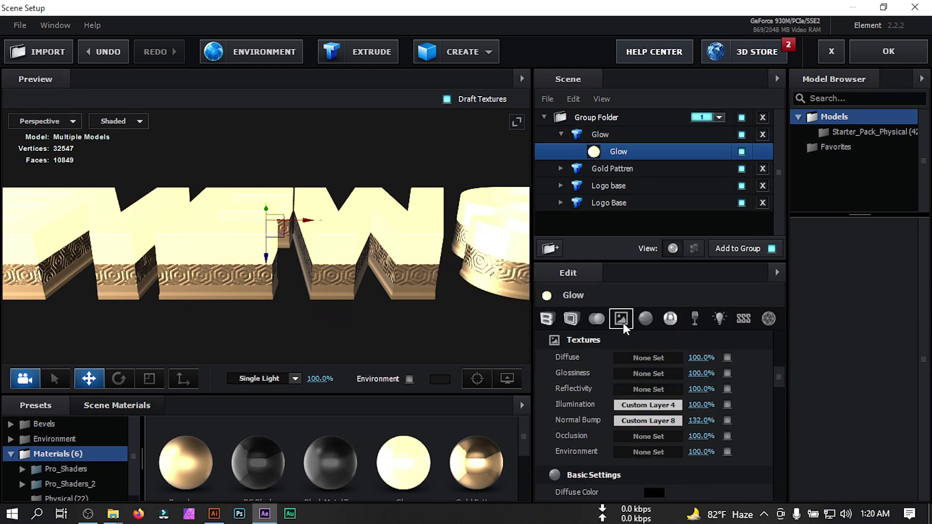
{"action": "mouse_move", "coordinate": [114, 513]}
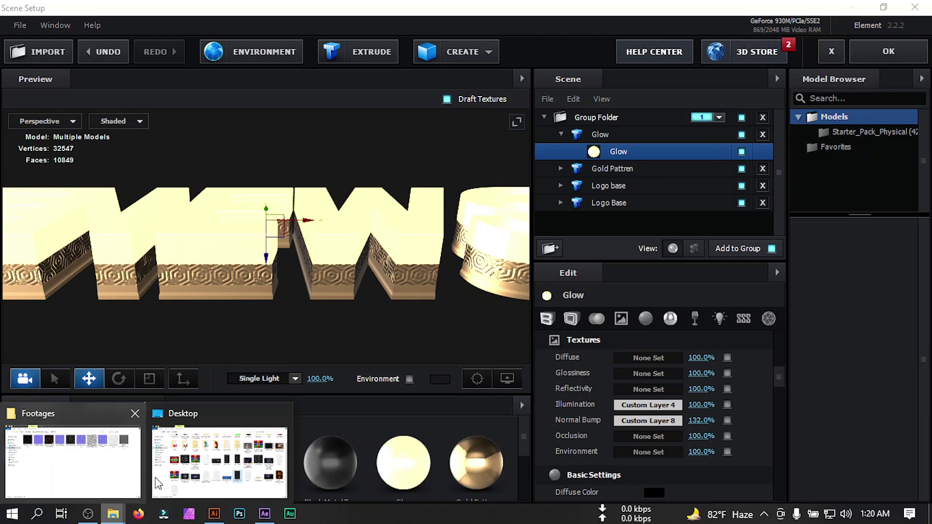
{"action": "left_click", "coordinate": [647, 405]}
{"action": "left_click", "coordinate": [641, 262]}
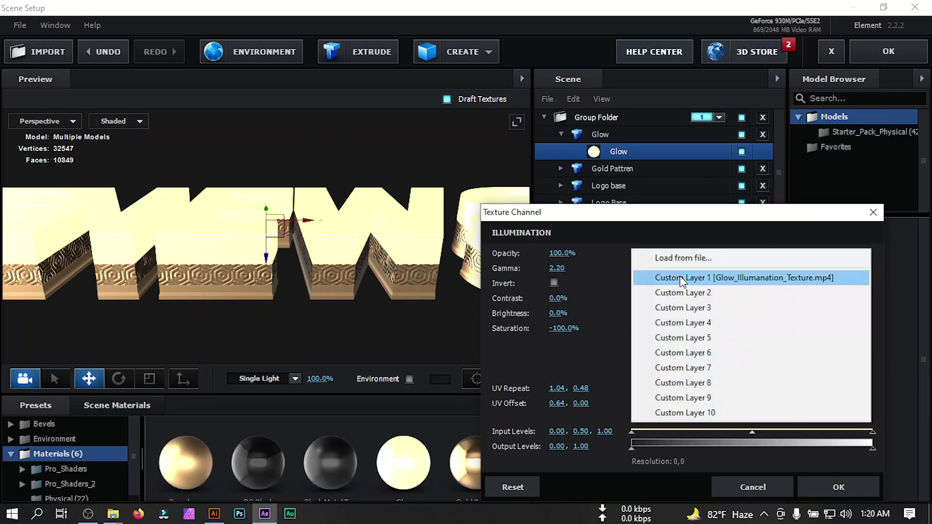
{"action": "left_click", "coordinate": [680, 277]}
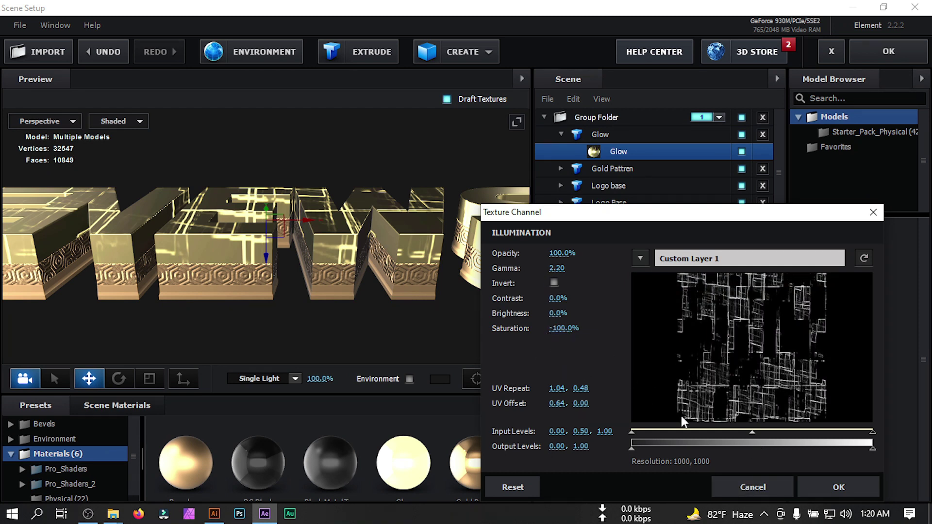
{"action": "left_click", "coordinate": [824, 485]}
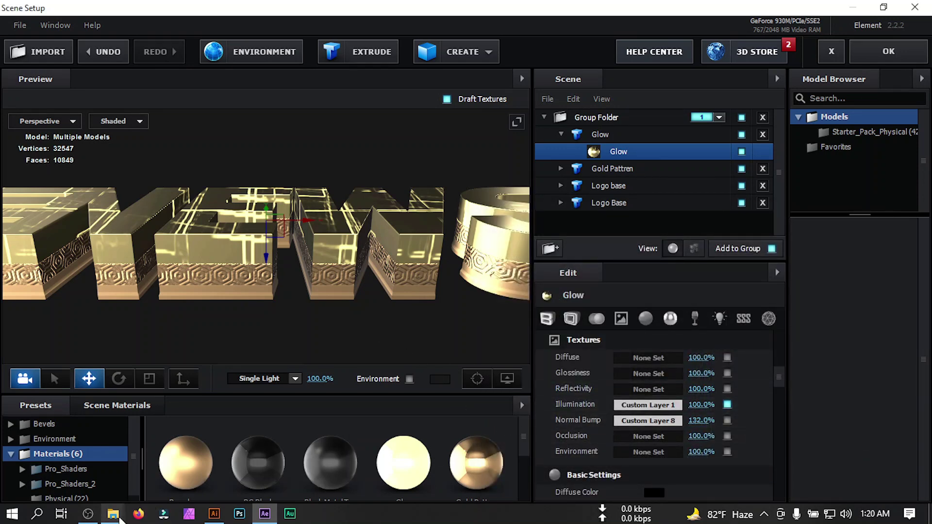
Step: Load Glow_NRM.png from the Footages folder as the Glow material's Normal Bump texture
{"action": "mouse_move", "coordinate": [120, 519]}
{"action": "left_click", "coordinate": [98, 471]}
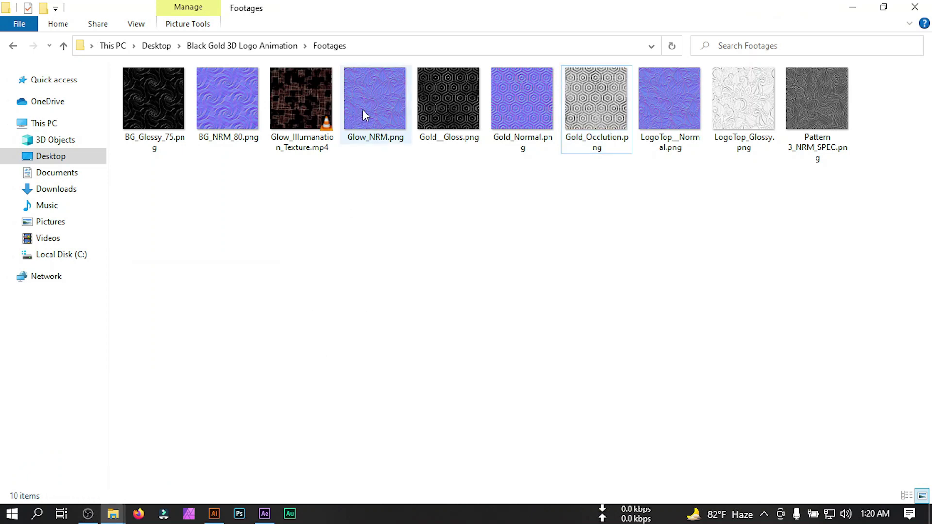
{"action": "left_click_drag", "start_coordinate": [363, 108], "coordinate": [625, 415]}
{"action": "left_click", "coordinate": [659, 424]}
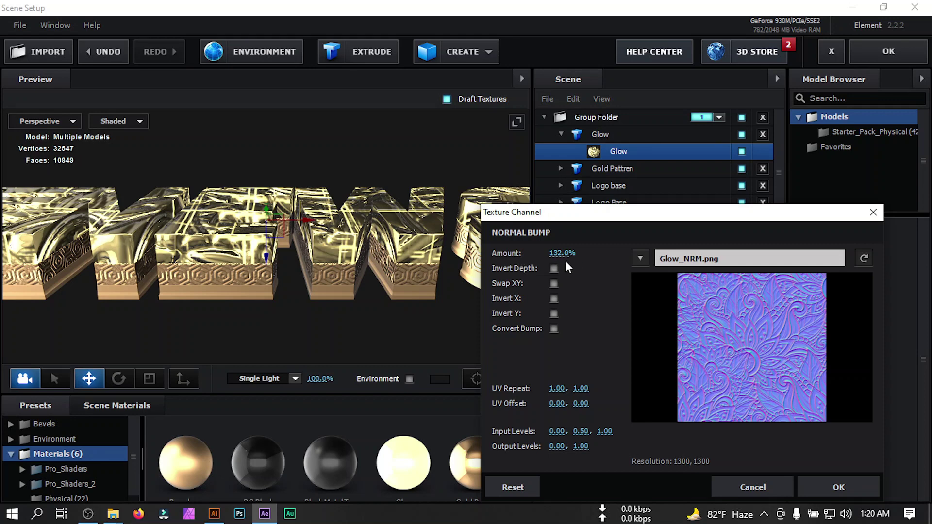
{"action": "left_click", "coordinate": [834, 487]}
Step: Set the Glow model's UV Repeat to 30.62, 35.40
{"action": "left_click", "coordinate": [602, 136]}
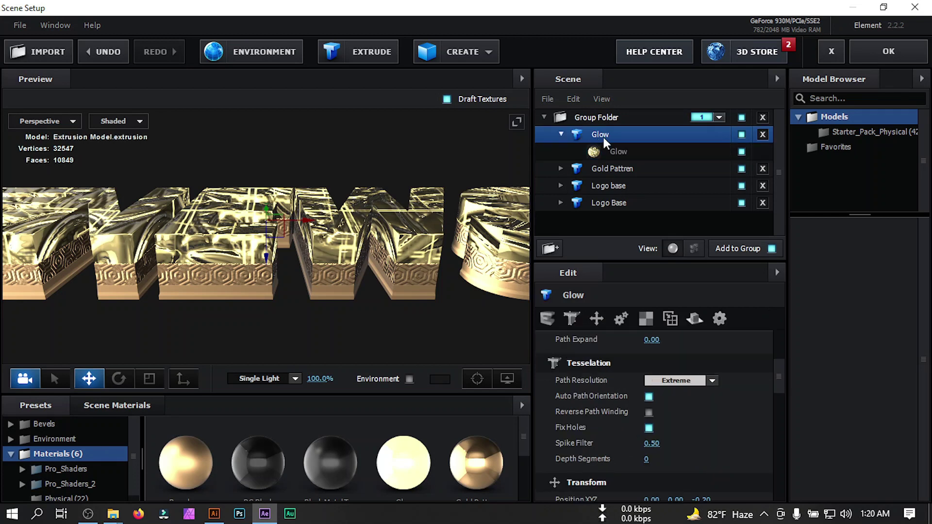
{"action": "scroll", "coordinate": [610, 374], "scroll_direction": "down", "scroll_amount": 5}
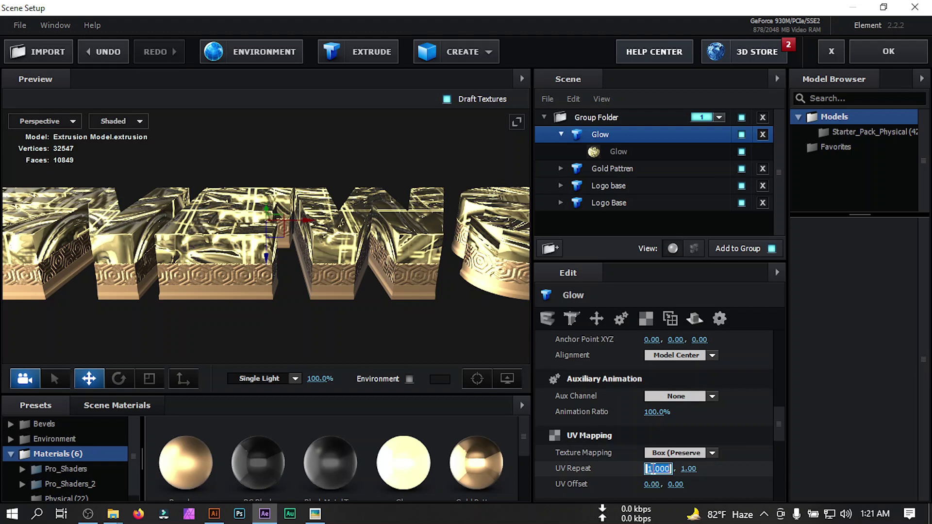
{"action": "type", "text": "30."}
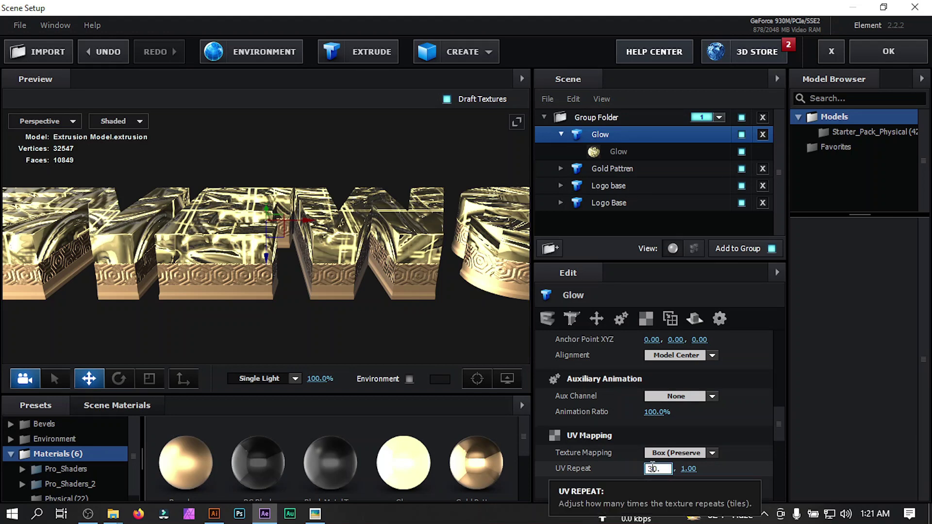
{"action": "type", "text": "65"}
{"action": "left_click", "coordinate": [717, 469]}
{"action": "left_click", "coordinate": [677, 471]}
{"action": "type", "text": "35."}
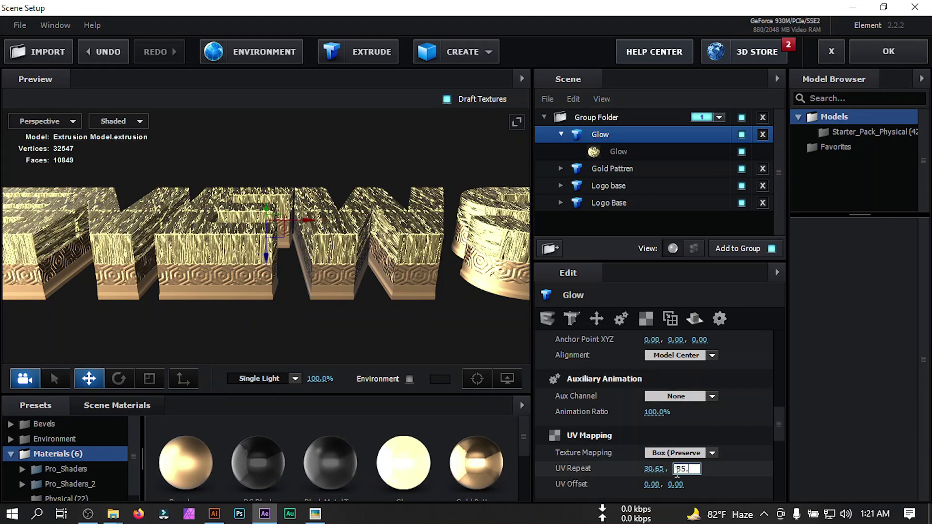
{"action": "type", "text": "40"}
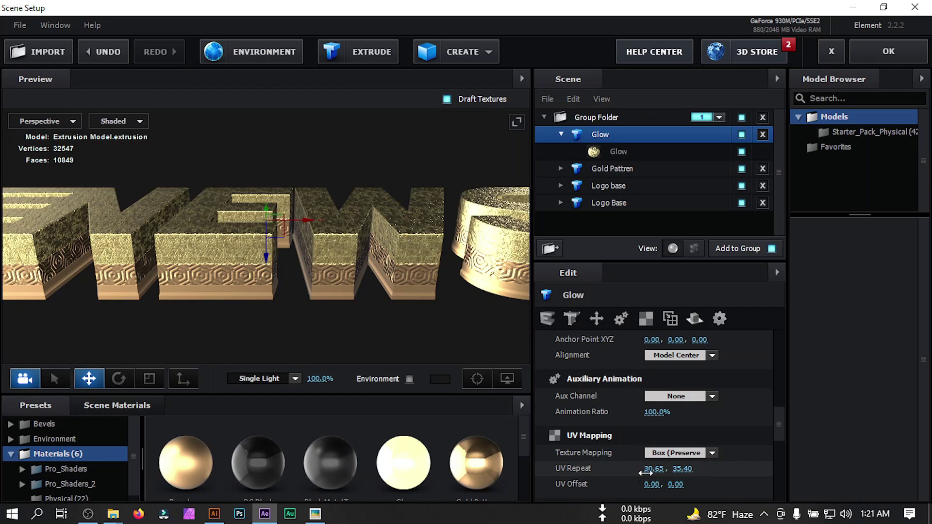
{"action": "left_click", "coordinate": [659, 469]}
{"action": "left_click_drag", "start_coordinate": [663, 468], "coordinate": [682, 469]}
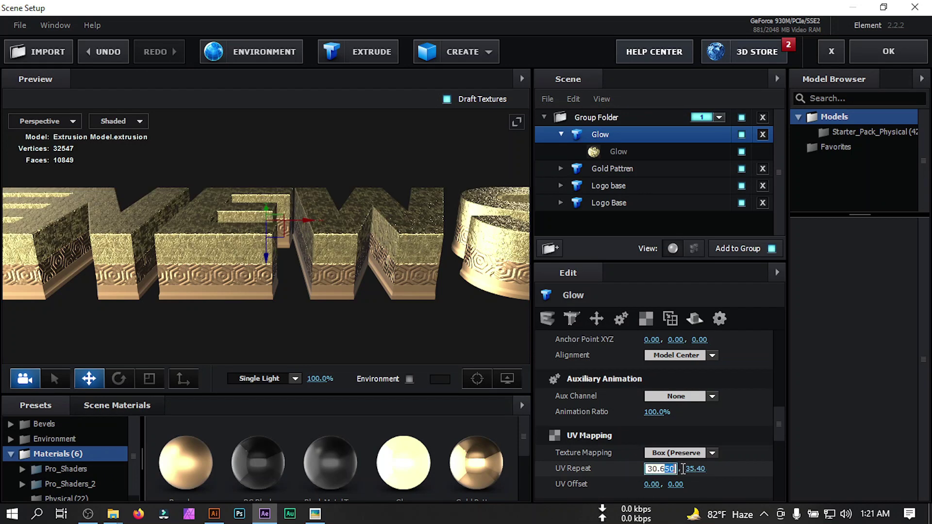
{"action": "key", "text": "Return"}
Step: Set the Glow model's UV Offset to 0.37, 0.33 and inspect the texture up close
{"action": "left_click", "coordinate": [659, 486]}
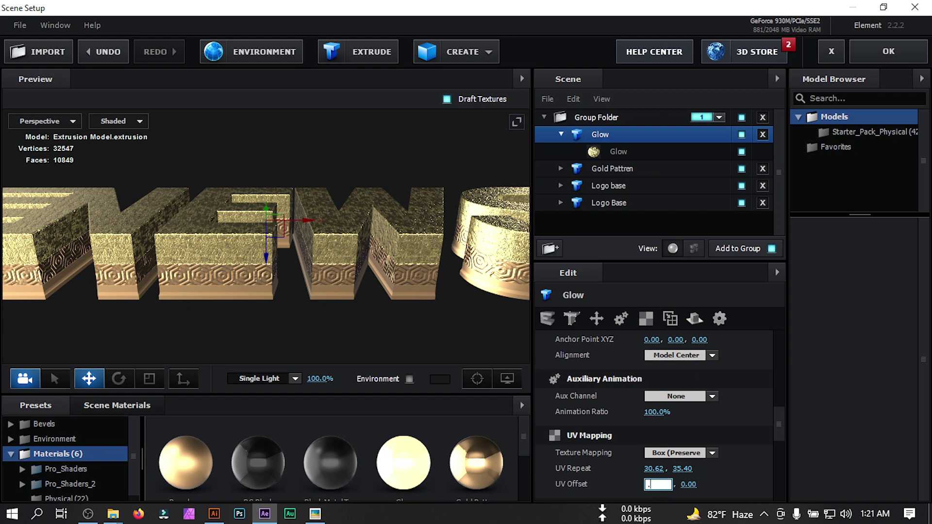
{"action": "type", "text": ".37"}
{"action": "key", "text": "Return"}
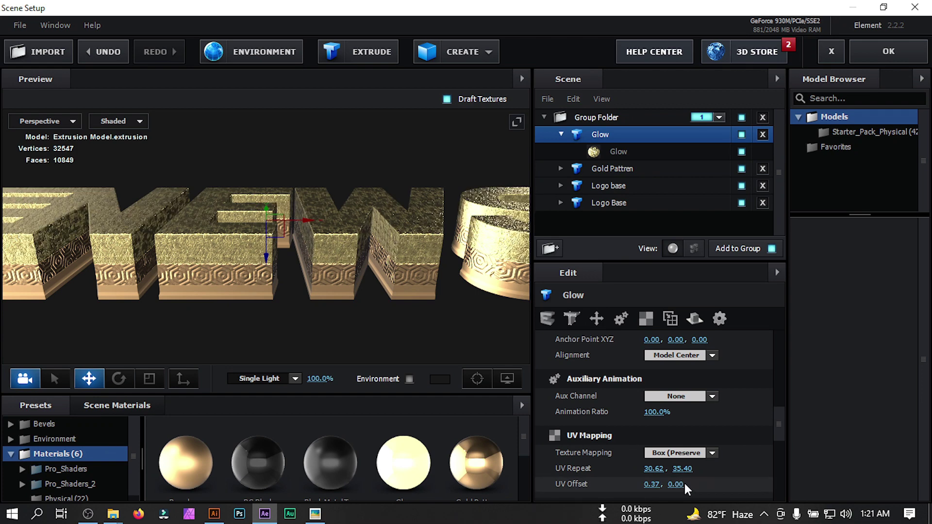
{"action": "left_click", "coordinate": [672, 484]}
{"action": "type", "text": ".33"}
{"action": "key", "text": "Return"}
{"action": "scroll", "coordinate": [400, 239], "scroll_direction": "up", "scroll_amount": 5}
{"action": "left_click_drag", "start_coordinate": [401, 239], "coordinate": [397, 243]}
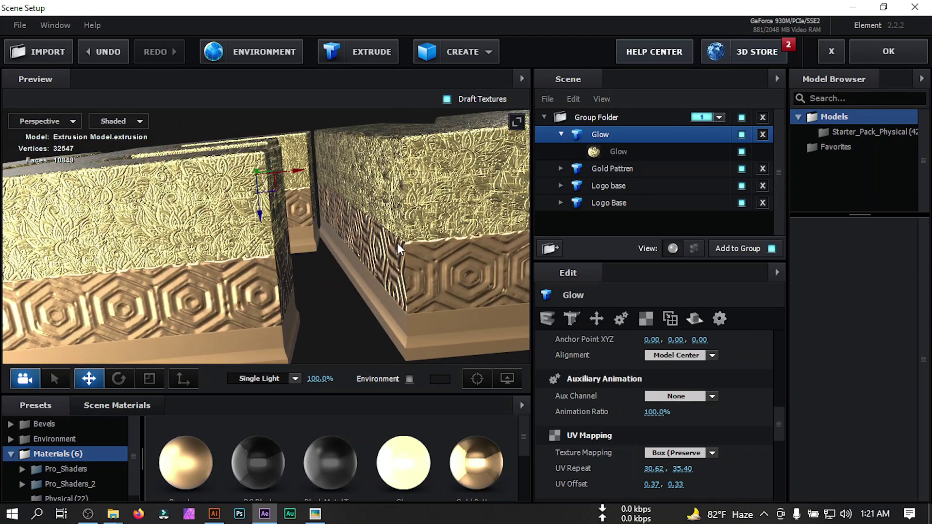
{"action": "scroll", "coordinate": [397, 243], "scroll_direction": "down", "scroll_amount": 2}
{"action": "mouse_move", "coordinate": [424, 208]}
{"action": "left_mouse_down"}
{"action": "mouse_move", "coordinate": [418, 229]}
{"action": "mouse_move", "coordinate": [434, 217]}
{"action": "left_mouse_up"}
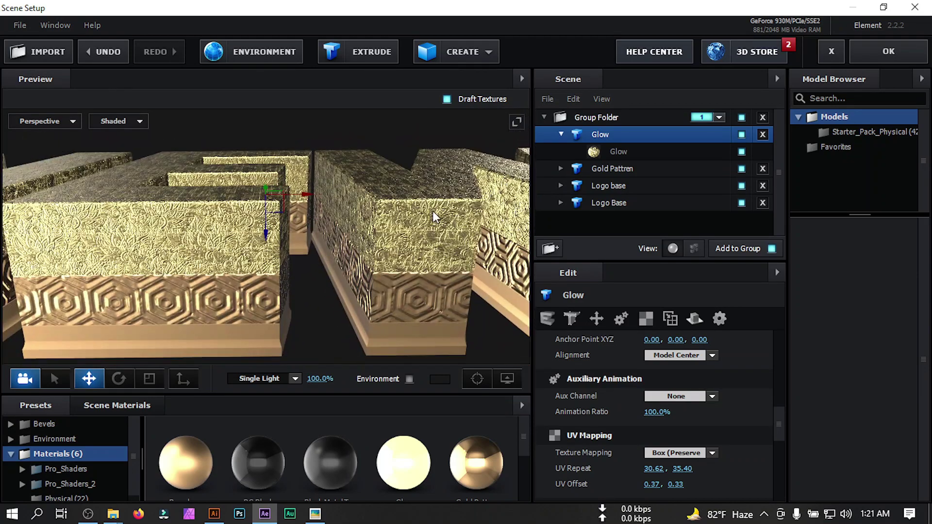
Step: Add a fifth extrusion model of the logo and move it forward along Z onto the Glow layer
{"action": "left_click", "coordinate": [561, 134]}
{"action": "left_click", "coordinate": [365, 54]}
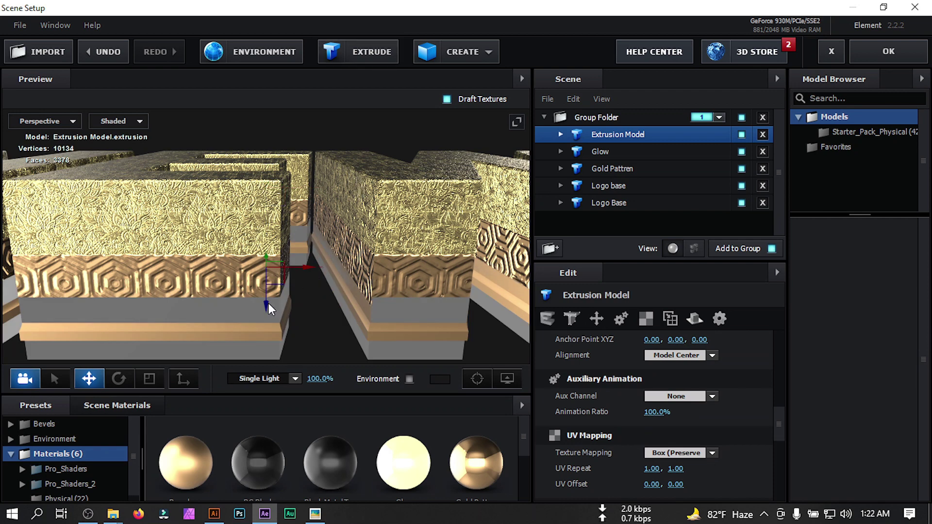
{"action": "left_click_drag", "start_coordinate": [269, 304], "coordinate": [269, 233]}
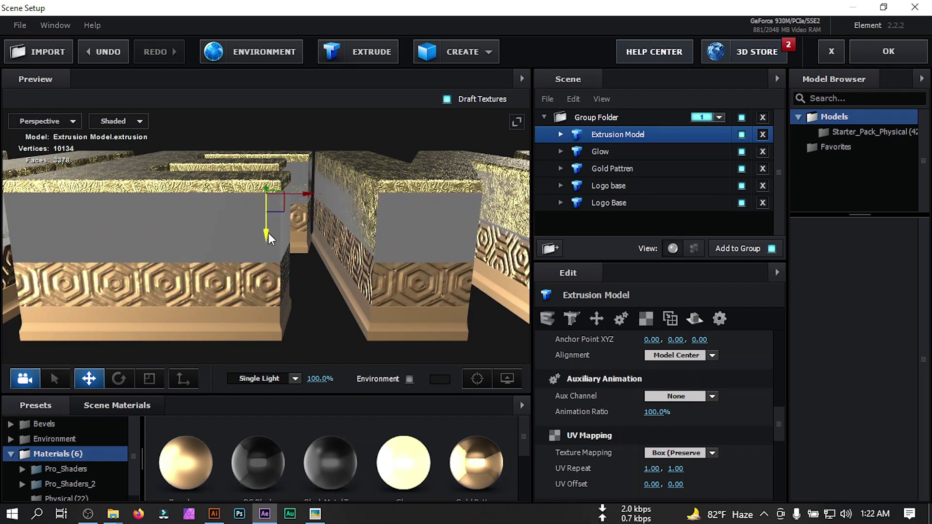
Step: Thin the fifth extrusion into a narrow strip by setting its Bevel 1 Extrude to 0.04
{"action": "left_click", "coordinate": [559, 135]}
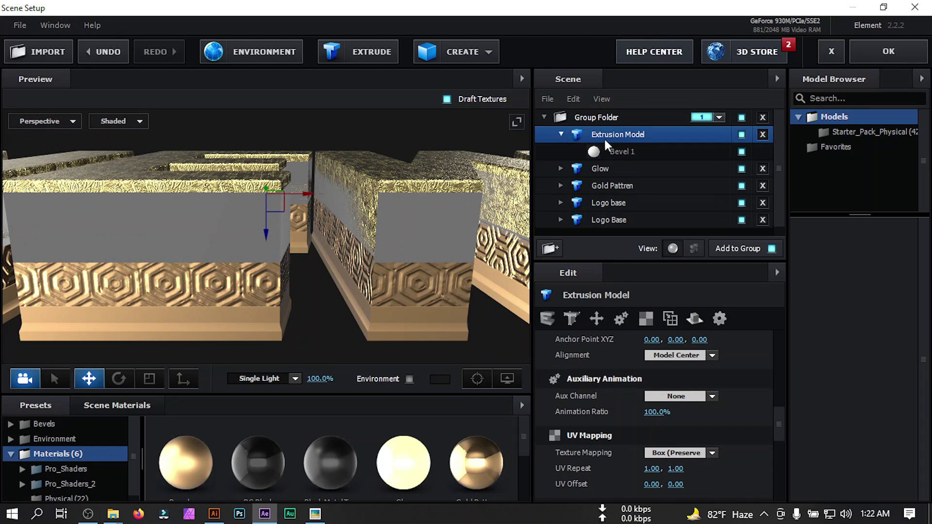
{"action": "left_click", "coordinate": [629, 151]}
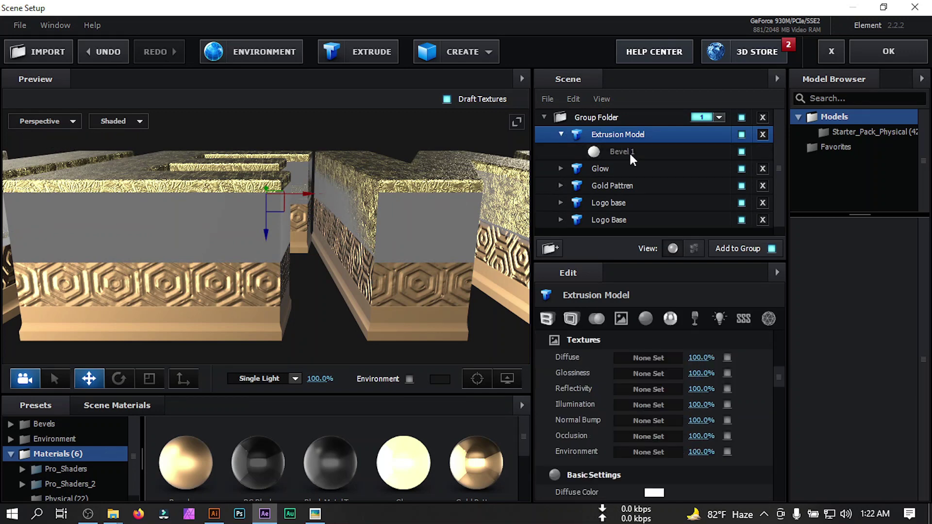
{"action": "left_click", "coordinate": [548, 319]}
{"action": "left_click_drag", "start_coordinate": [651, 358], "coordinate": [603, 359]}
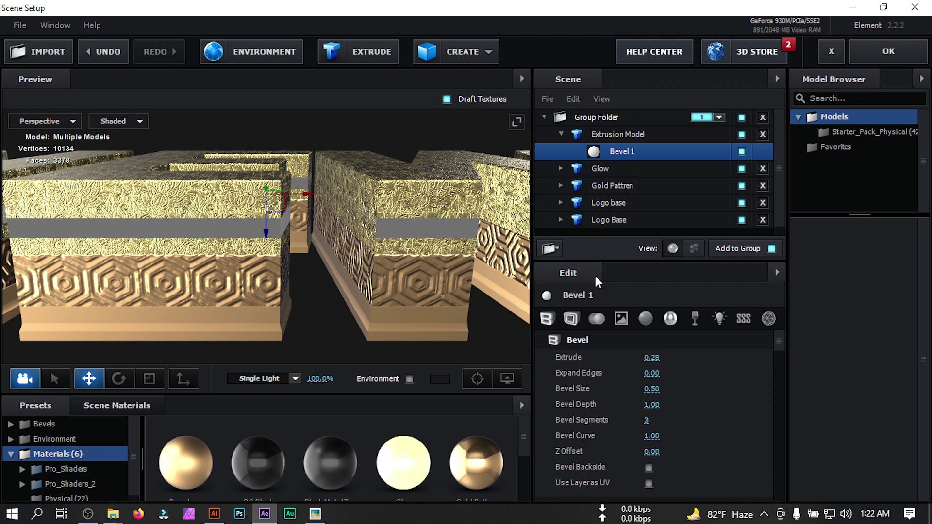
{"action": "left_click", "coordinate": [571, 318]}
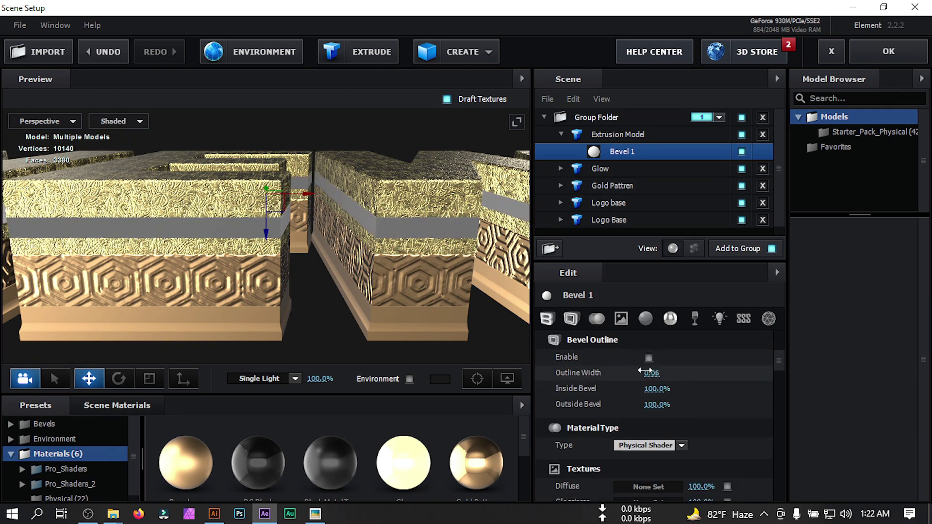
{"action": "left_click", "coordinate": [547, 319]}
{"action": "left_click_drag", "start_coordinate": [650, 358], "coordinate": [633, 358]}
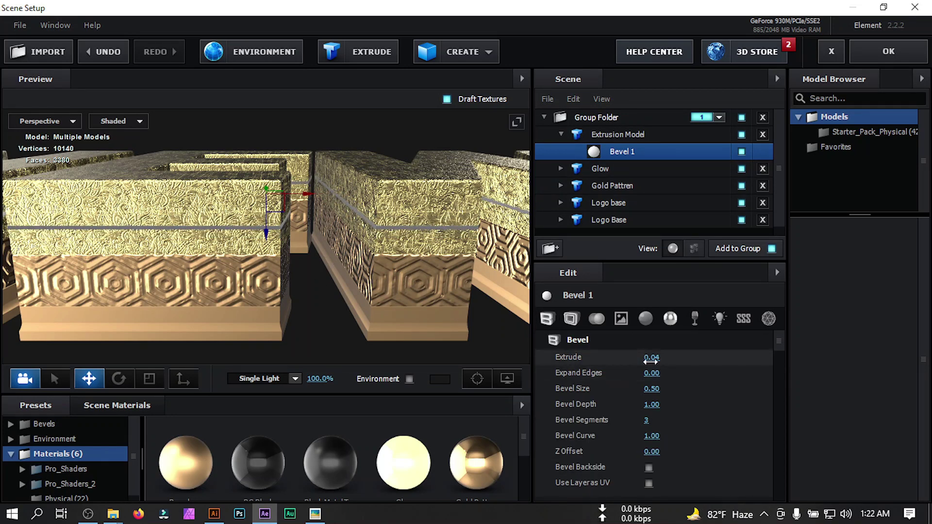
Step: Move the thin strip back along Z to the seam between the Glow and gold pattern layers and apply the Gold material preset to it
{"action": "scroll", "coordinate": [322, 265], "scroll_direction": "up", "scroll_amount": 3}
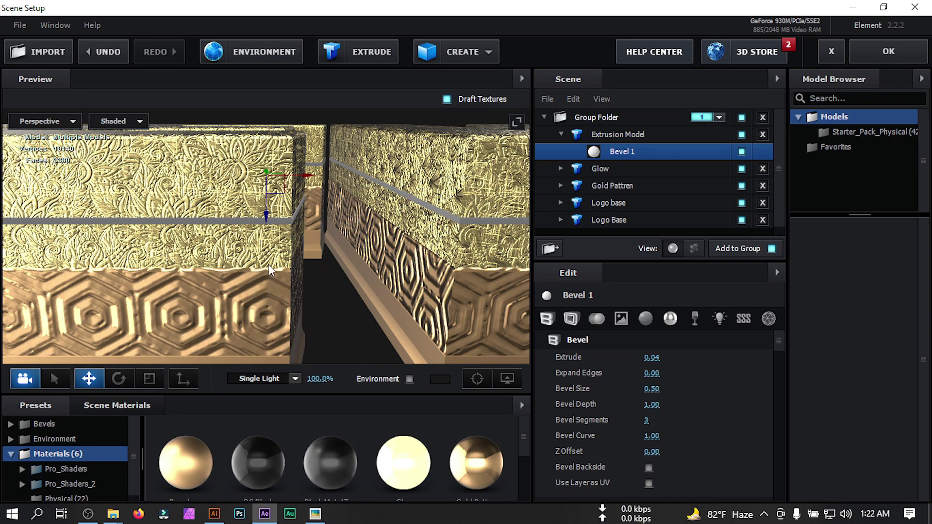
{"action": "left_click_drag", "start_coordinate": [264, 218], "coordinate": [264, 245]}
{"action": "scroll", "coordinate": [468, 471], "scroll_direction": "down", "scroll_amount": 3}
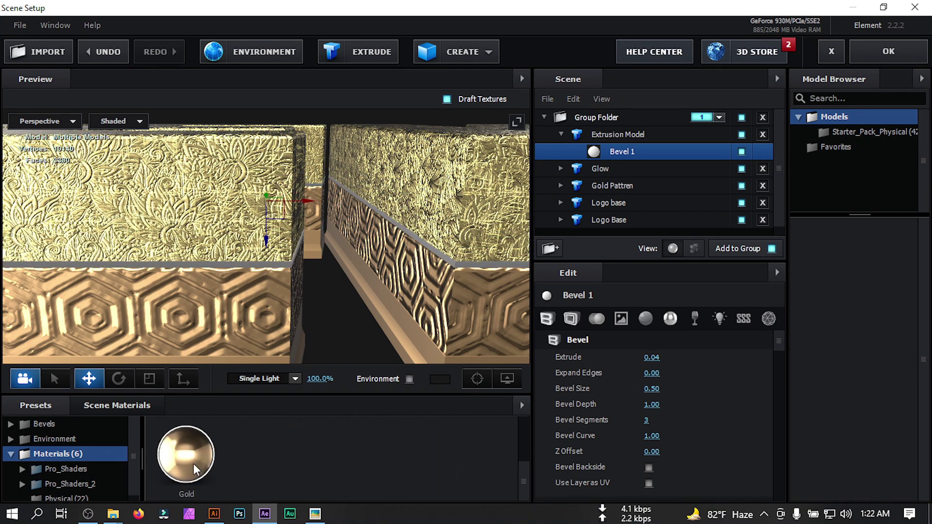
{"action": "left_click_drag", "start_coordinate": [193, 463], "coordinate": [621, 150]}
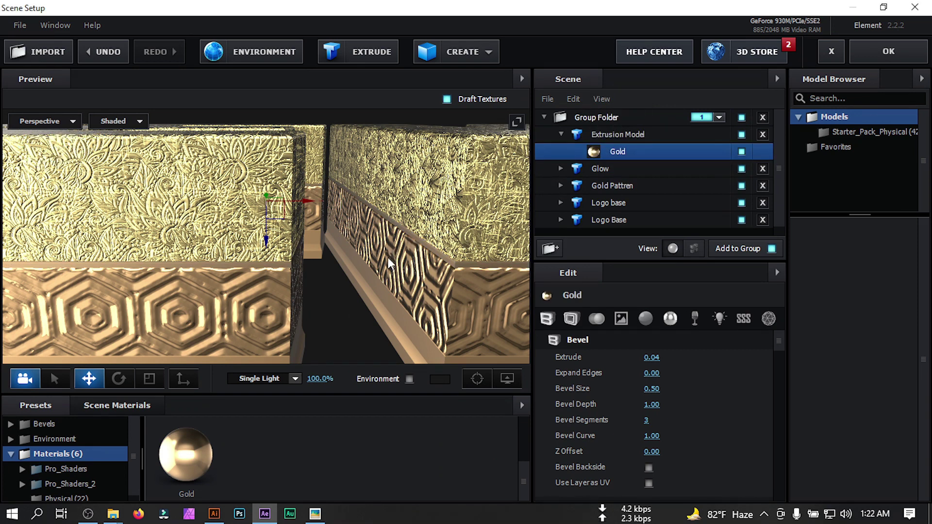
{"action": "left_click_drag", "start_coordinate": [389, 257], "coordinate": [385, 258]}
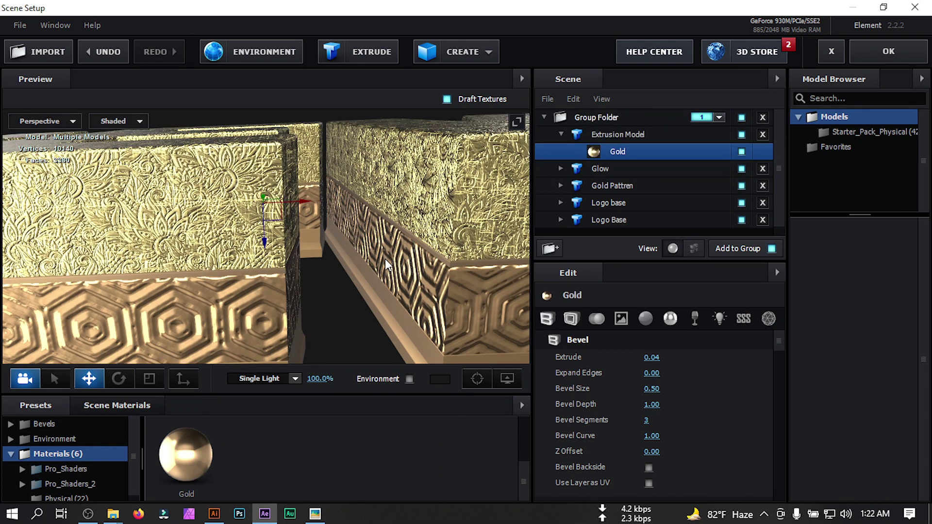
Step: Rename the thin strip's extrusion model gold
{"action": "left_click", "coordinate": [618, 134]}
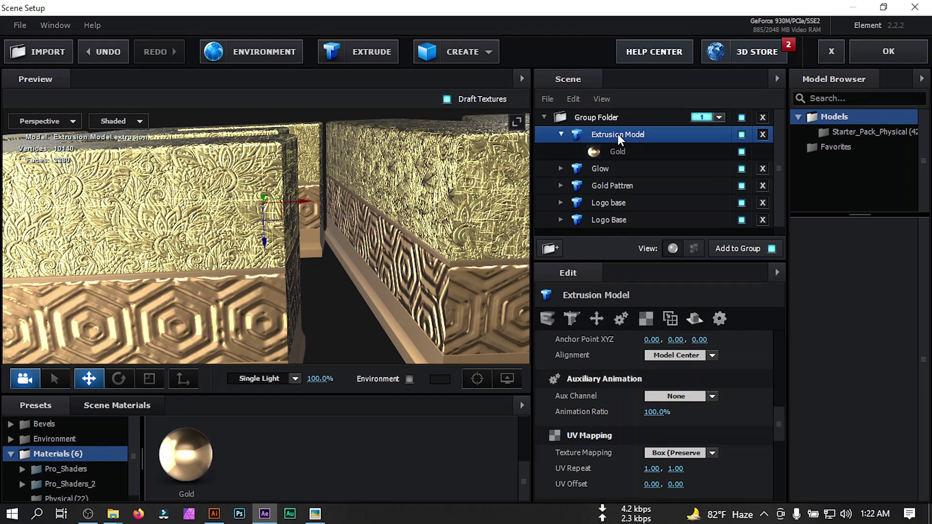
{"action": "right_click", "coordinate": [617, 134]}
{"action": "left_click", "coordinate": [665, 227]}
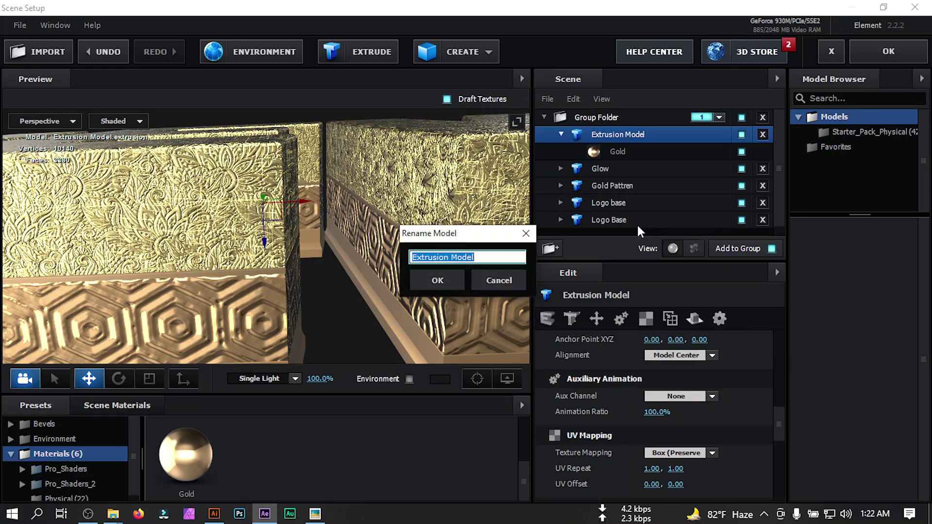
{"action": "type", "text": "gold"}
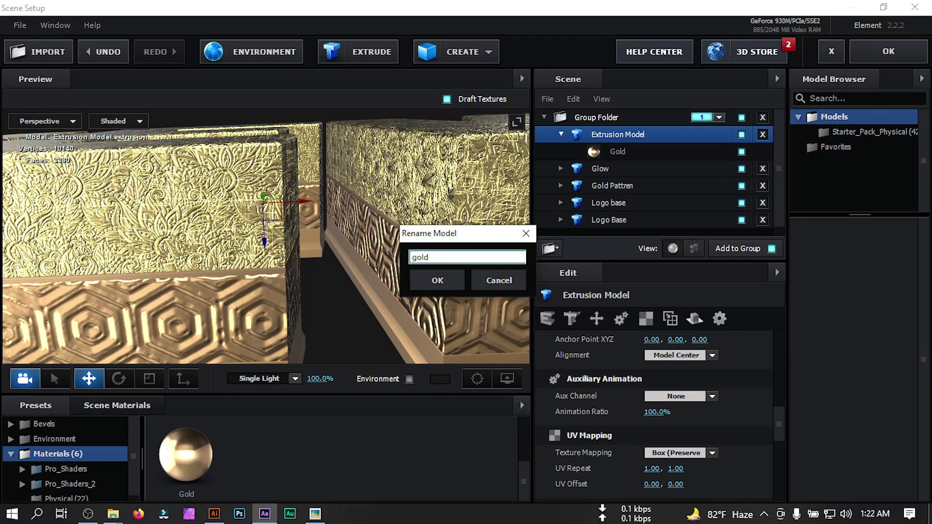
{"action": "left_click", "coordinate": [436, 281]}
Step: Duplicate the gold strip repeatedly and space the copies evenly forward along Z across the Glow layer's sides
{"action": "right_click", "coordinate": [595, 135]}
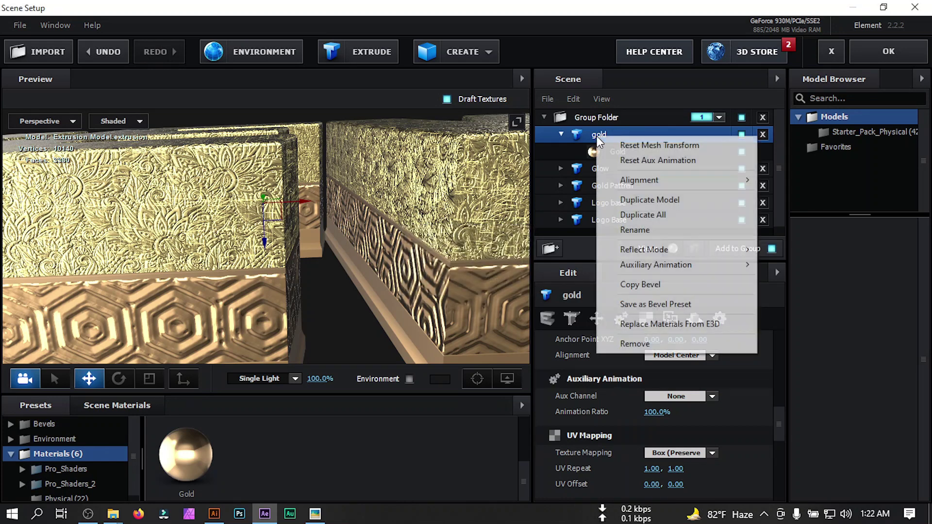
{"action": "left_click", "coordinate": [656, 199]}
{"action": "left_click_drag", "start_coordinate": [263, 247], "coordinate": [265, 232]}
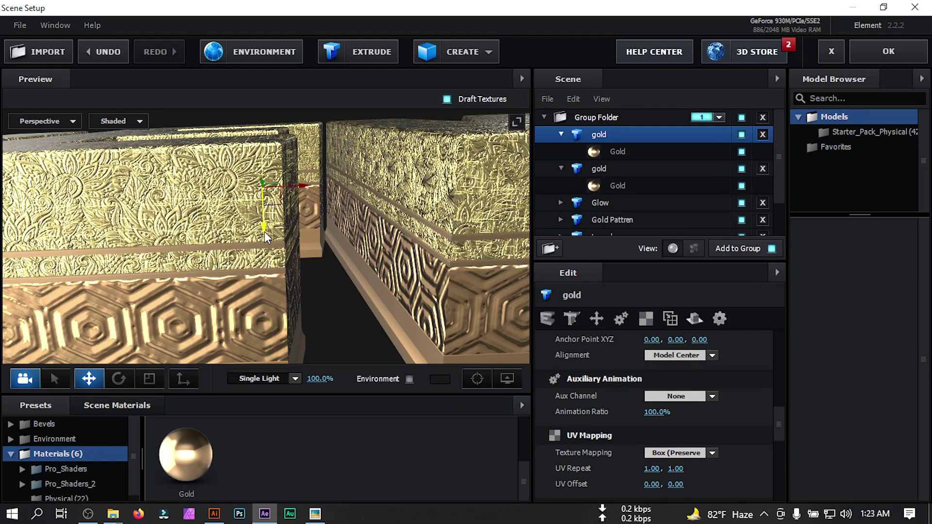
{"action": "right_click", "coordinate": [597, 130]}
{"action": "left_click", "coordinate": [642, 193]}
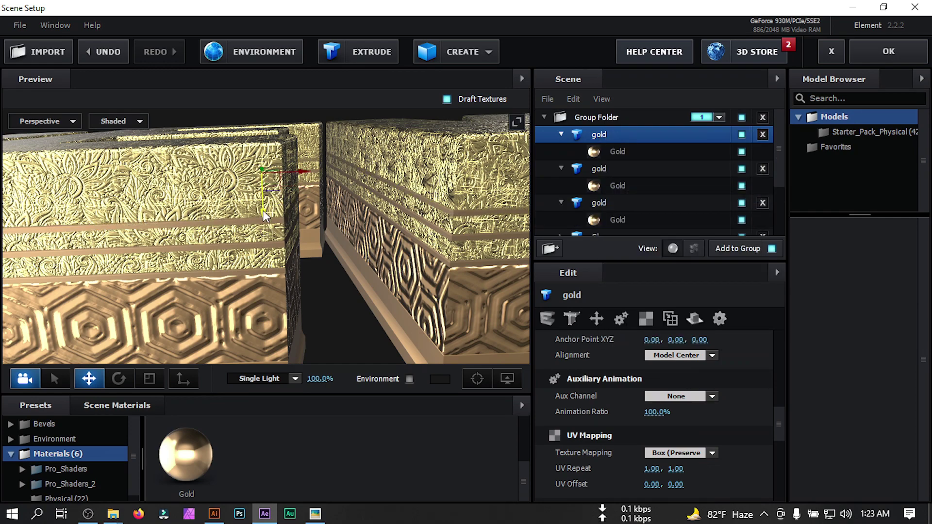
{"action": "left_click_drag", "start_coordinate": [287, 225], "coordinate": [286, 193]}
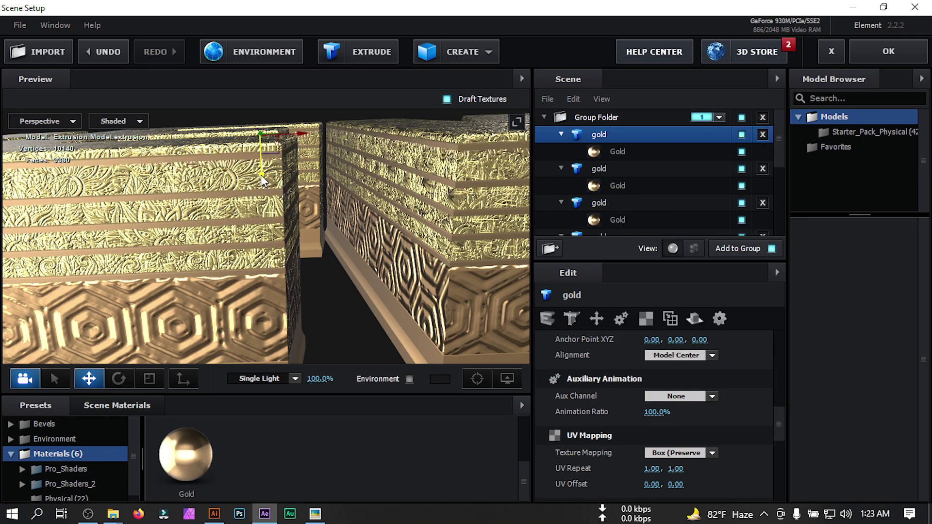
Step: Select the gold strip copies in turn and check their placement along the Glow layer's sides
{"action": "mouse_move", "coordinate": [260, 181]}
{"action": "left_mouse_down"}
{"action": "mouse_move", "coordinate": [427, 205]}
{"action": "mouse_move", "coordinate": [315, 232]}
{"action": "mouse_move", "coordinate": [272, 188]}
{"action": "left_mouse_up"}
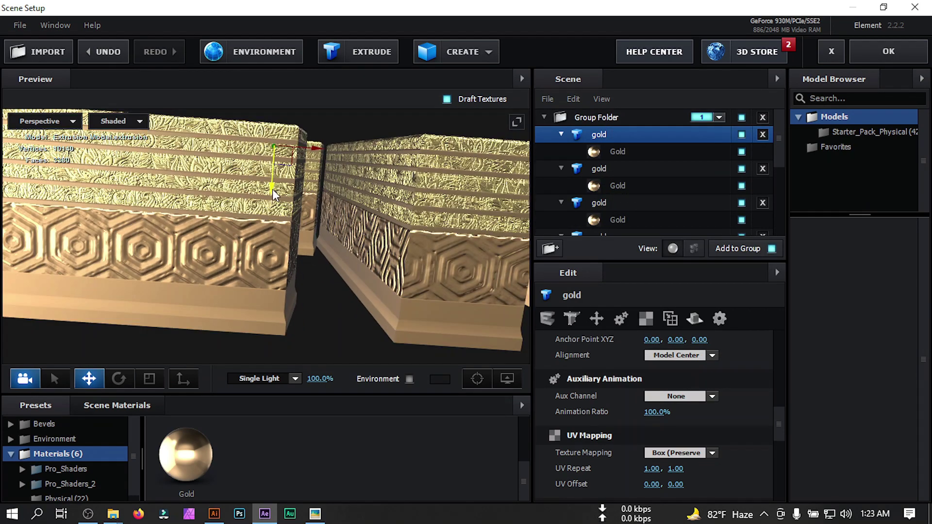
{"action": "scroll", "coordinate": [635, 210], "scroll_direction": "down", "scroll_amount": 6}
{"action": "left_click", "coordinate": [620, 175]}
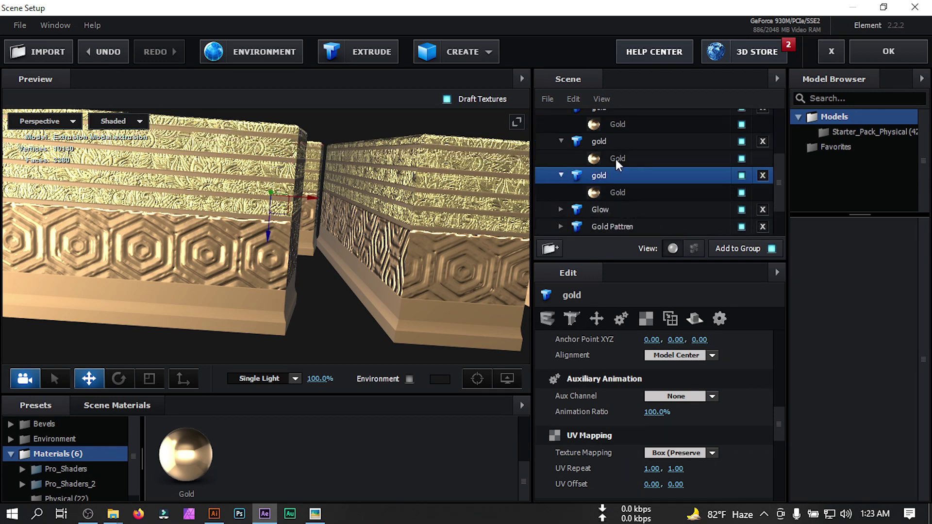
{"action": "left_click", "coordinate": [608, 142]}
{"action": "scroll", "coordinate": [603, 161], "scroll_direction": "up", "scroll_amount": 3}
{"action": "left_click", "coordinate": [602, 159]}
{"action": "left_click", "coordinate": [606, 121]}
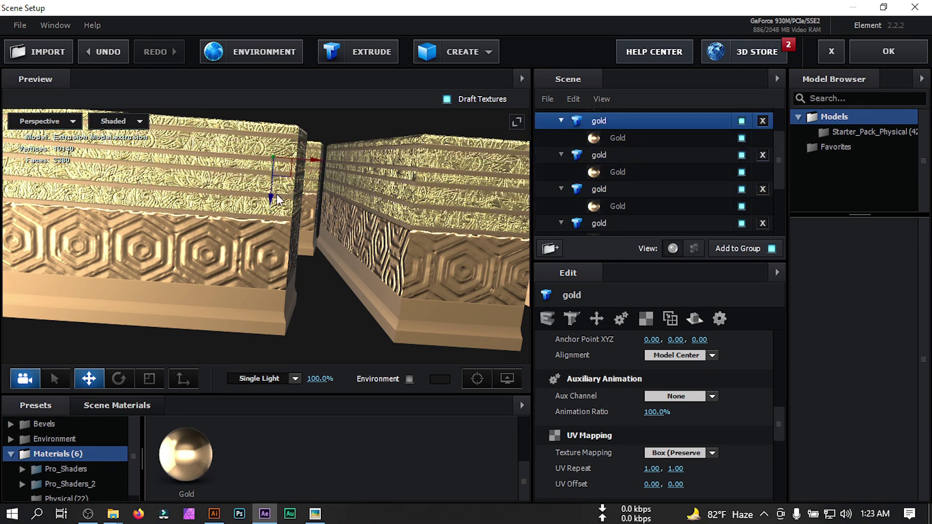
{"action": "scroll", "coordinate": [606, 137], "scroll_direction": "up", "scroll_amount": 2}
{"action": "left_click", "coordinate": [607, 140]}
{"action": "left_click_drag", "start_coordinate": [378, 196], "coordinate": [415, 209]}
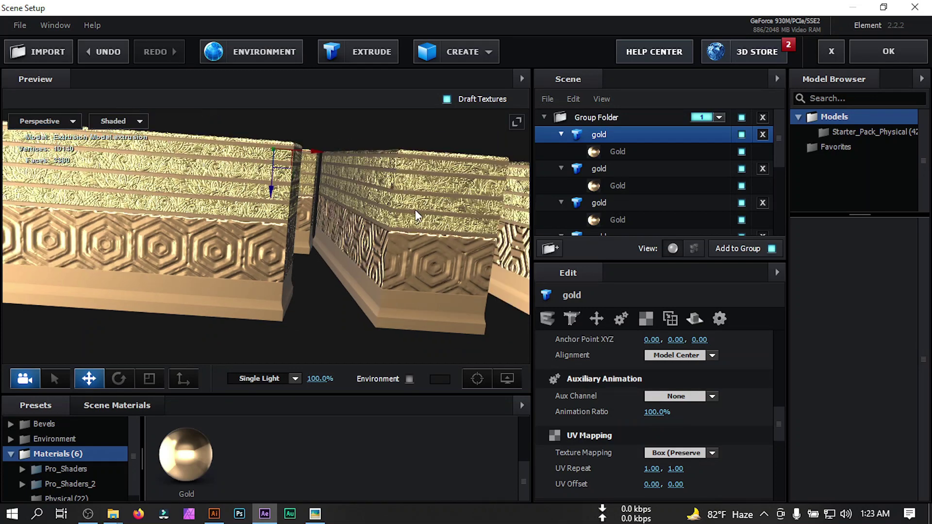
{"action": "scroll", "coordinate": [413, 221], "scroll_direction": "down", "scroll_amount": 3}
{"action": "scroll", "coordinate": [412, 222], "scroll_direction": "up", "scroll_amount": 4}
Step: Set Expand Edges to 0.03 on the Gold bevel of each gold strip so the strips protrude from the Glow layer
{"action": "left_click", "coordinate": [613, 152]}
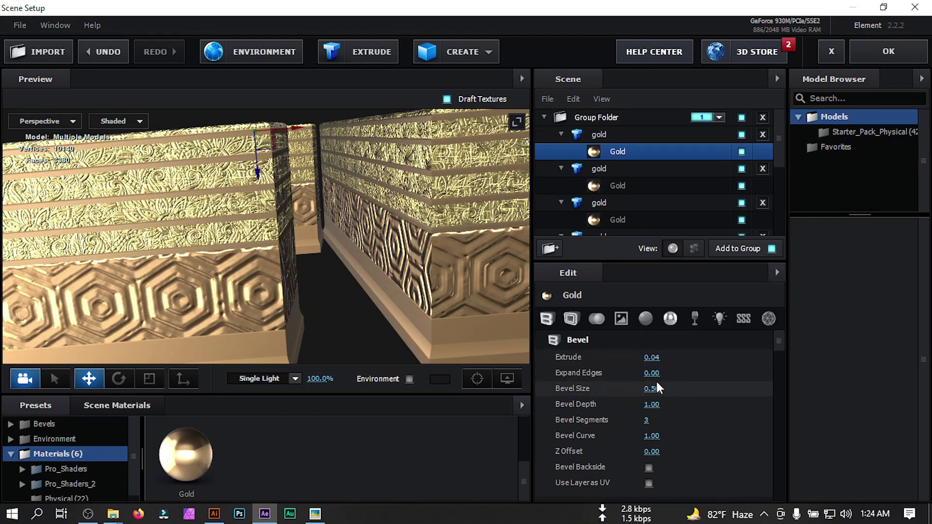
{"action": "left_click", "coordinate": [615, 186]}
{"action": "left_click_drag", "start_coordinate": [651, 373], "coordinate": [655, 372]}
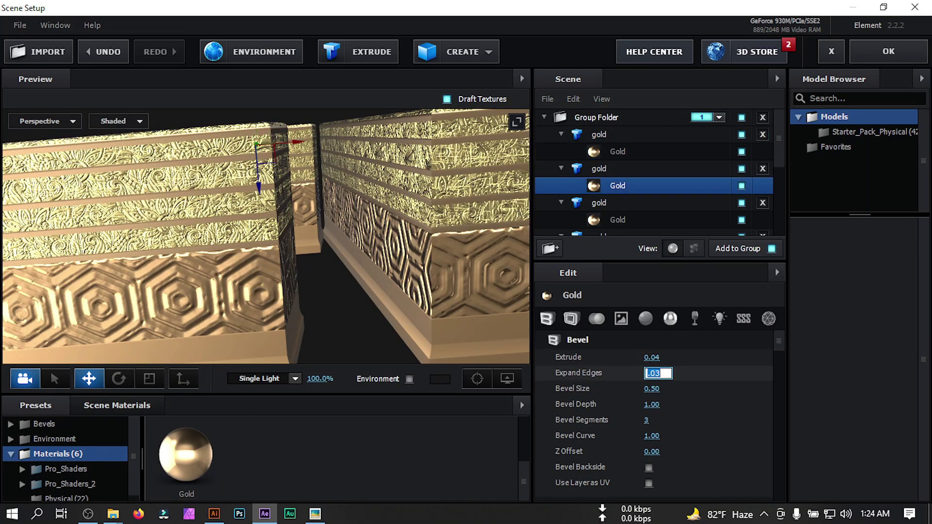
{"action": "left_click", "coordinate": [616, 220]}
{"action": "scroll", "coordinate": [631, 209], "scroll_direction": "down", "scroll_amount": 1}
{"action": "left_click", "coordinate": [631, 206]}
{"action": "left_click", "coordinate": [651, 373]}
{"action": "type", "text": ".03"}
{"action": "scroll", "coordinate": [634, 191], "scroll_direction": "down", "scroll_amount": 1}
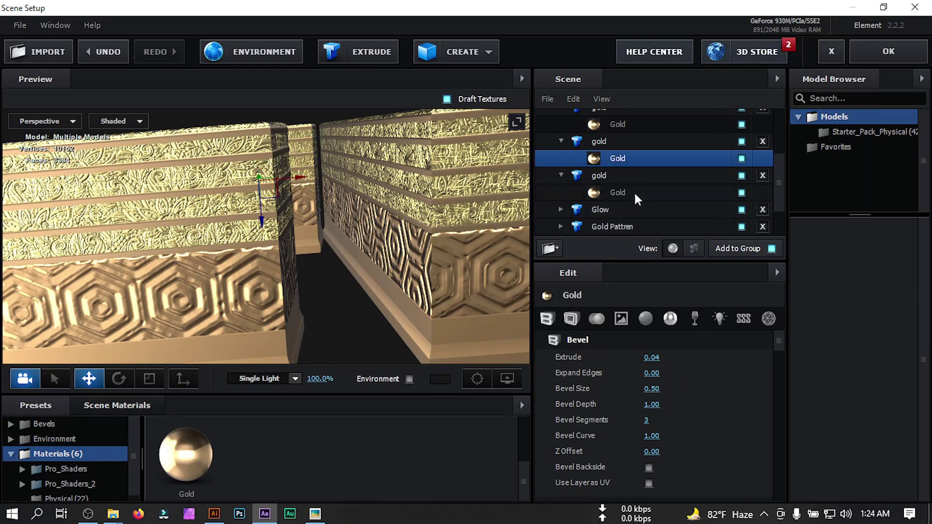
{"action": "left_click", "coordinate": [634, 193]}
{"action": "left_click", "coordinate": [651, 373]}
{"action": "type", "text": ".03"}
{"action": "scroll", "coordinate": [361, 233], "scroll_direction": "down", "scroll_amount": 5}
{"action": "left_click_drag", "start_coordinate": [361, 233], "coordinate": [406, 236]}
{"action": "scroll", "coordinate": [367, 184], "scroll_direction": "up", "scroll_amount": 3}
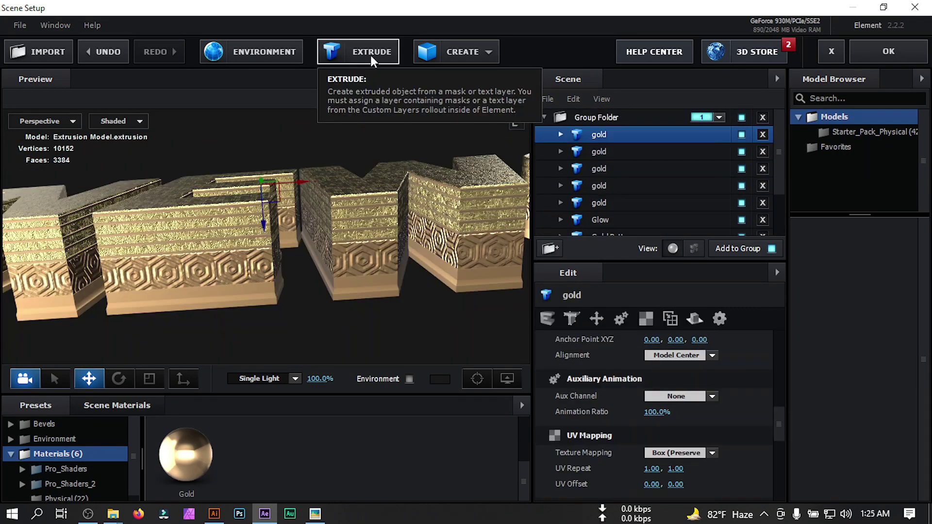
Step: Add a new extrusion at the front of the layered logo and set its Path Resolution to Extreme
{"action": "left_click", "coordinate": [372, 56]}
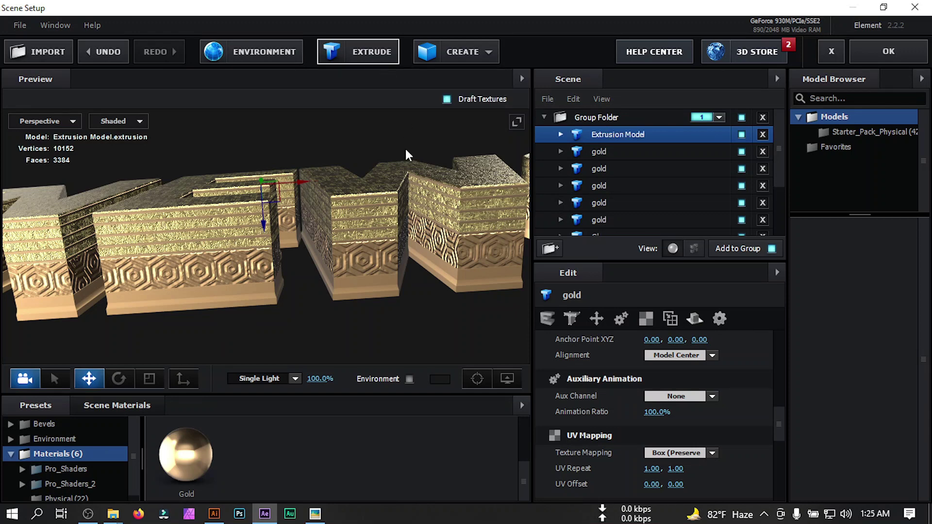
{"action": "left_click_drag", "start_coordinate": [269, 298], "coordinate": [269, 204]}
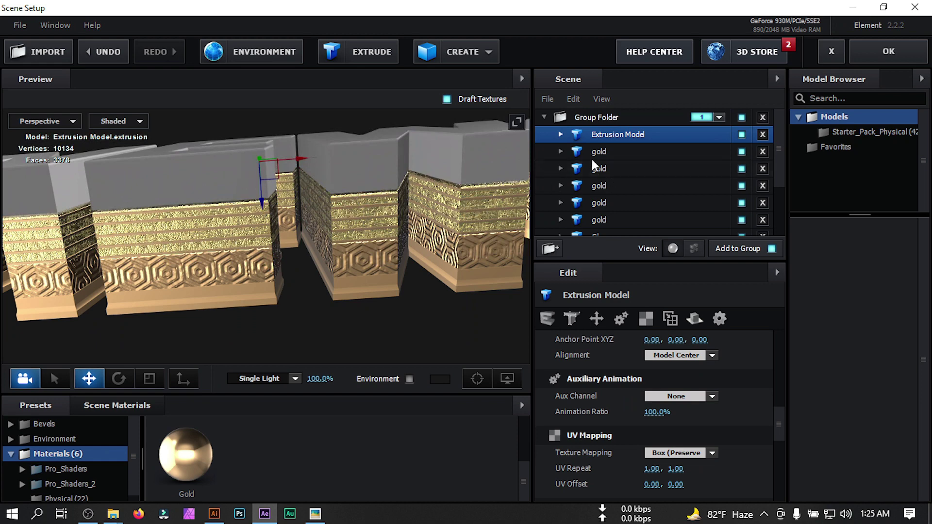
{"action": "scroll", "coordinate": [752, 359], "scroll_direction": "down", "scroll_amount": 3}
{"action": "left_click", "coordinate": [706, 348]}
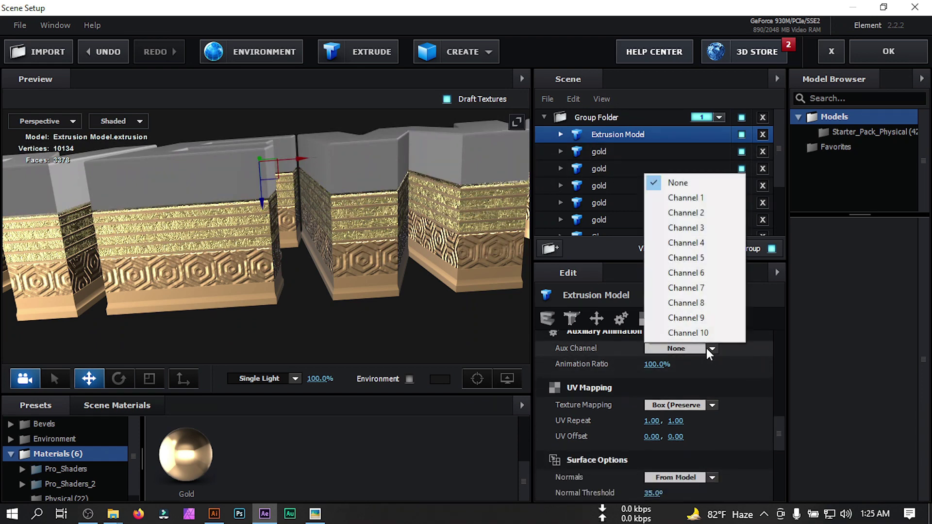
{"action": "left_click", "coordinate": [746, 371]}
{"action": "scroll", "coordinate": [732, 398], "scroll_direction": "up", "scroll_amount": 18}
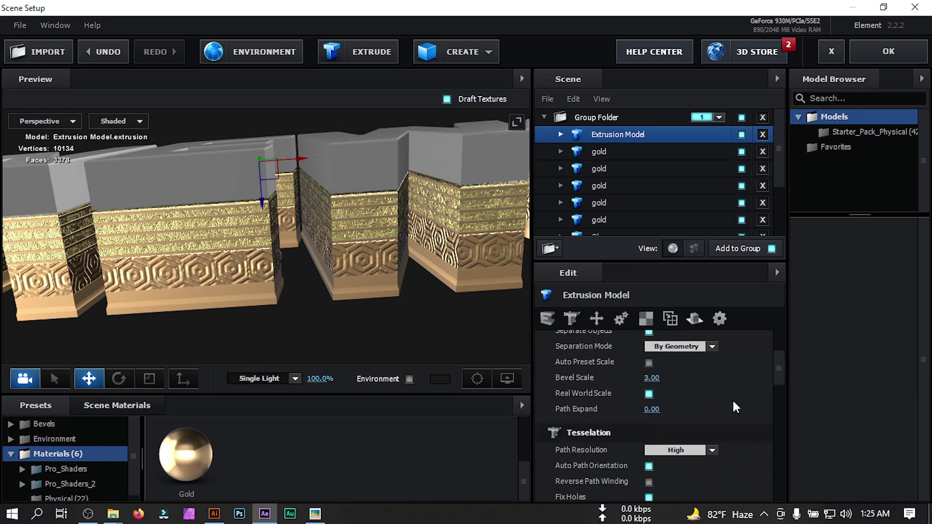
{"action": "scroll", "coordinate": [720, 430], "scroll_direction": "down", "scroll_amount": 6}
{"action": "left_click", "coordinate": [711, 432]}
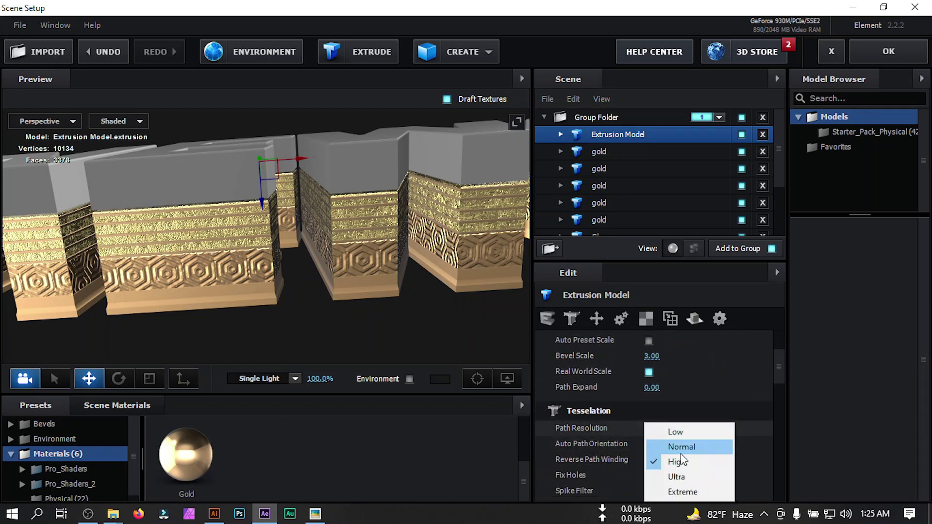
{"action": "left_click", "coordinate": [679, 493]}
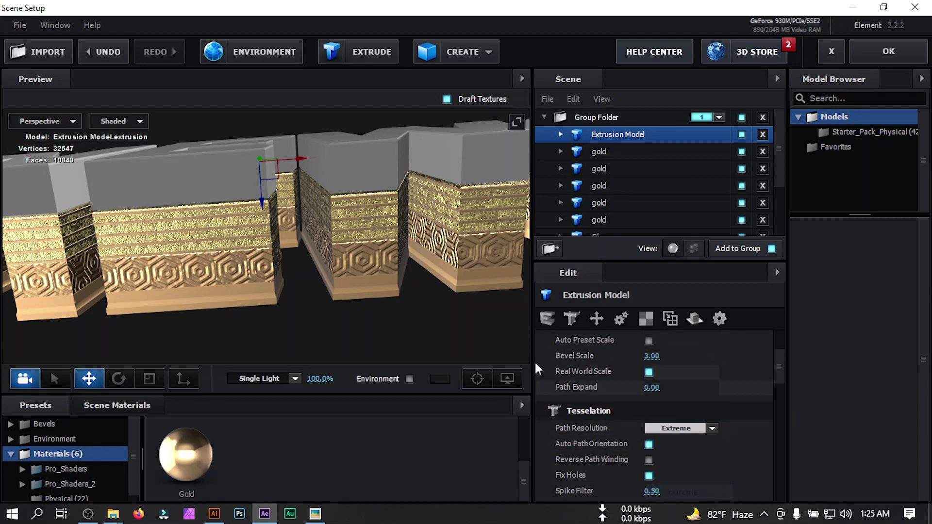
Step: Set the new front extrusion's Bevel 1 Extrude to 0.75 and check its alignment against the gold strips in Top view
{"action": "left_click", "coordinate": [561, 134]}
{"action": "left_click", "coordinate": [614, 152]}
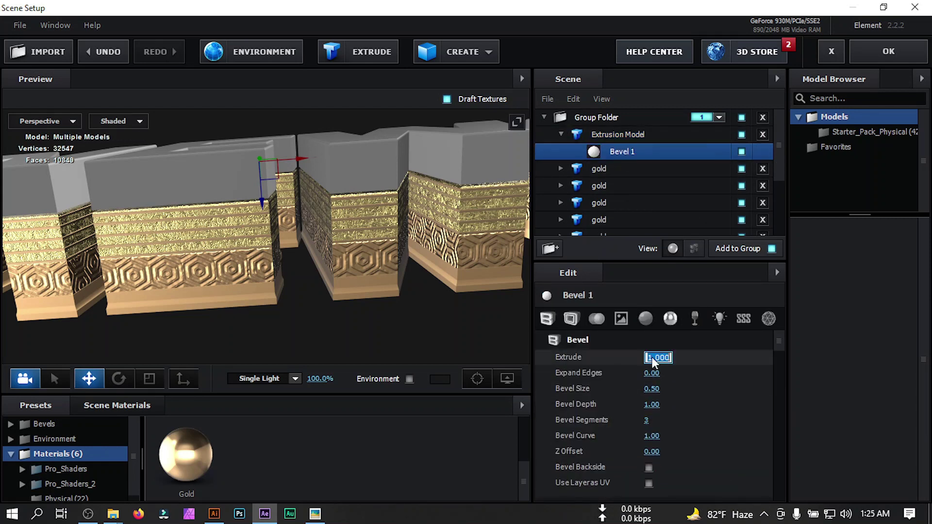
{"action": "type", "text": ".75"}
{"action": "key", "text": "Return"}
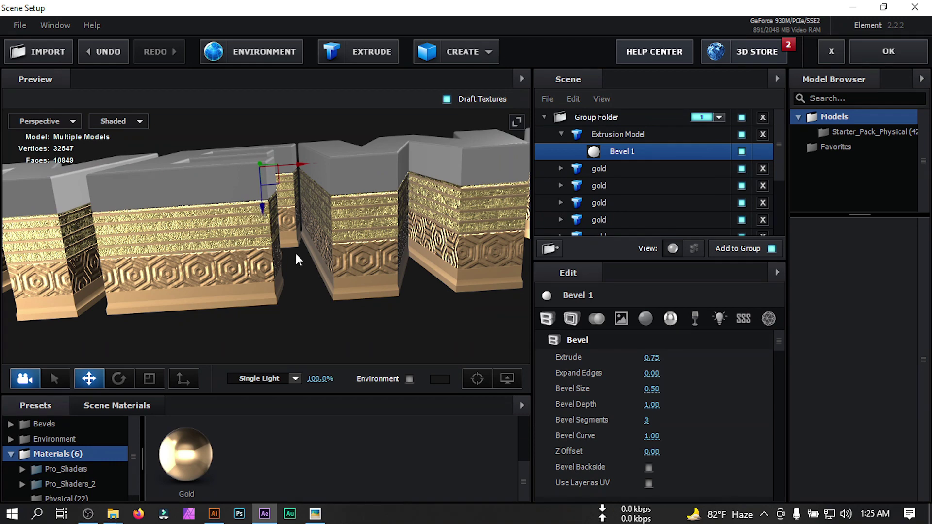
{"action": "left_click", "coordinate": [27, 124]}
{"action": "left_click", "coordinate": [41, 137]}
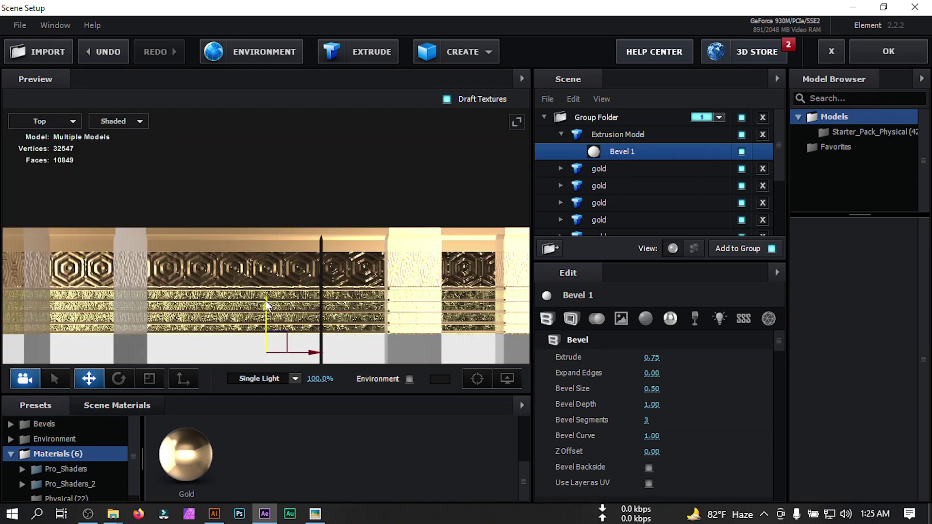
{"action": "left_click", "coordinate": [57, 126]}
{"action": "left_click", "coordinate": [57, 122]}
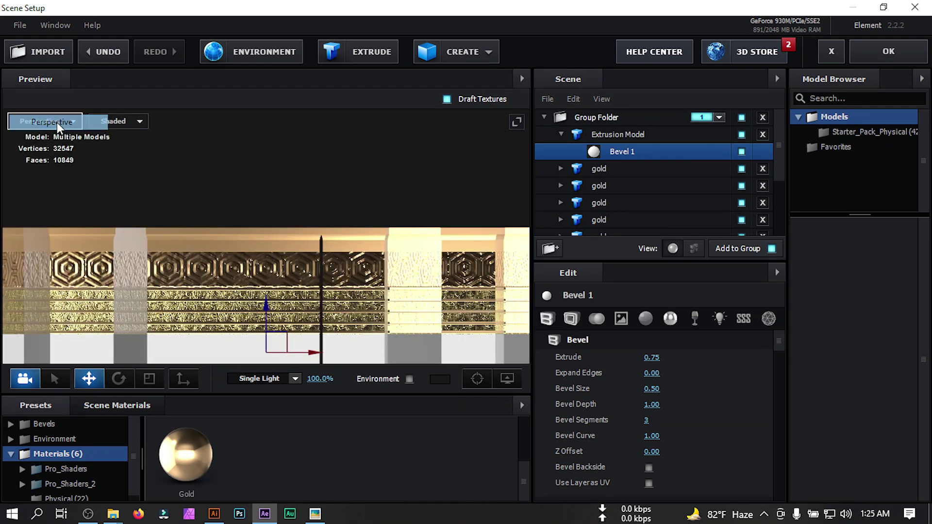
Step: Apply the Black Matel Top material preset to the front extrusion's Bevel 1
{"action": "scroll", "coordinate": [372, 246], "scroll_direction": "up", "scroll_amount": 1}
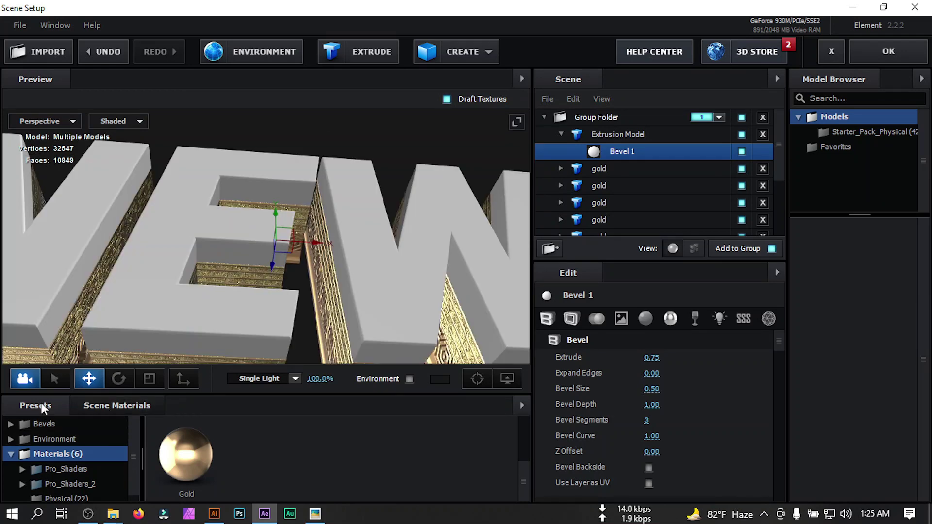
{"action": "scroll", "coordinate": [303, 464], "scroll_direction": "up", "scroll_amount": 2}
{"action": "scroll", "coordinate": [430, 434], "scroll_direction": "down", "scroll_amount": 1}
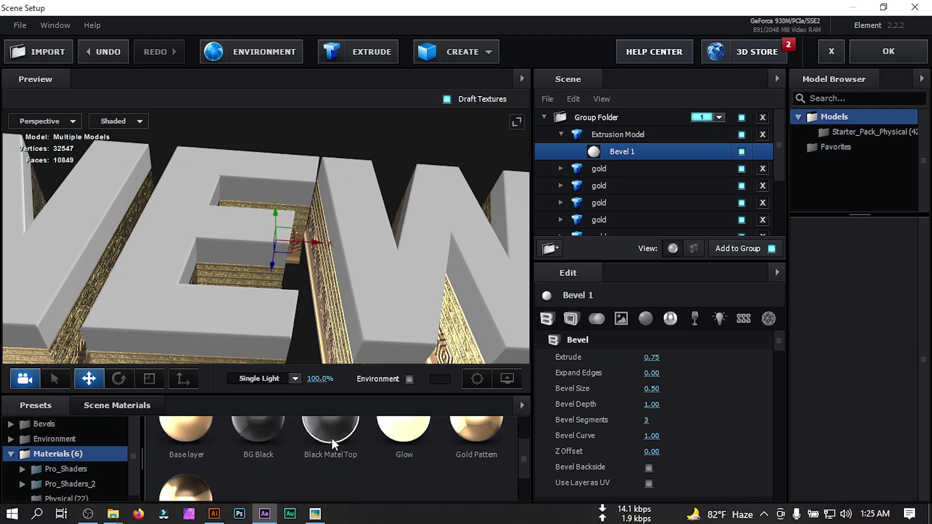
{"action": "left_click_drag", "start_coordinate": [328, 427], "coordinate": [630, 149]}
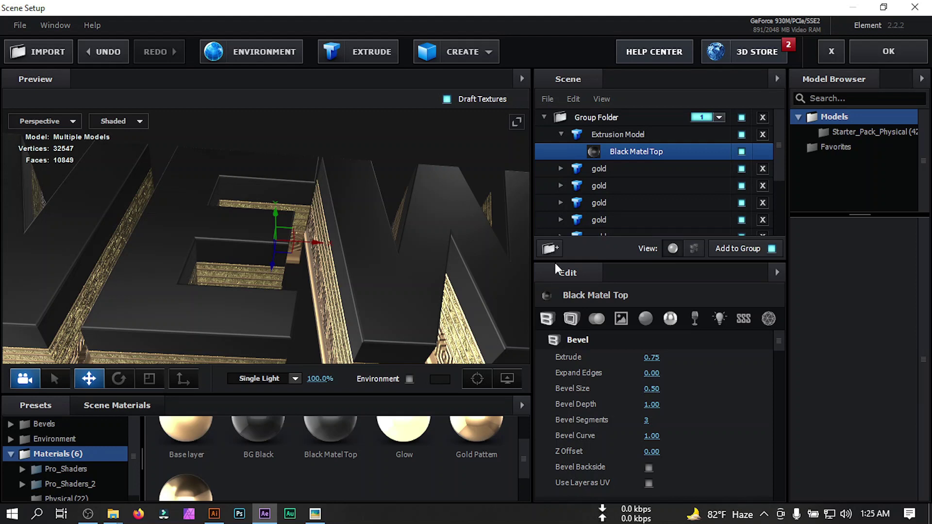
Step: Assign LogoTop__Normal.png as the Normal Bump texture and LogoTop_Glossy.png as the Glossiness texture of Black Matel Top
{"action": "left_click", "coordinate": [621, 318]}
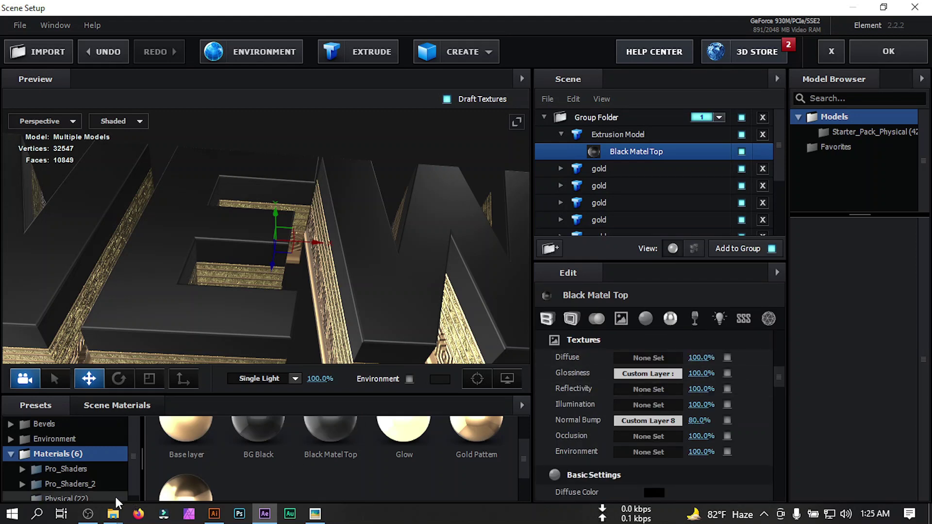
{"action": "mouse_move", "coordinate": [112, 511]}
{"action": "left_click", "coordinate": [124, 478]}
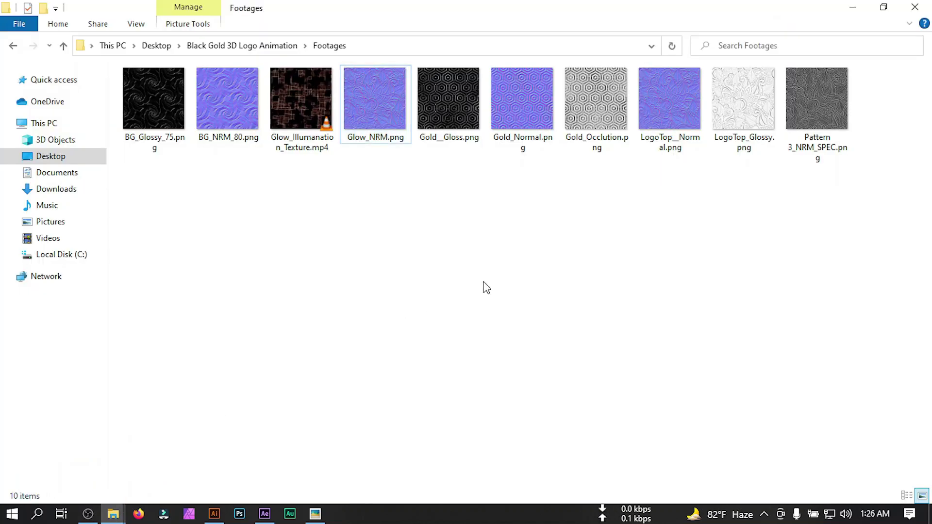
{"action": "left_click_drag", "start_coordinate": [670, 102], "coordinate": [625, 416]}
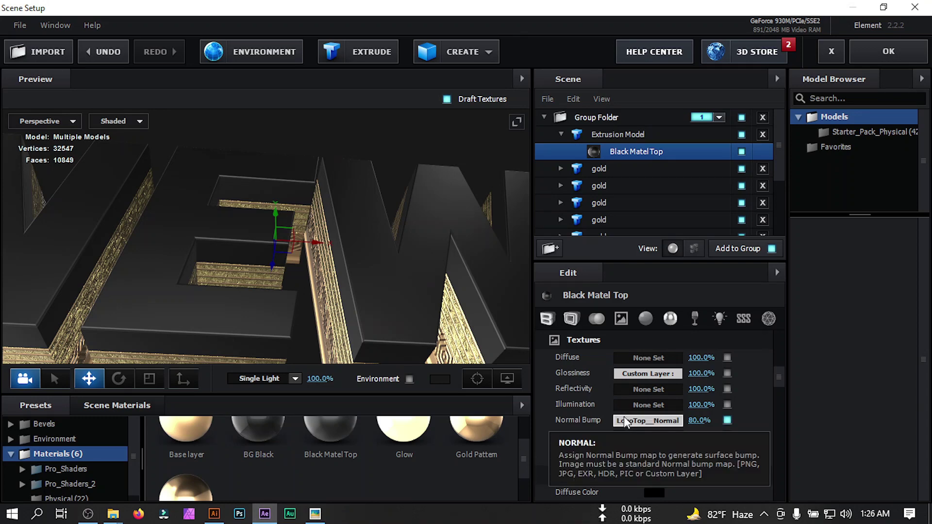
{"action": "mouse_move", "coordinate": [115, 517]}
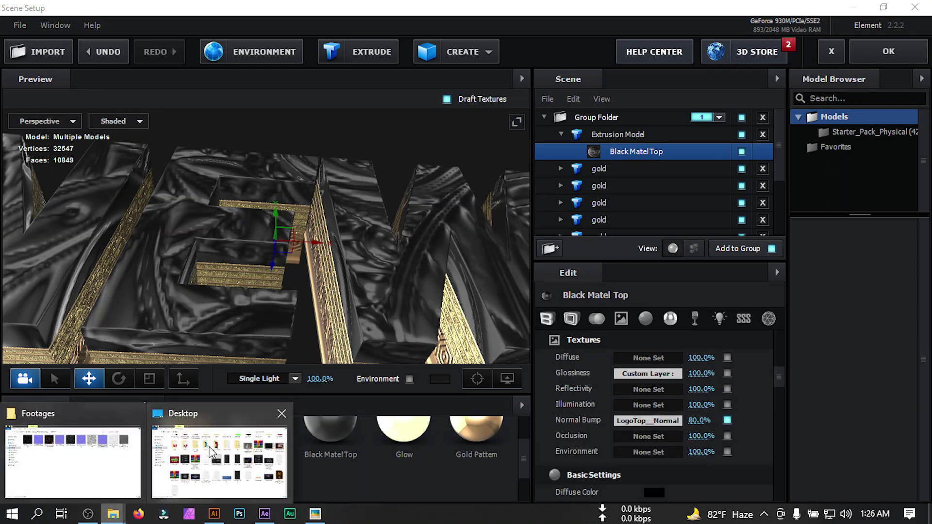
{"action": "left_click", "coordinate": [77, 470]}
{"action": "left_click_drag", "start_coordinate": [743, 100], "coordinate": [645, 371]}
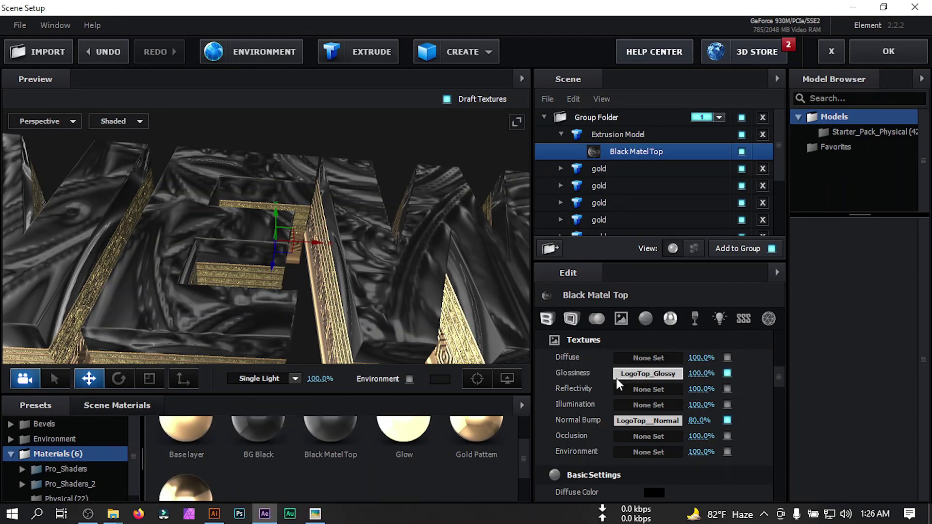
Step: Set the UV Repeat of the black front extrusion to 10 by 10
{"action": "left_click", "coordinate": [615, 135]}
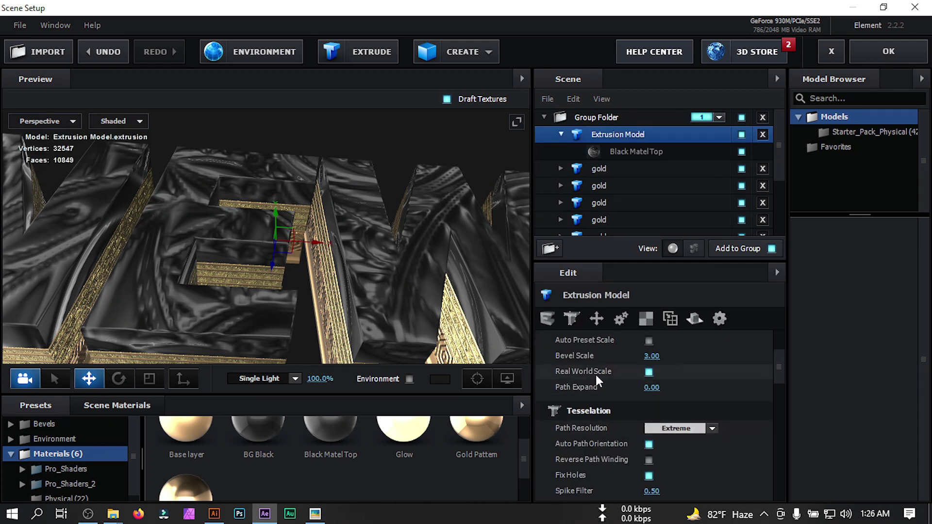
{"action": "scroll", "coordinate": [604, 440], "scroll_direction": "down", "scroll_amount": 6}
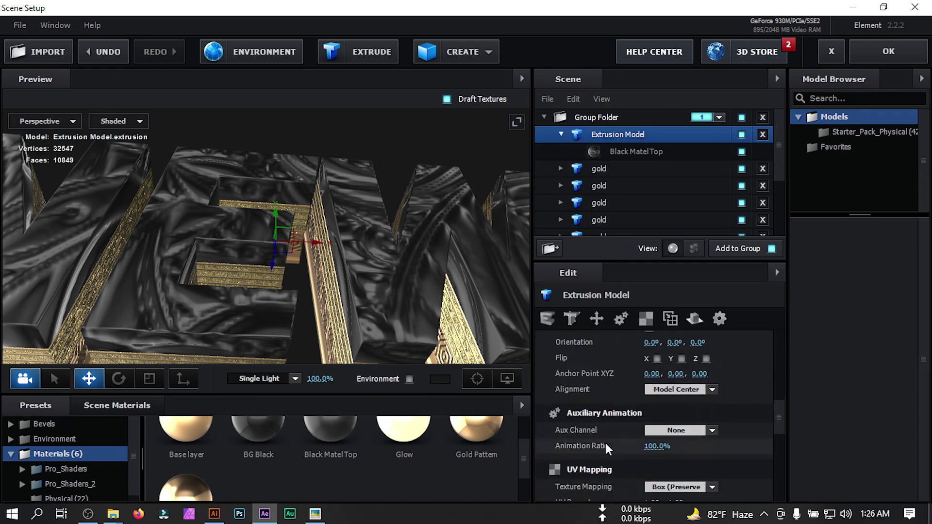
{"action": "scroll", "coordinate": [604, 443], "scroll_direction": "down", "scroll_amount": 2}
{"action": "left_click", "coordinate": [651, 421]}
{"action": "type", "text": "1"}
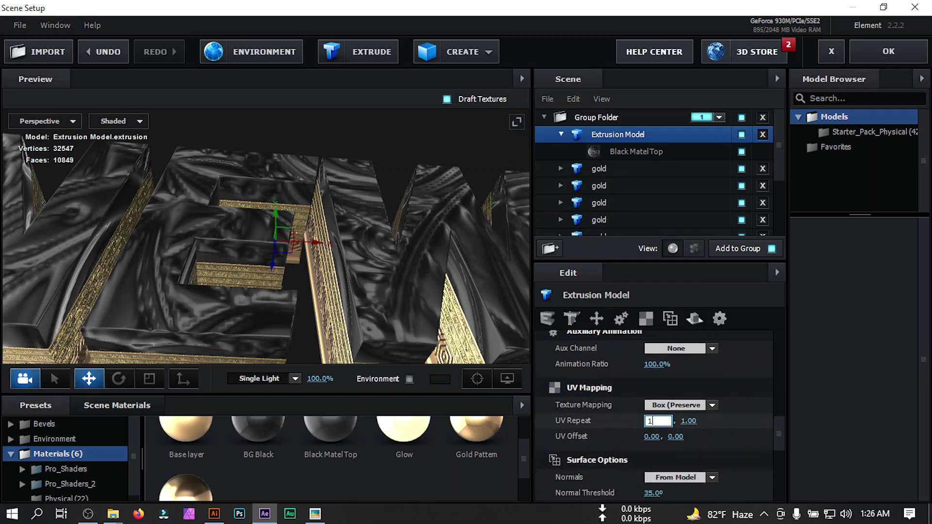
{"action": "type", "text": "0"}
{"action": "key", "text": "Tab"}
{"action": "type", "text": "1"}
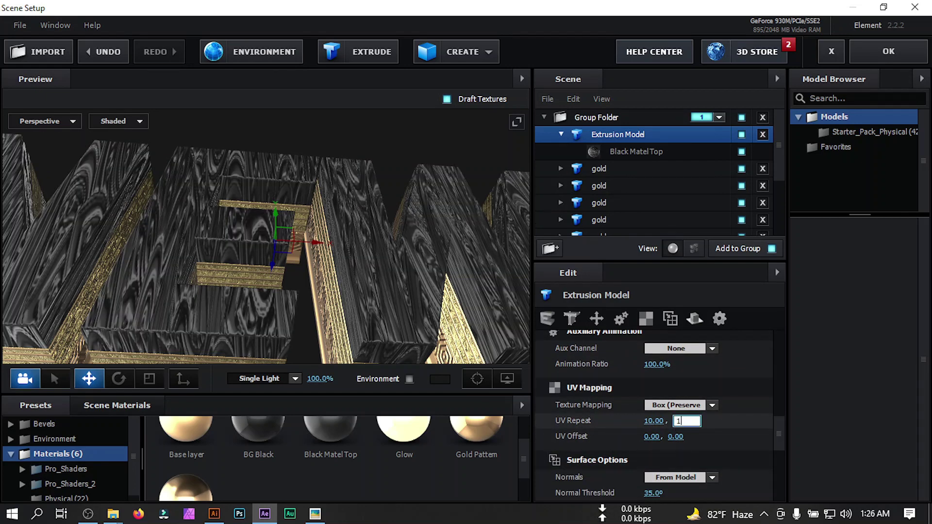
{"action": "type", "text": "0"}
{"action": "key", "text": "Return"}
{"action": "left_click_drag", "start_coordinate": [416, 260], "coordinate": [400, 245]}
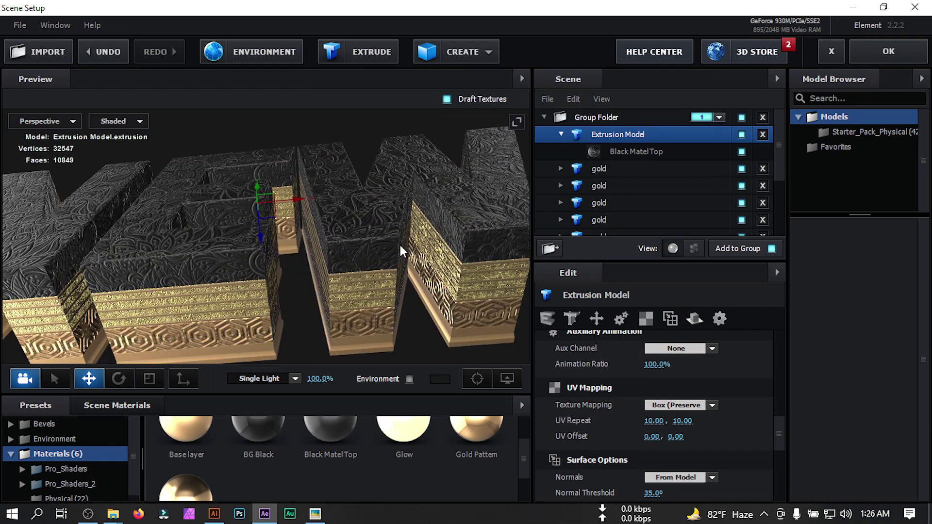
Step: Rename the black front extrusion model logo top black
{"action": "double_click", "coordinate": [613, 134]}
{"action": "type", "text": "logo to"}
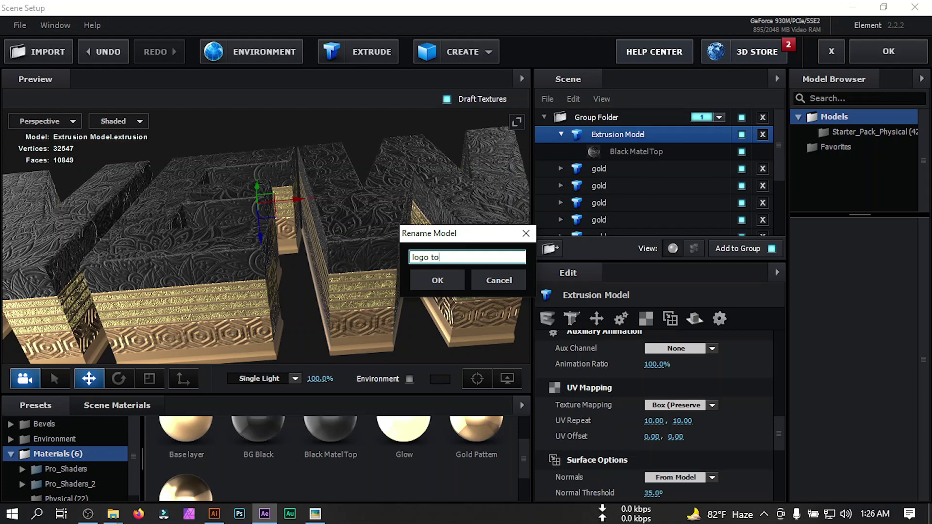
{"action": "type", "text": "p black"}
{"action": "key", "text": "Return"}
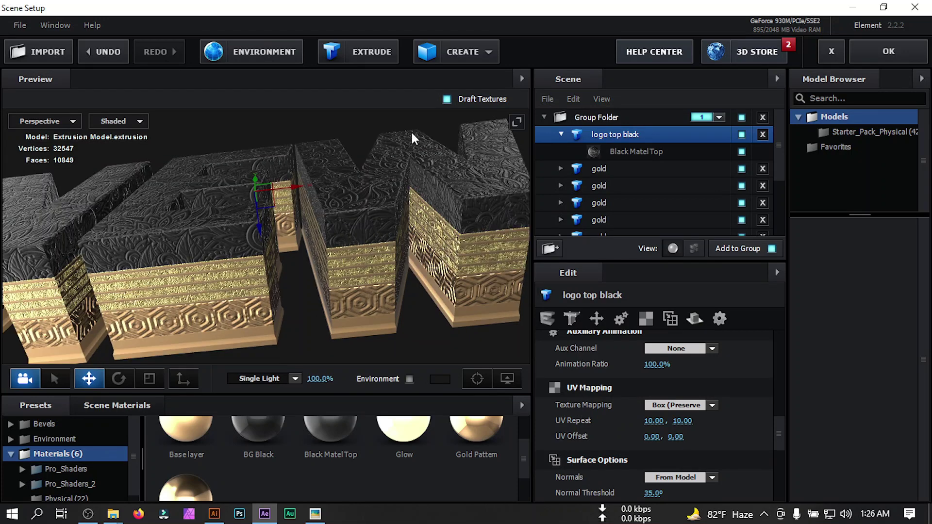
Step: Extrude another logo model and move it forward along its depth axis to Z position -0.32, over the black top
{"action": "left_click", "coordinate": [381, 52]}
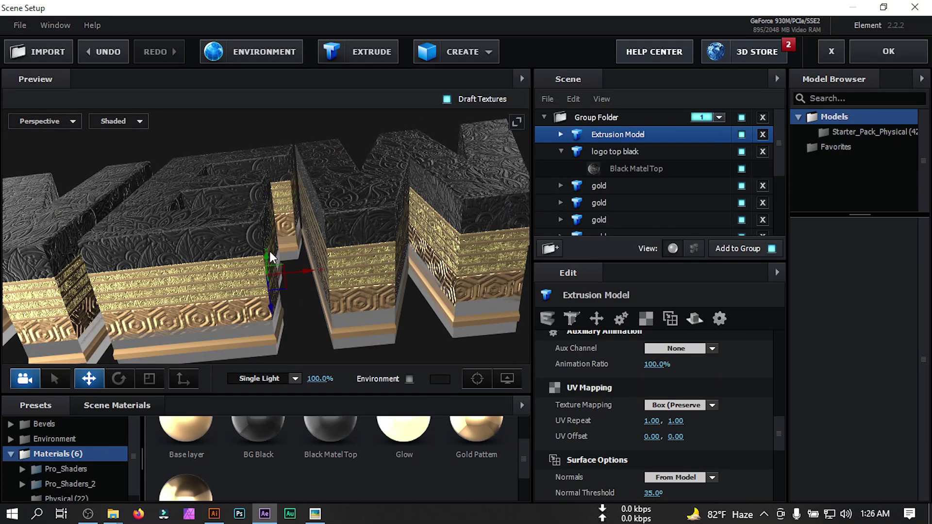
{"action": "left_click_drag", "start_coordinate": [266, 254], "coordinate": [262, 185]}
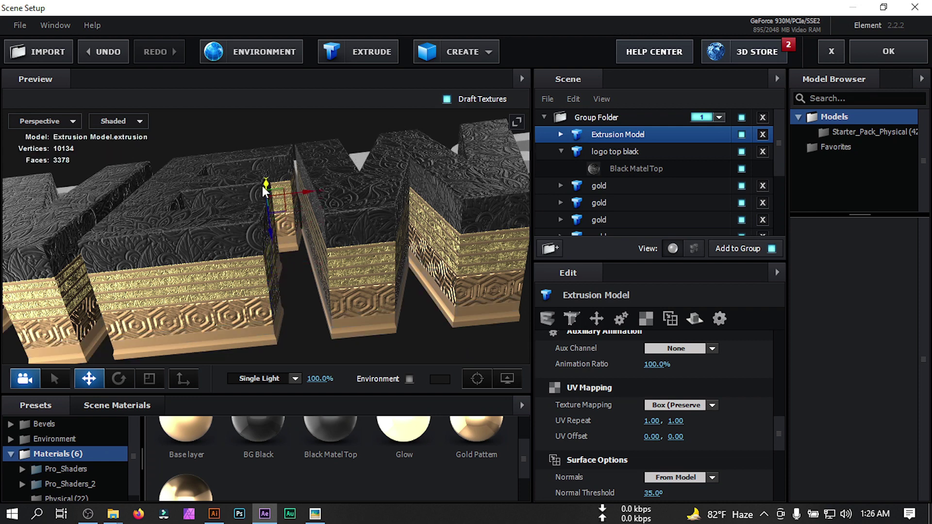
{"action": "key", "text": "ctrl+z"}
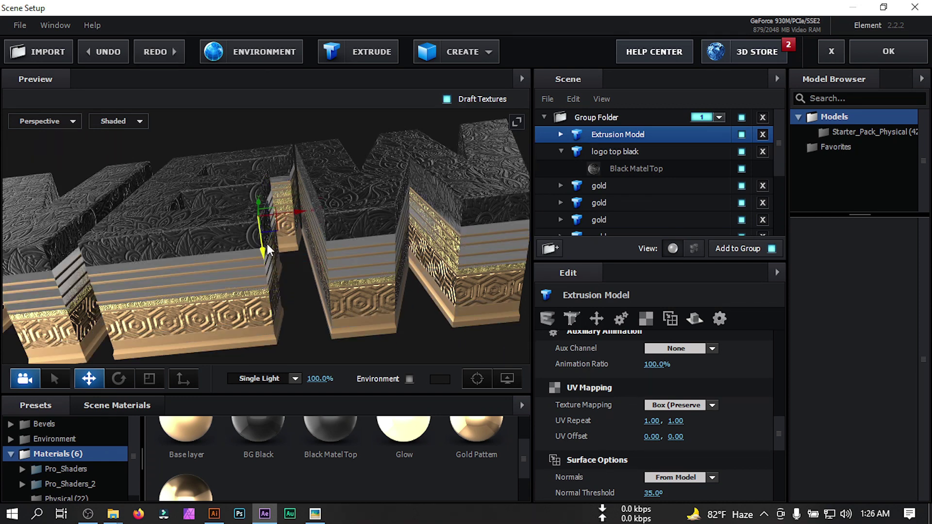
{"action": "mouse_move", "coordinate": [264, 225]}
{"action": "left_mouse_down"}
{"action": "mouse_move", "coordinate": [263, 213]}
{"action": "mouse_move", "coordinate": [258, 224]}
{"action": "left_mouse_up"}
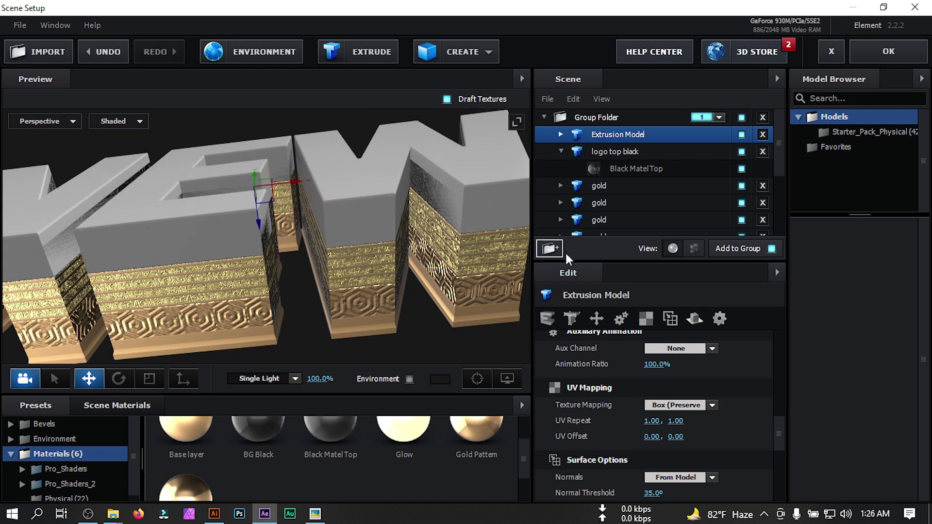
{"action": "left_click", "coordinate": [579, 316]}
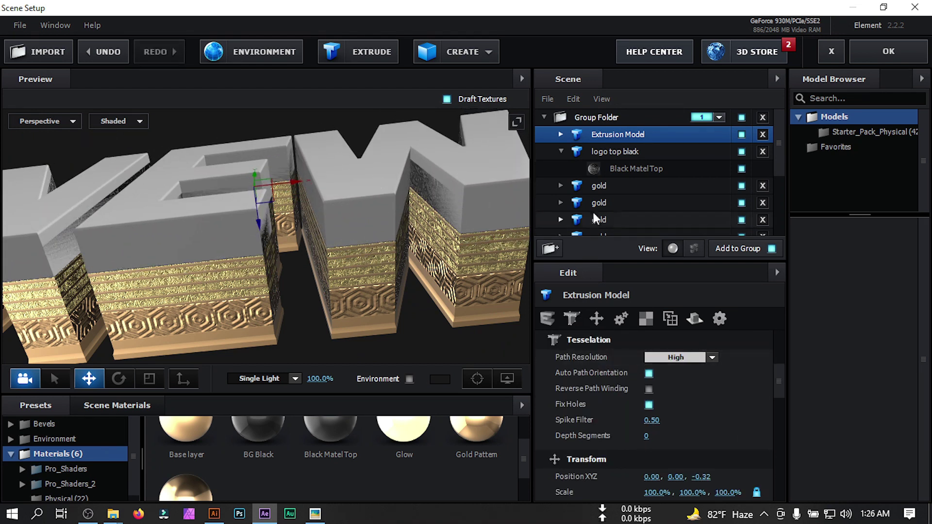
Step: Enable Bevel Outline on Bevel 1 of the new front extrusion
{"action": "left_click", "coordinate": [561, 134]}
{"action": "left_click", "coordinate": [614, 152]}
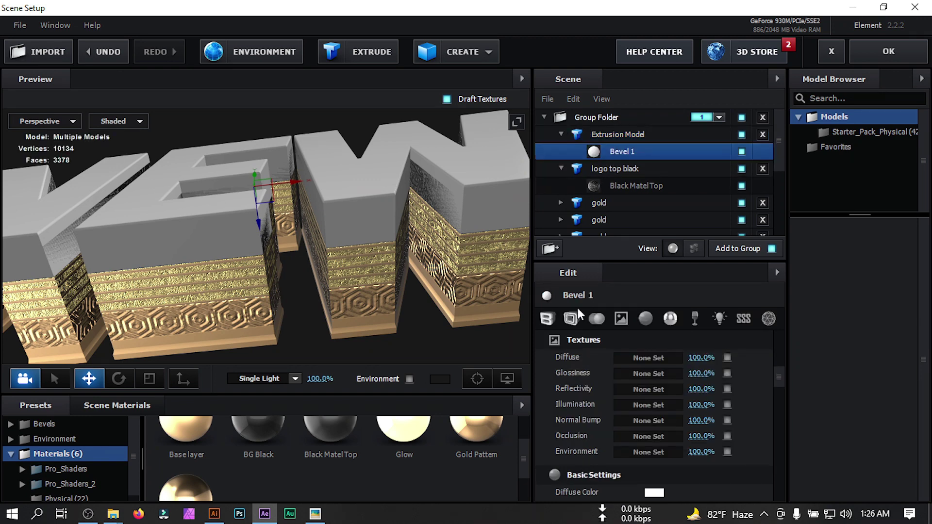
{"action": "left_click", "coordinate": [571, 319]}
{"action": "left_click", "coordinate": [648, 357]}
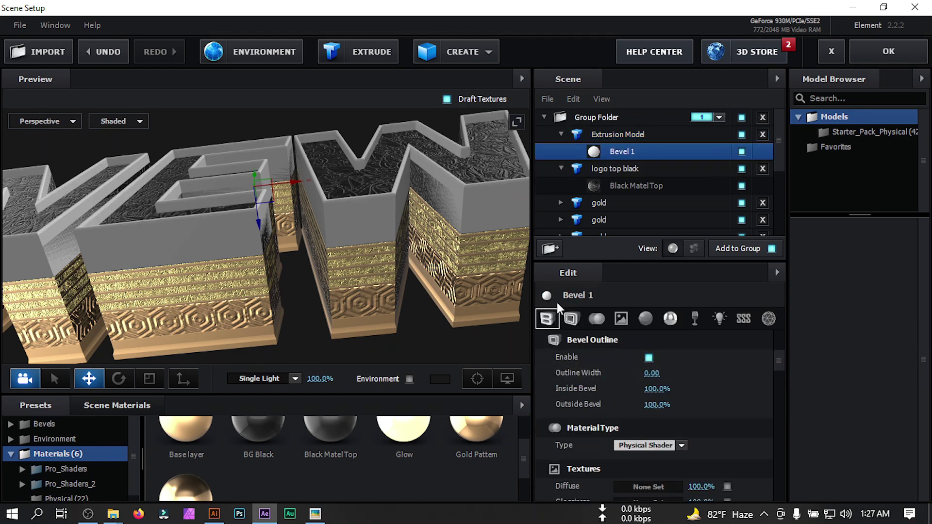
Step: Set the outline's Bevel 1 to 32 Bevel Segments, Bevel Depth 1.00 and Extrude 0.77
{"action": "left_click", "coordinate": [550, 318]}
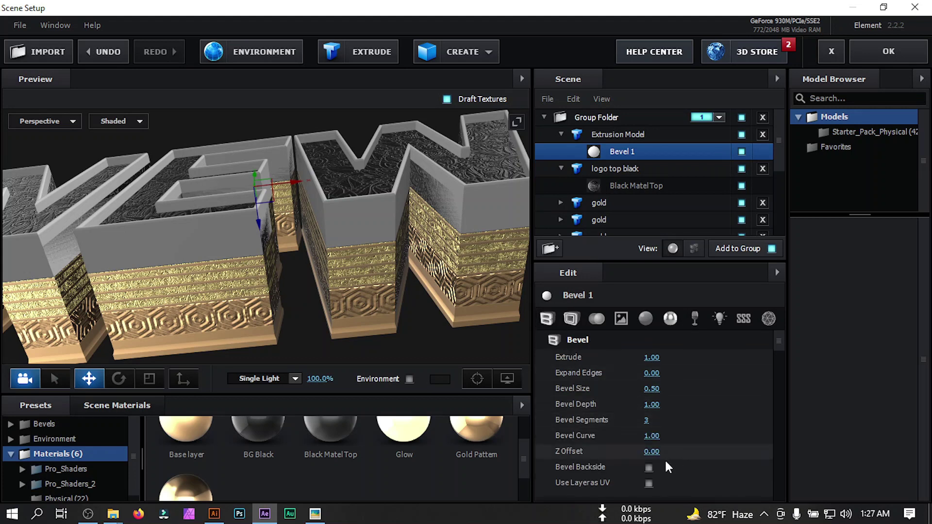
{"action": "left_click", "coordinate": [647, 420]}
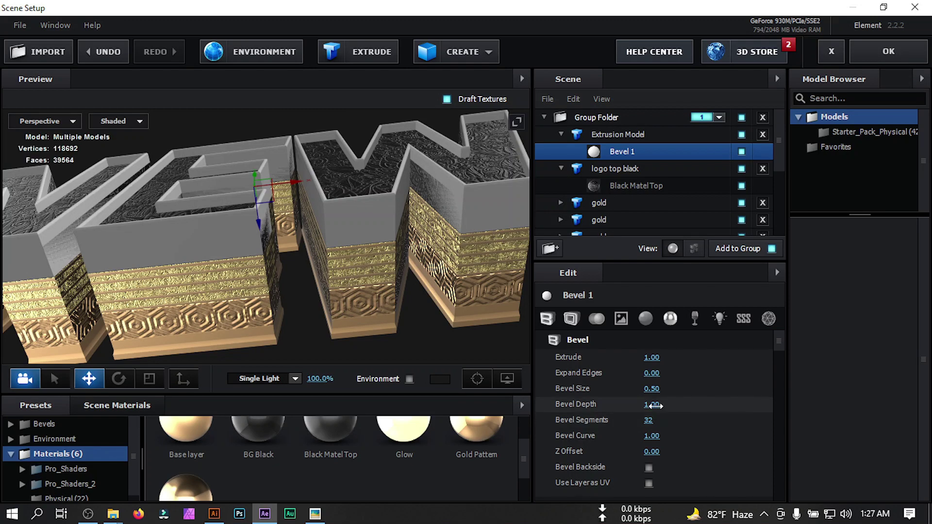
{"action": "left_click", "coordinate": [651, 404]}
{"action": "type", "text": "1"}
{"action": "key", "text": "Return"}
{"action": "left_click_drag", "start_coordinate": [651, 357], "coordinate": [637, 357]}
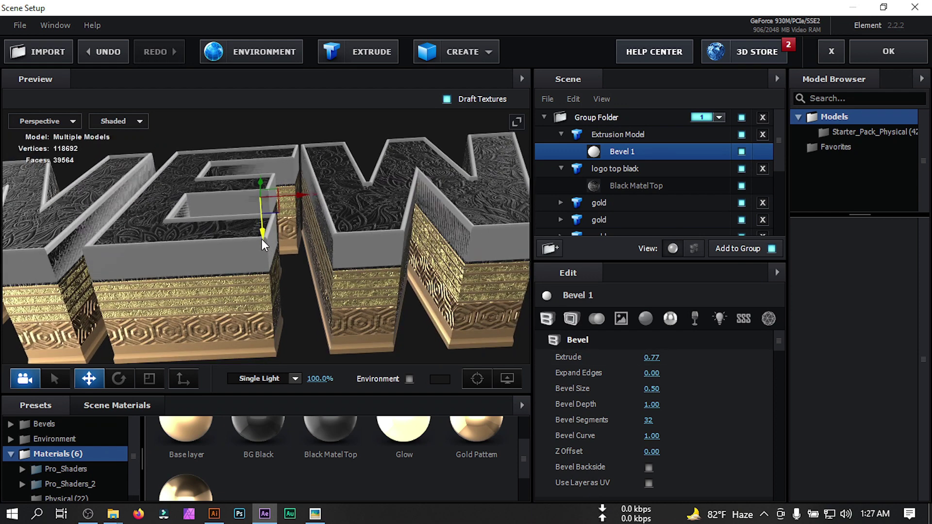
Step: Set the Bevel Size of Black Matel Top on the logo top black model to 0.45
{"action": "left_click", "coordinate": [639, 183]}
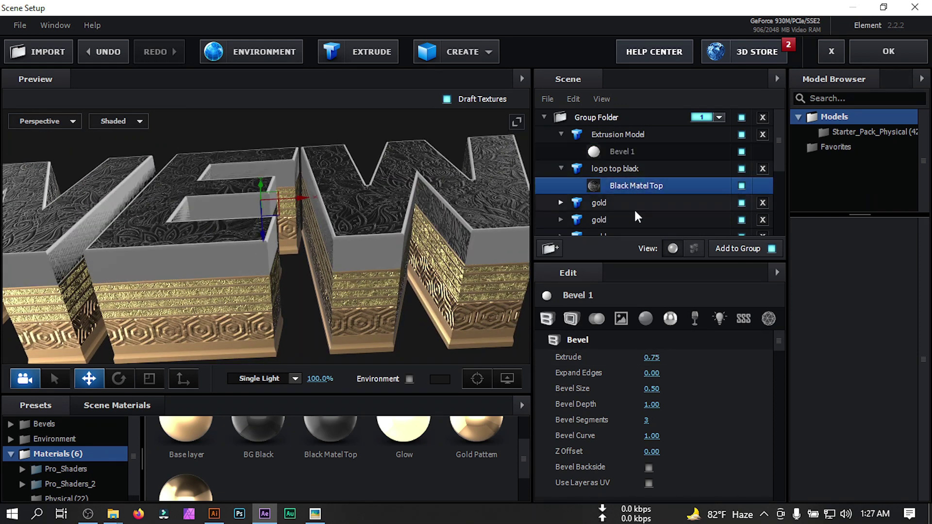
{"action": "left_click_drag", "start_coordinate": [654, 389], "coordinate": [651, 388]}
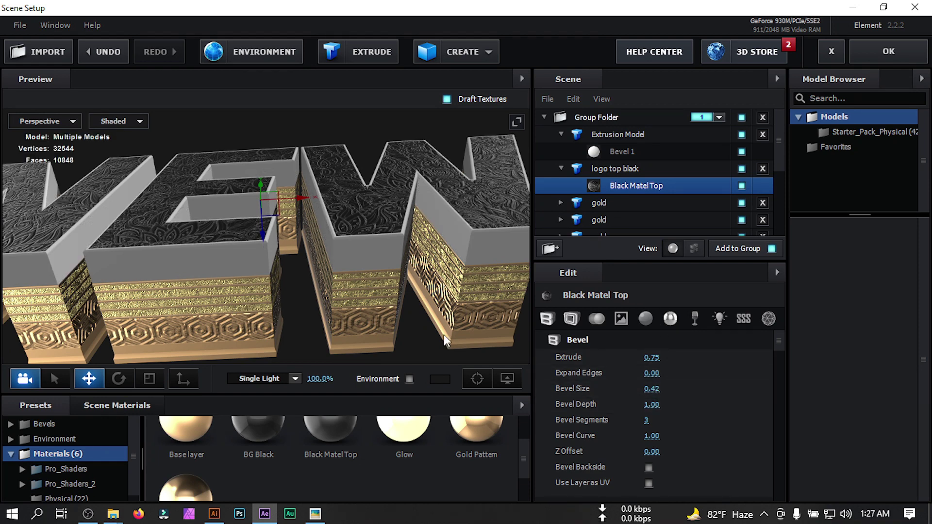
{"action": "left_click_drag", "start_coordinate": [444, 335], "coordinate": [408, 292]}
{"action": "left_click", "coordinate": [657, 391]}
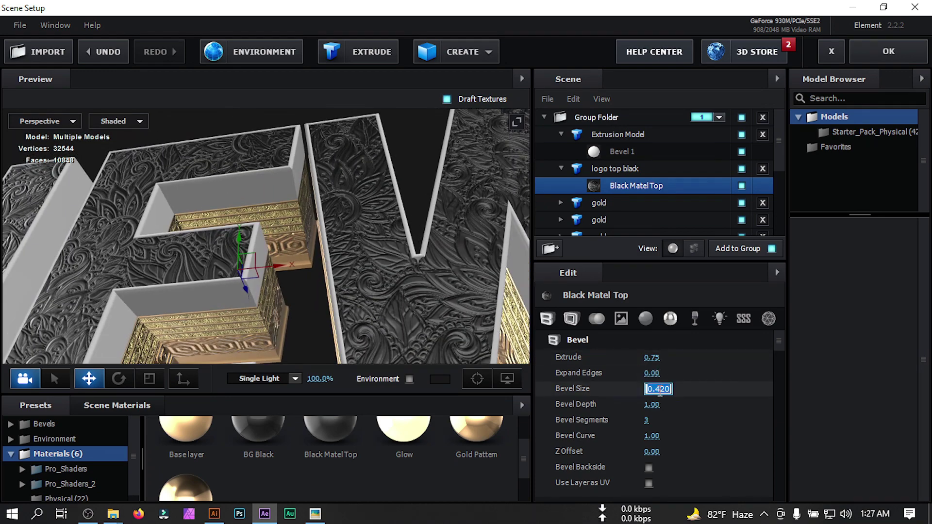
{"action": "type", "text": ".45"}
{"action": "key", "text": "Return"}
{"action": "left_click_drag", "start_coordinate": [480, 281], "coordinate": [429, 203]}
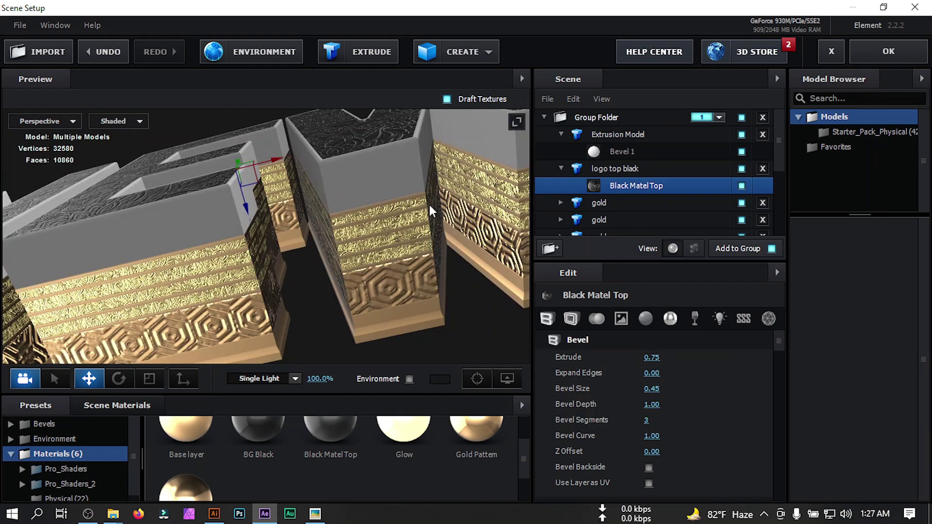
Step: Try the last material preset in the Materials folder on the front outline's Bevel 1
{"action": "left_click", "coordinate": [619, 151]}
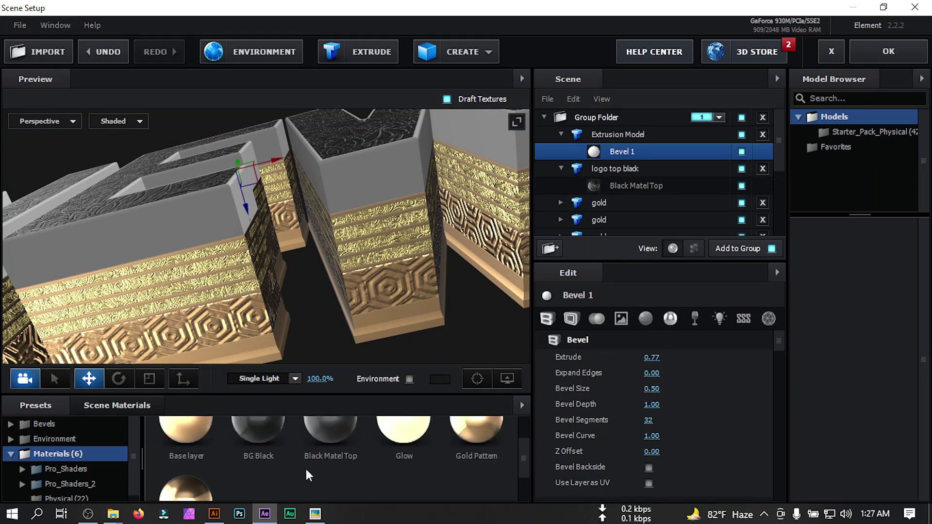
{"action": "scroll", "coordinate": [301, 469], "scroll_direction": "down", "scroll_amount": 1}
{"action": "left_click_drag", "start_coordinate": [193, 455], "coordinate": [623, 154]}
{"action": "scroll", "coordinate": [428, 230], "scroll_direction": "down", "scroll_amount": 3}
{"action": "left_click_drag", "start_coordinate": [373, 221], "coordinate": [385, 194]}
Step: Apply the Gold Pattern material preset to the front outline extrusion's bevel
{"action": "scroll", "coordinate": [456, 459], "scroll_direction": "up", "scroll_amount": 1}
{"action": "left_click_drag", "start_coordinate": [476, 463], "coordinate": [630, 151]}
{"action": "left_click_drag", "start_coordinate": [449, 199], "coordinate": [384, 269]}
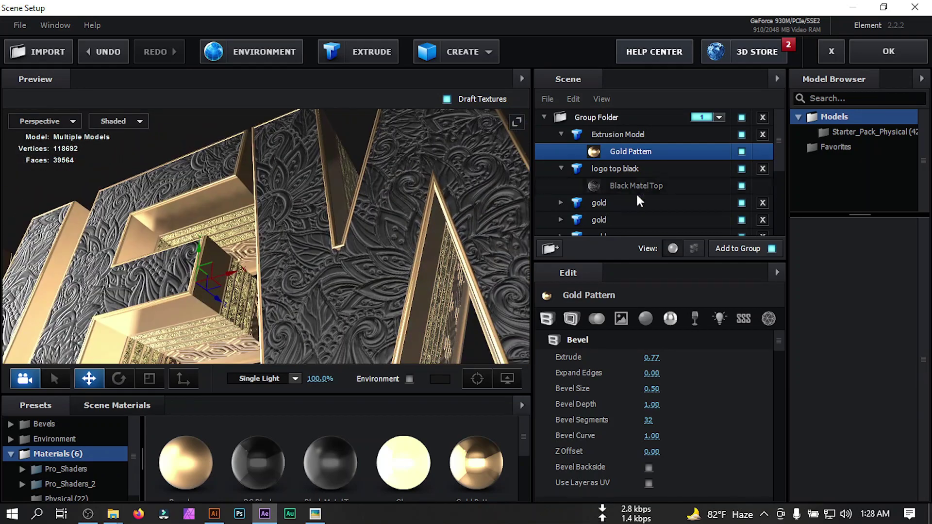
Step: Rename the gold outline extrusion logo top and collapse both top models in the scene list
{"action": "double_click", "coordinate": [617, 135]}
{"action": "type", "text": "logo top"}
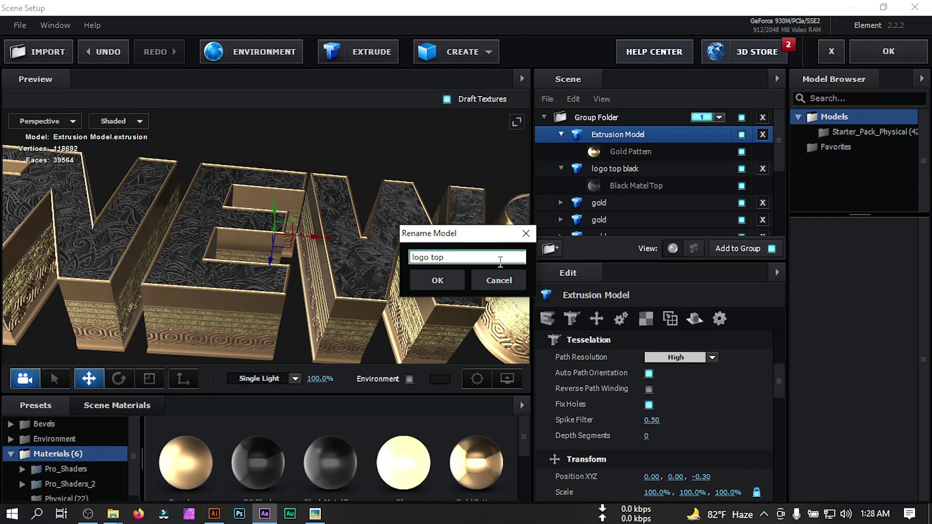
{"action": "left_click", "coordinate": [437, 281]}
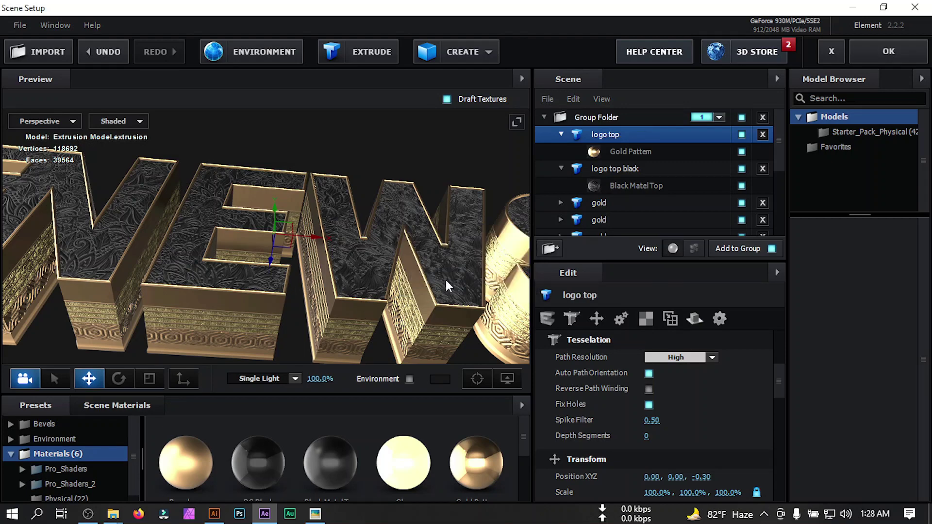
{"action": "left_click_drag", "start_coordinate": [442, 284], "coordinate": [407, 252]}
{"action": "left_click", "coordinate": [561, 135]}
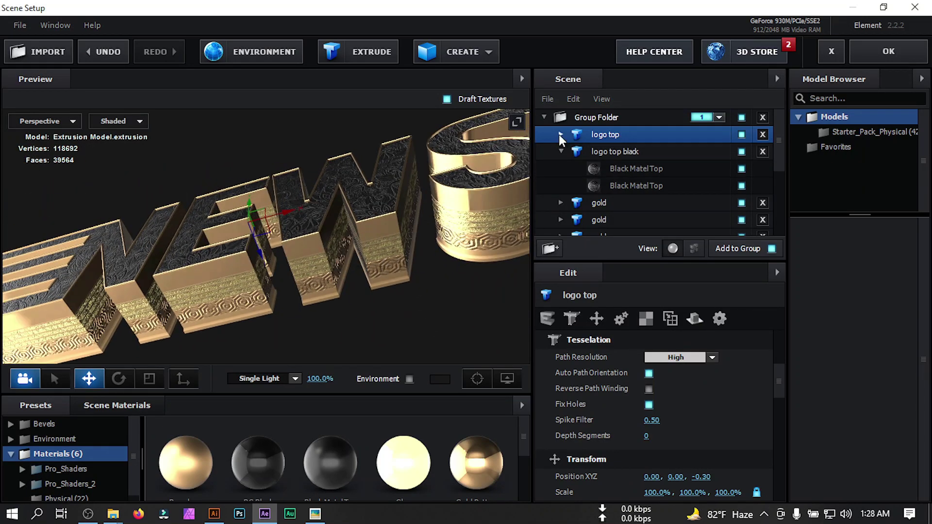
{"action": "left_click", "coordinate": [559, 152]}
Step: Create a plane model and set its X orientation to -90° so it stands parallel to the logo's face
{"action": "left_click", "coordinate": [474, 57]}
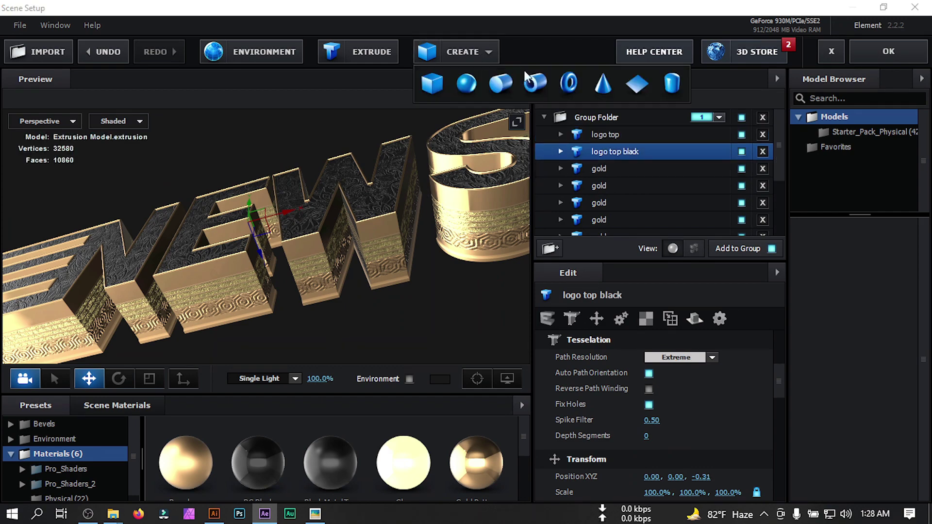
{"action": "left_click", "coordinate": [641, 81]}
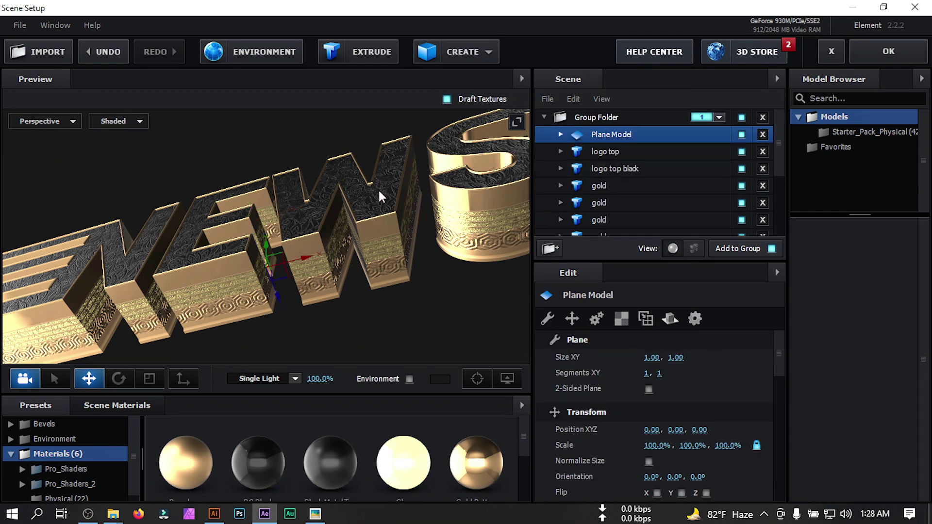
{"action": "left_click_drag", "start_coordinate": [381, 196], "coordinate": [438, 277]}
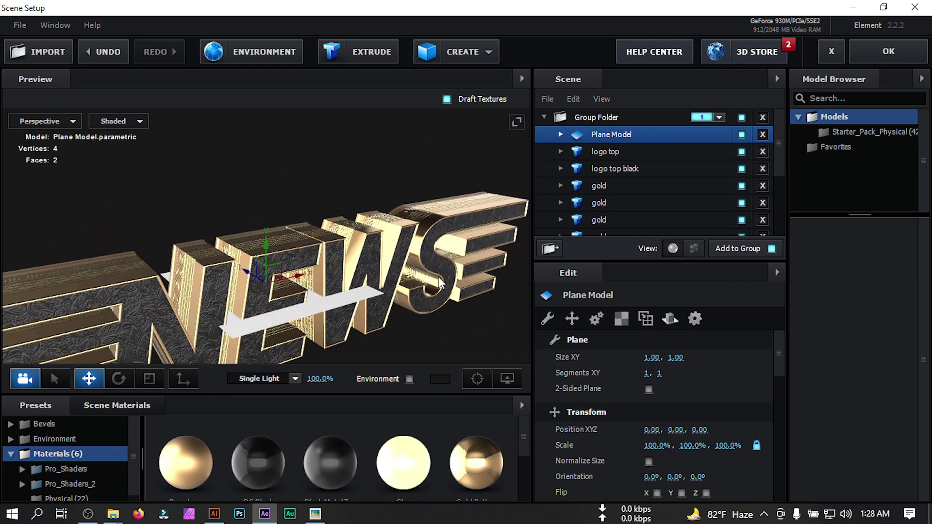
{"action": "left_click", "coordinate": [560, 134]}
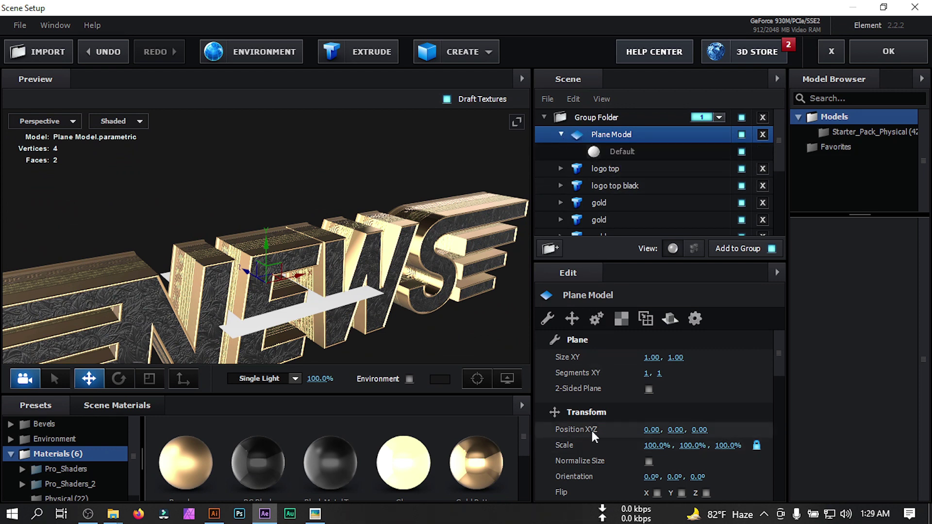
{"action": "left_click", "coordinate": [653, 477]}
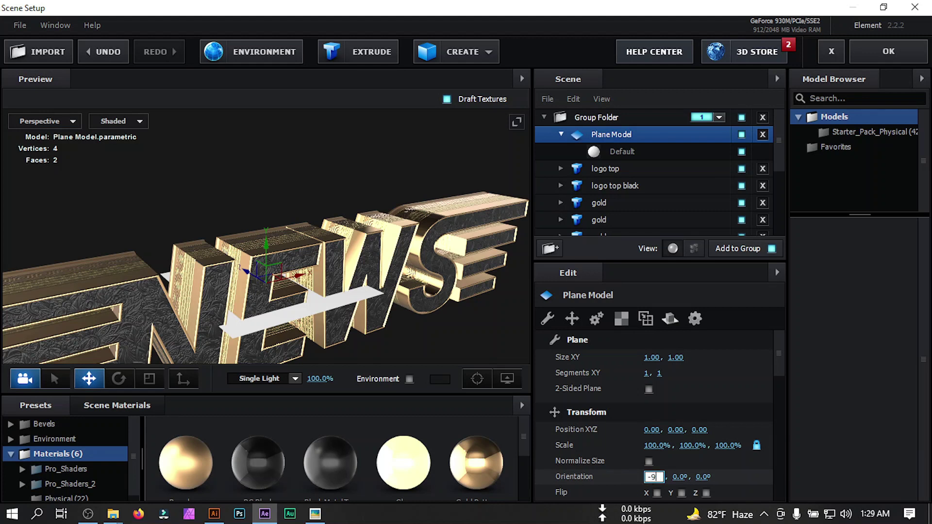
{"action": "type", "text": "-90"}
{"action": "key", "text": "Return"}
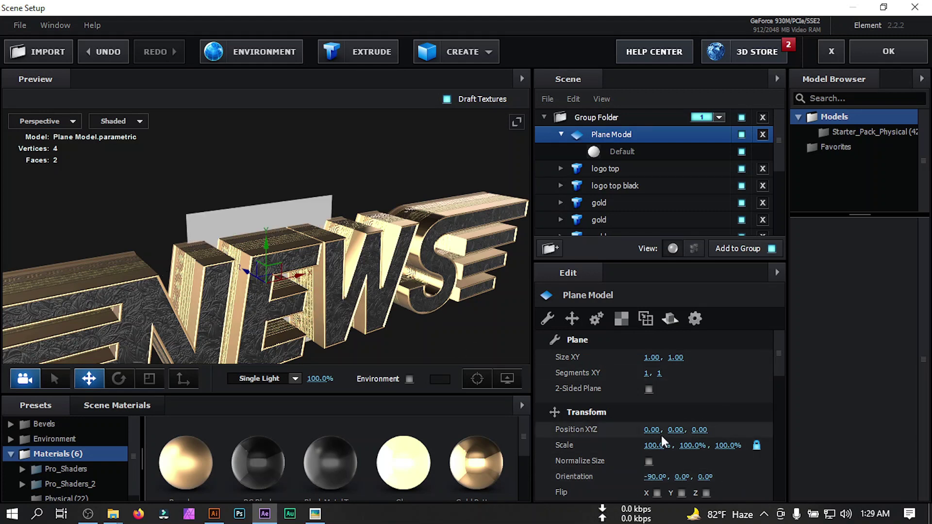
Step: Set the plane's Size XY to 85 by 85 and its Z position to 0.02, behind the logo
{"action": "left_click", "coordinate": [653, 358]}
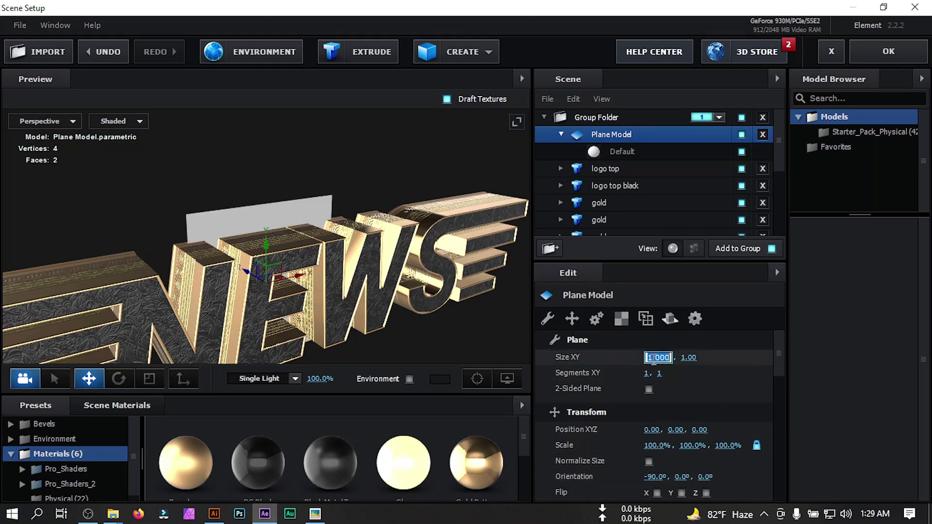
{"action": "type", "text": "3"}
{"action": "key", "text": "Return"}
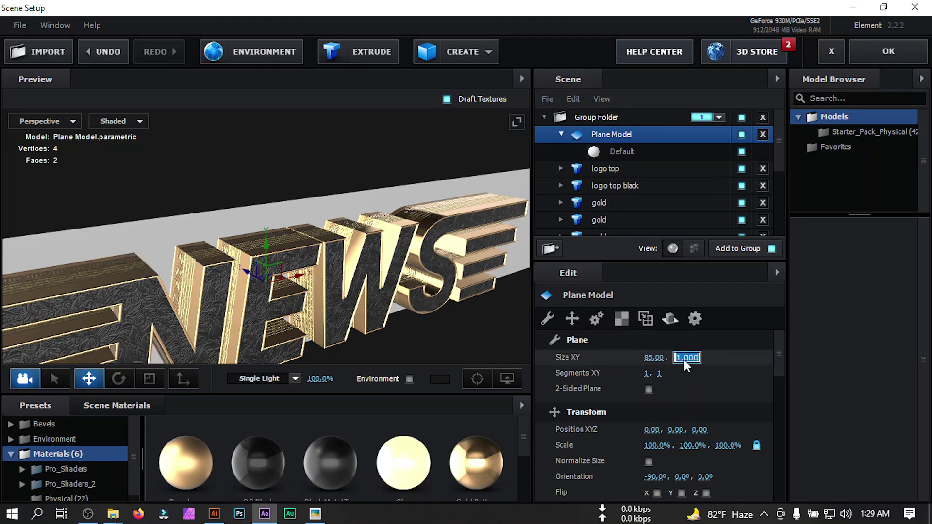
{"action": "type", "text": "85"}
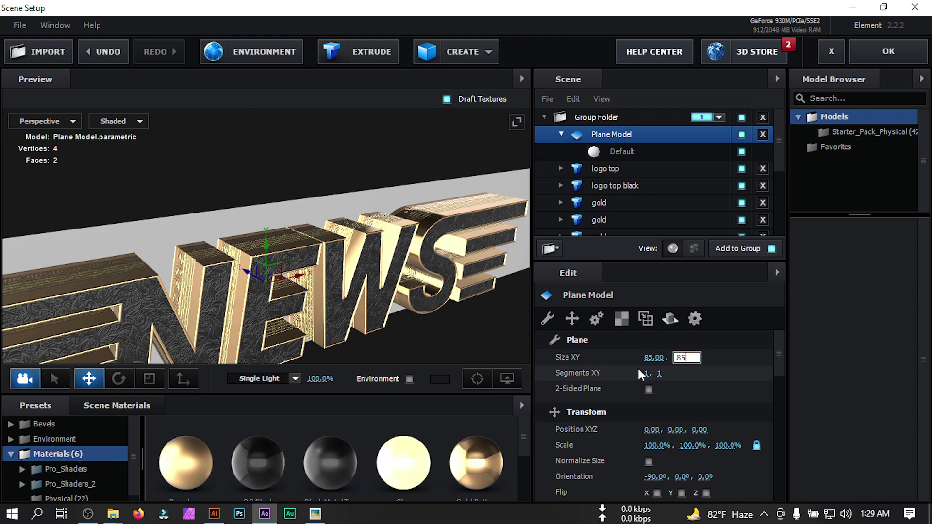
{"action": "key", "text": "Return"}
{"action": "left_click_drag", "start_coordinate": [430, 289], "coordinate": [410, 248]}
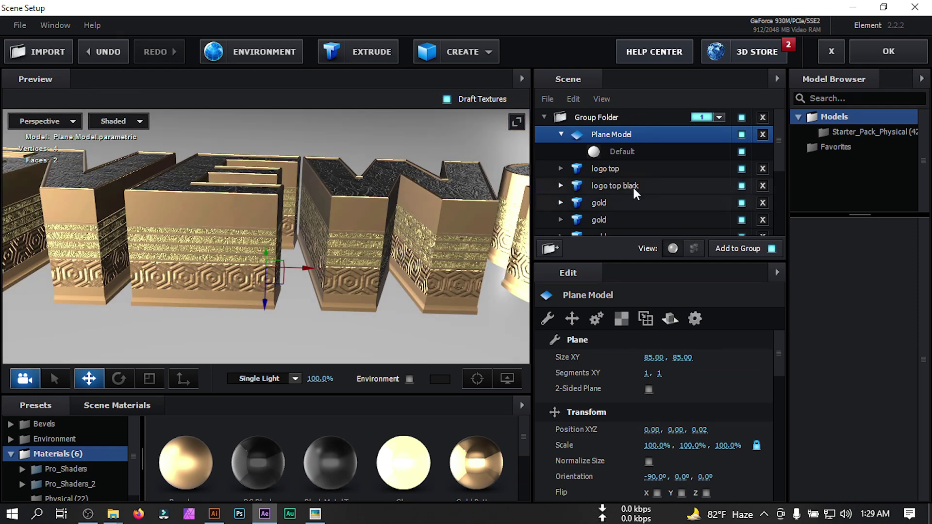
Step: Apply the BG Black material preset to the plane's Default material
{"action": "left_click", "coordinate": [638, 155]}
{"action": "scroll", "coordinate": [350, 439], "scroll_direction": "down", "scroll_amount": 2}
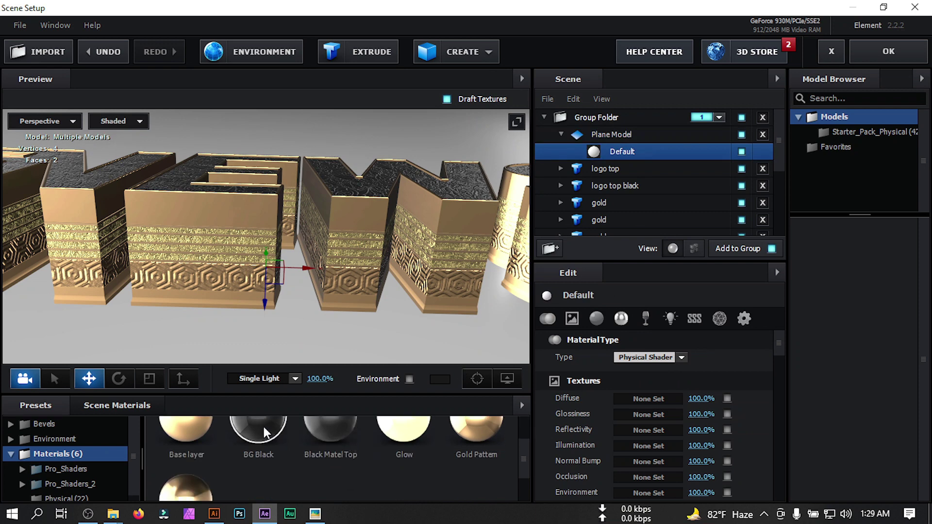
{"action": "left_click_drag", "start_coordinate": [263, 424], "coordinate": [621, 153]}
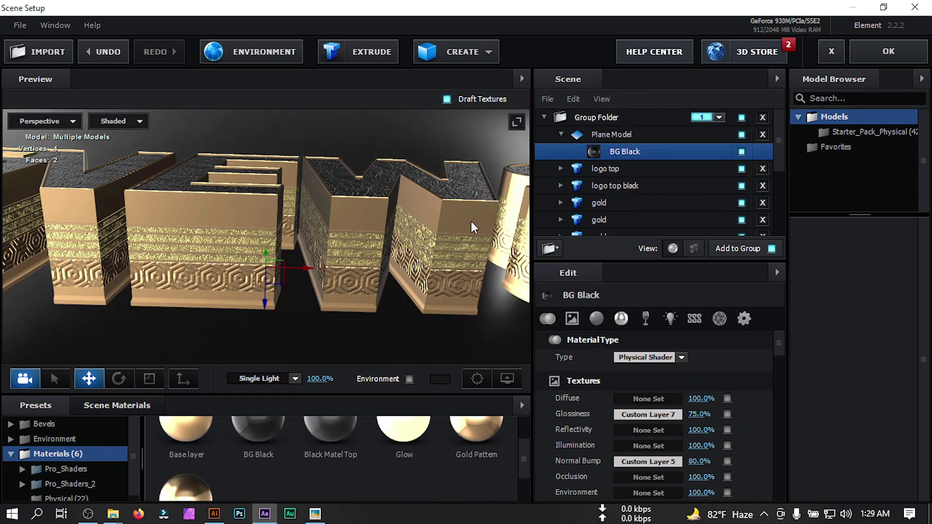
{"action": "left_click_drag", "start_coordinate": [470, 221], "coordinate": [460, 237]}
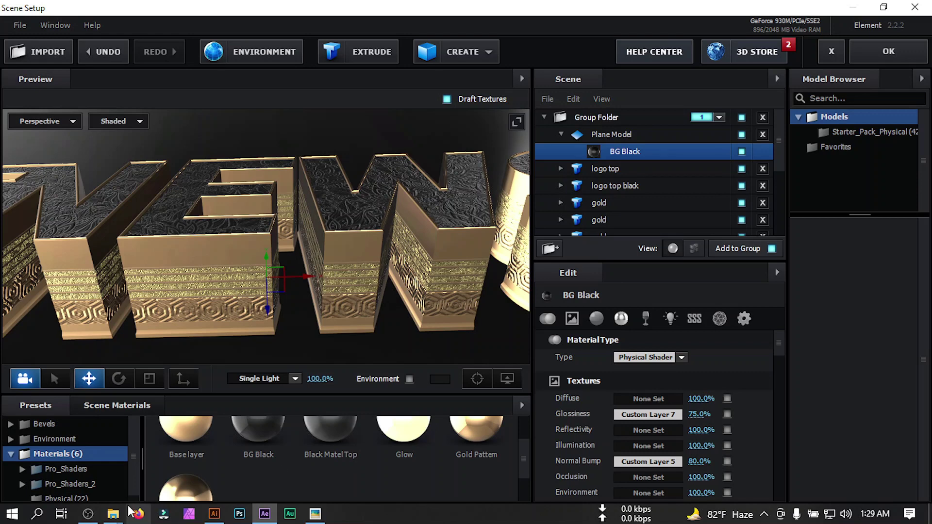
Step: Assign BG_Glossy_75.png from the Footages folder as the Normal Bump texture of BG Black
{"action": "mouse_move", "coordinate": [113, 514]}
{"action": "left_click", "coordinate": [115, 472]}
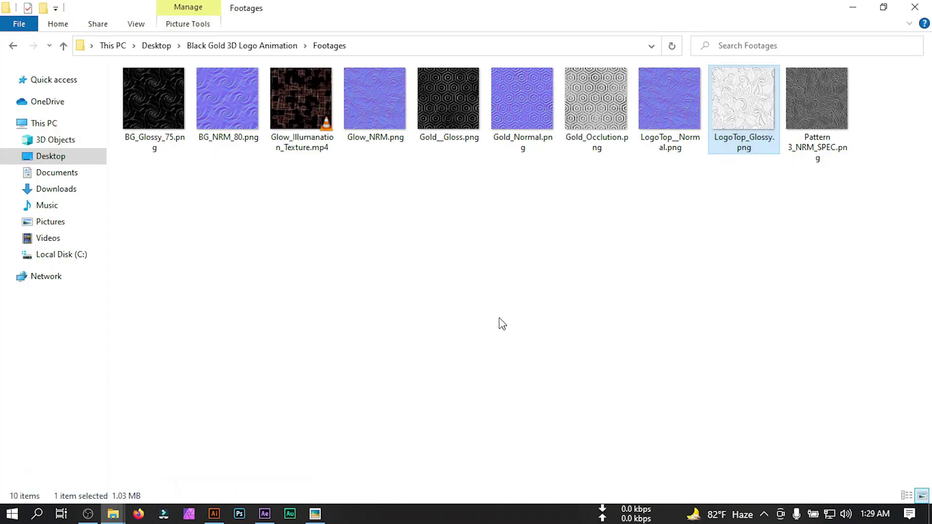
{"action": "left_click_drag", "start_coordinate": [155, 110], "coordinate": [642, 464]}
Step: Assign BG_Glossy_75.png from the Footages folder as the Glossiness texture of the BG Black material
{"action": "mouse_move", "coordinate": [117, 516]}
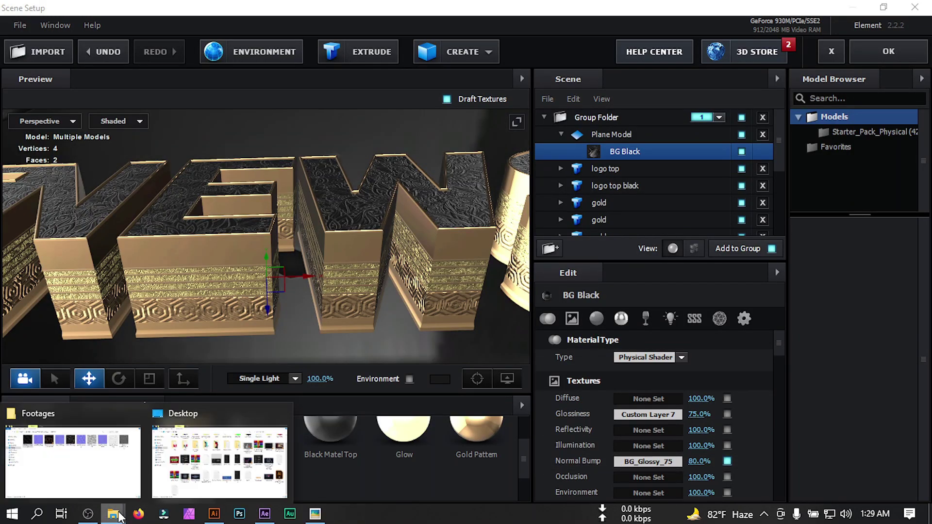
{"action": "left_click", "coordinate": [98, 467]}
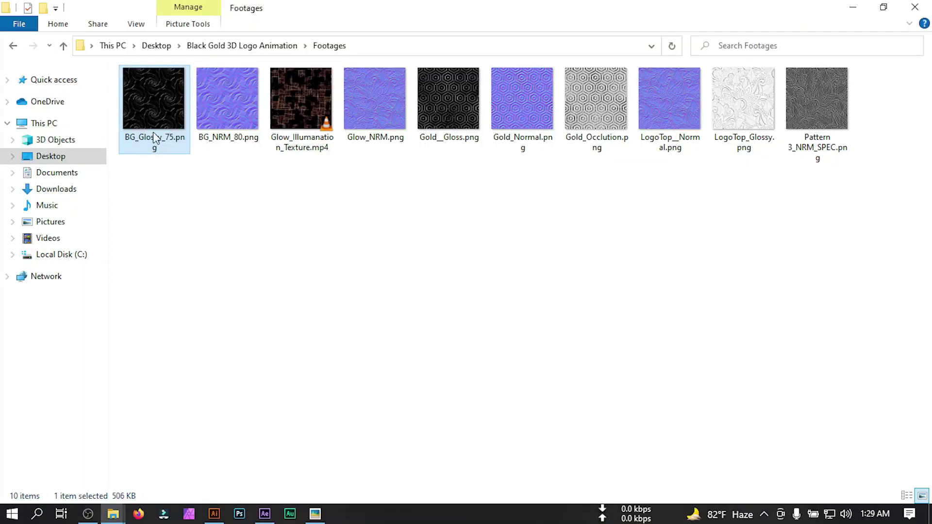
{"action": "left_click_drag", "start_coordinate": [154, 139], "coordinate": [636, 414]}
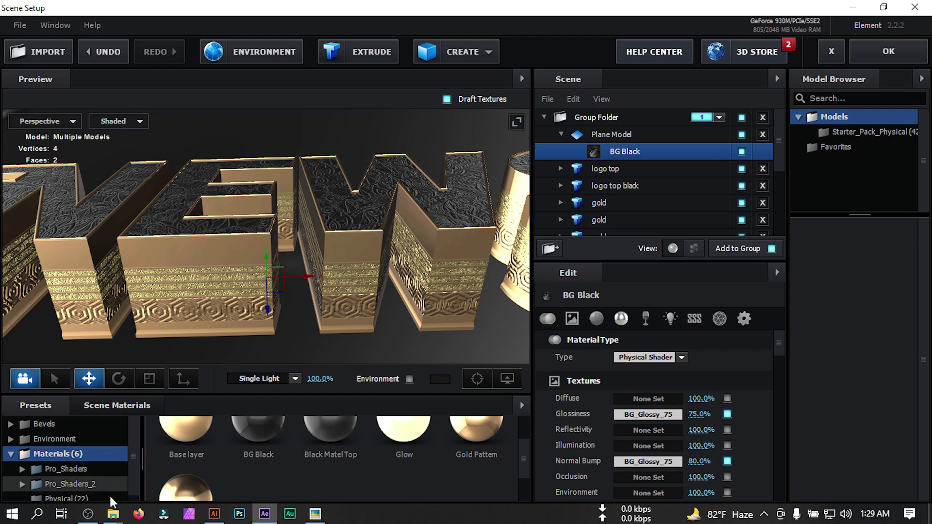
Step: Replace BG Black's Normal Bump texture with BG_NRM_80.png from the Footages folder
{"action": "mouse_move", "coordinate": [113, 514]}
{"action": "left_click", "coordinate": [130, 459]}
{"action": "left_click", "coordinate": [238, 107]}
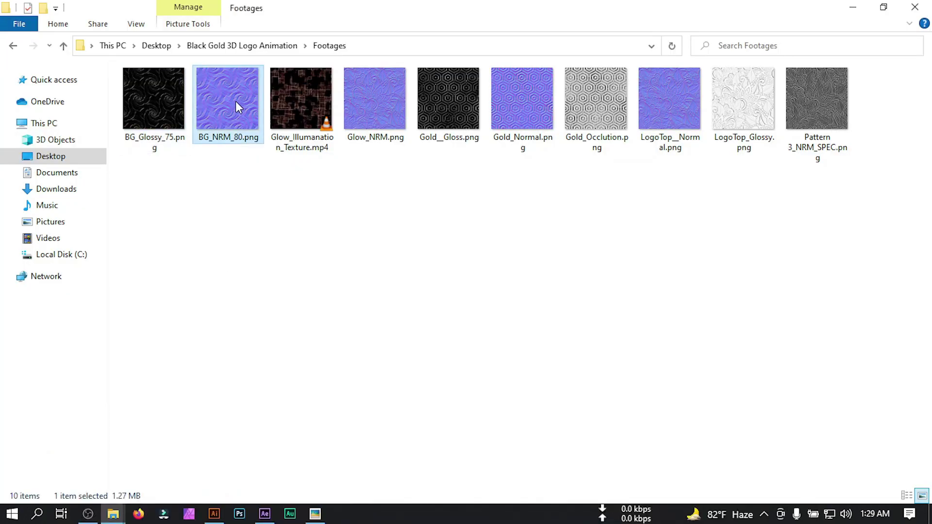
{"action": "left_click_drag", "start_coordinate": [238, 107], "coordinate": [640, 461]}
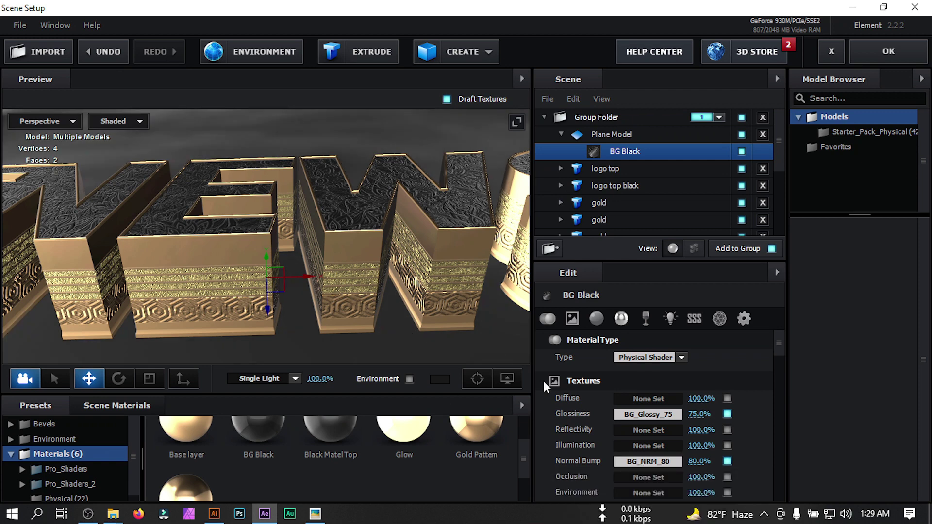
{"action": "scroll", "coordinate": [396, 232], "scroll_direction": "down", "scroll_amount": 5}
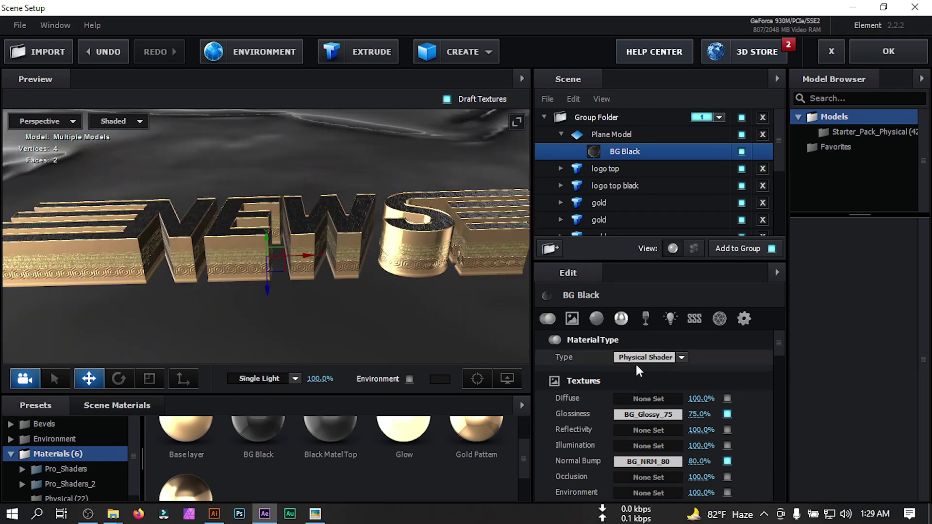
Step: Set the Plane Model's UV Repeat to 26 by 26 so the background texture tiles
{"action": "left_click", "coordinate": [608, 135]}
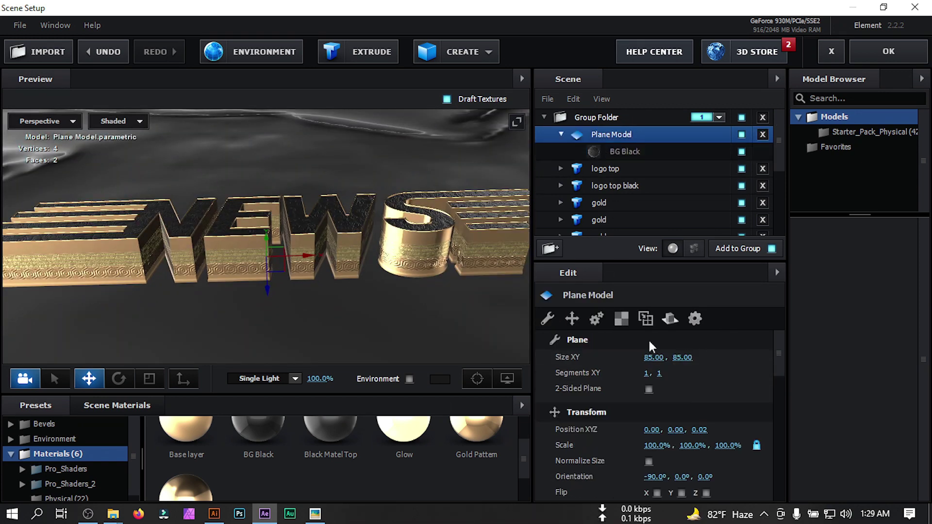
{"action": "scroll", "coordinate": [612, 414], "scroll_direction": "down", "scroll_amount": 5}
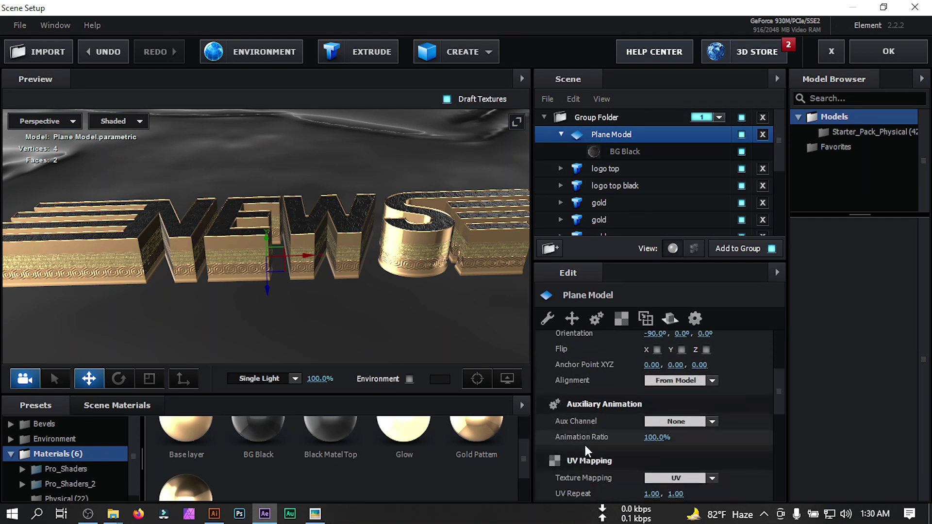
{"action": "scroll", "coordinate": [607, 444], "scroll_direction": "down", "scroll_amount": 1}
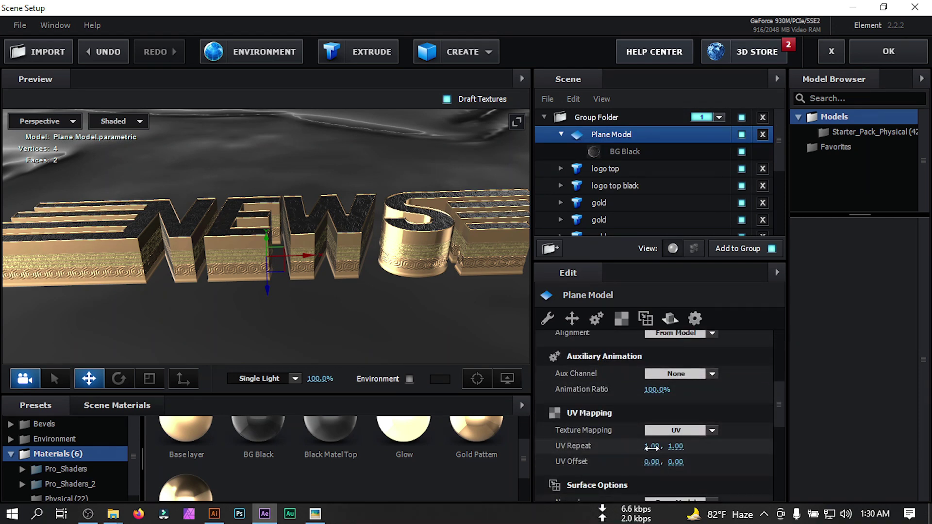
{"action": "left_click", "coordinate": [651, 447]}
{"action": "type", "text": "26"}
{"action": "key", "text": "Return"}
{"action": "type", "text": "26"}
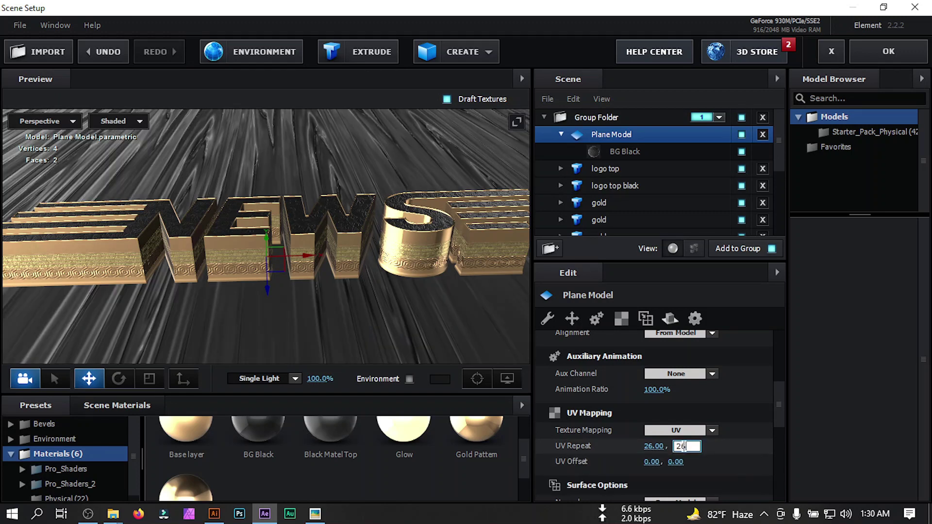
{"action": "key", "text": "Return"}
Step: Set the Gold Pattren extrusion's UV Repeat to 22 by 17
{"action": "scroll", "coordinate": [654, 185], "scroll_direction": "down", "scroll_amount": 5}
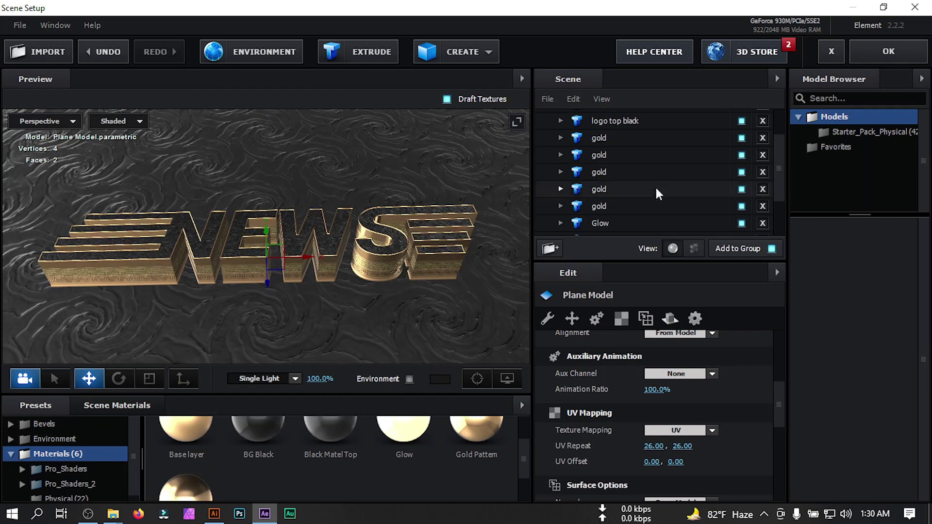
{"action": "left_click", "coordinate": [596, 179]}
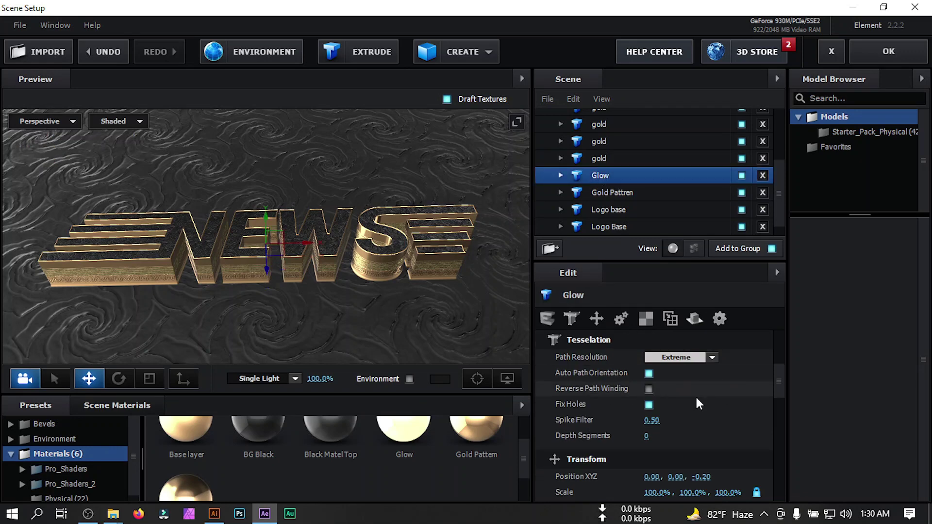
{"action": "scroll", "coordinate": [697, 404], "scroll_direction": "down", "scroll_amount": 10}
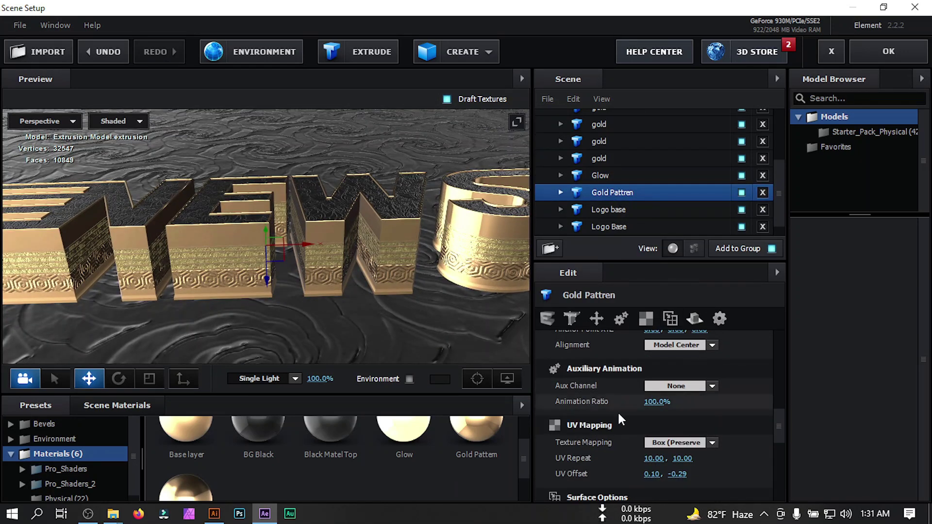
{"action": "left_click", "coordinate": [655, 458]}
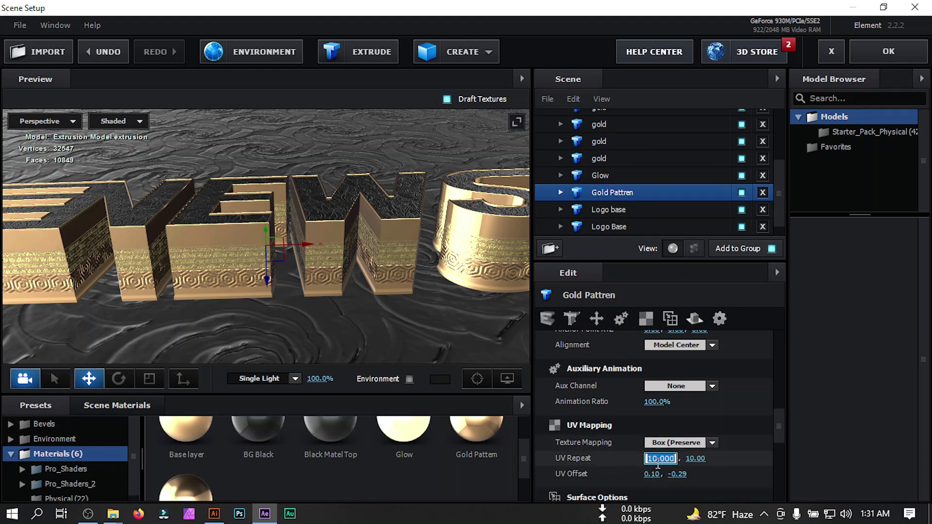
{"action": "type", "text": "22"}
{"action": "key", "text": "Return"}
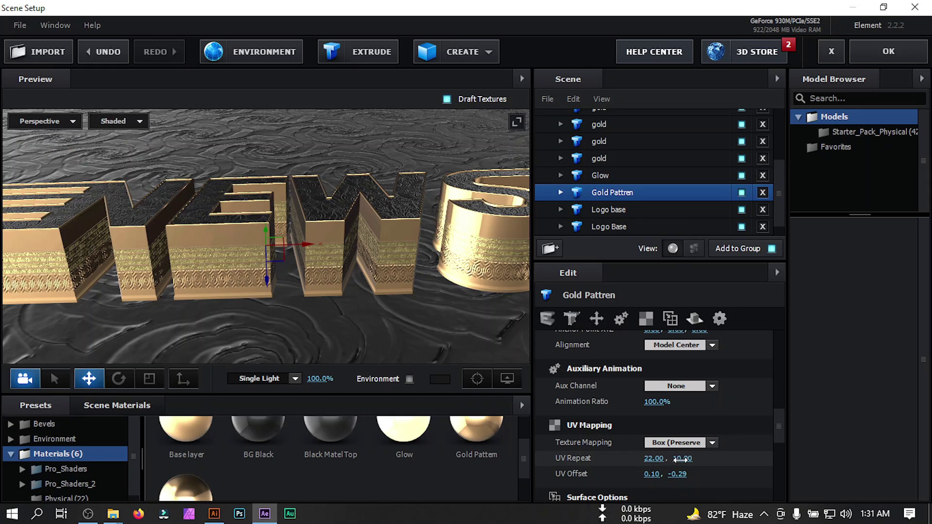
{"action": "left_click", "coordinate": [682, 459]}
{"action": "type", "text": "17"}
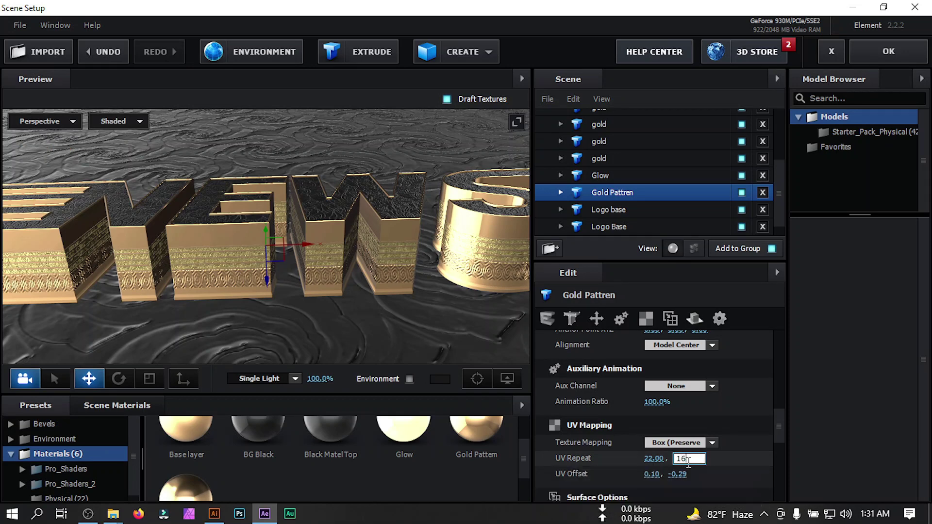
{"action": "key", "text": "Return"}
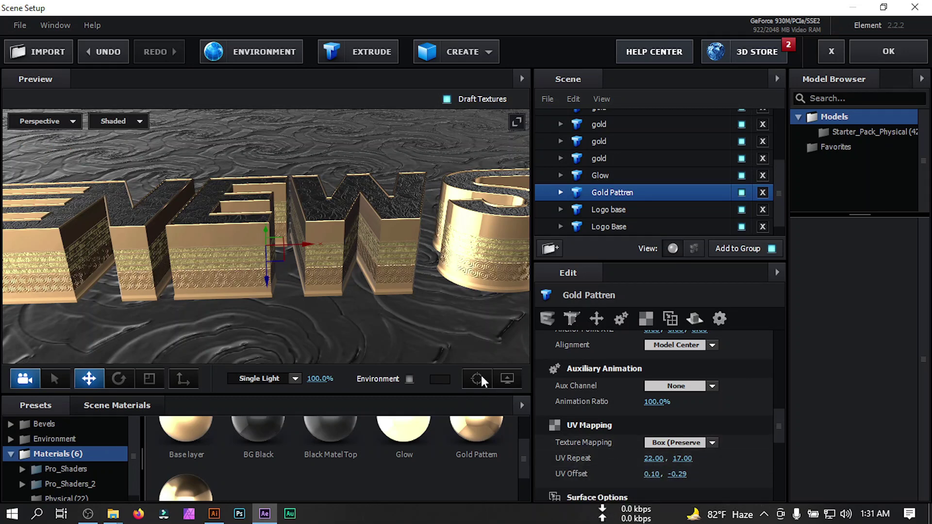
Step: Check the reference image gold uv.png on the Desktop and set the Gold Pattren extrusion's UV Offset to 0.00, 0.04
{"action": "scroll", "coordinate": [369, 313], "scroll_direction": "up", "scroll_amount": 5}
{"action": "scroll", "coordinate": [378, 313], "scroll_direction": "up", "scroll_amount": 4}
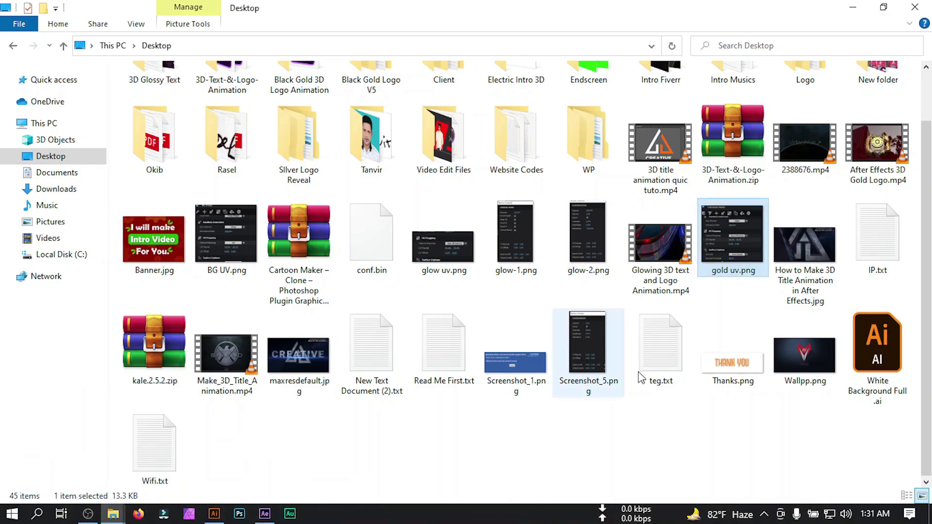
{"action": "double_click", "coordinate": [704, 251]}
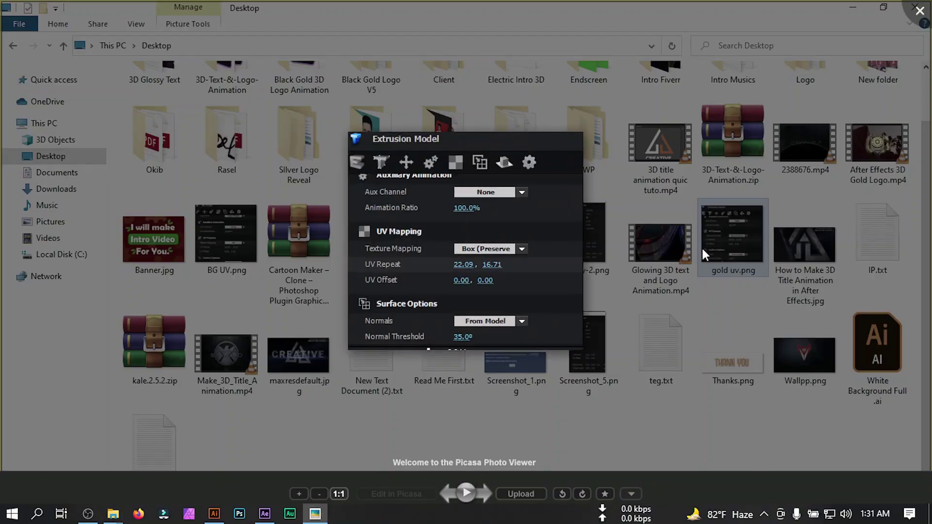
{"action": "left_click", "coordinate": [919, 10]}
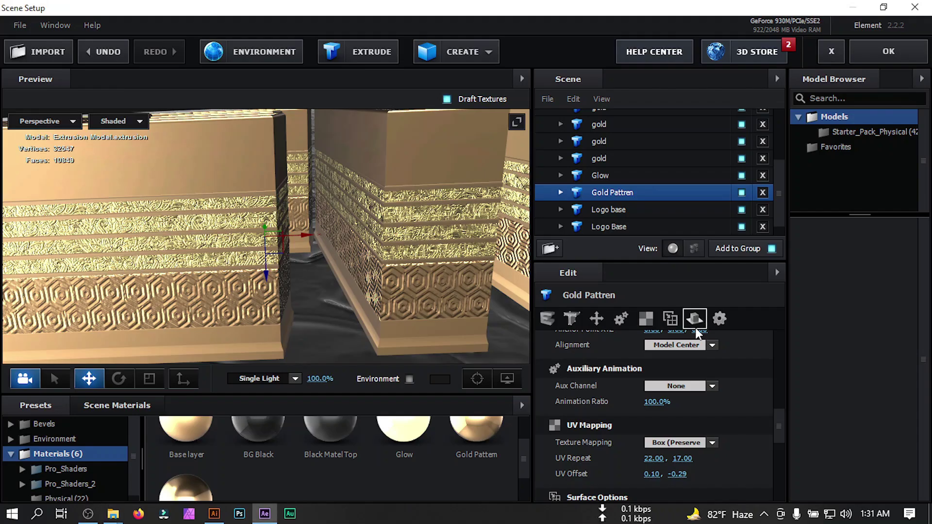
{"action": "left_click", "coordinate": [696, 474]}
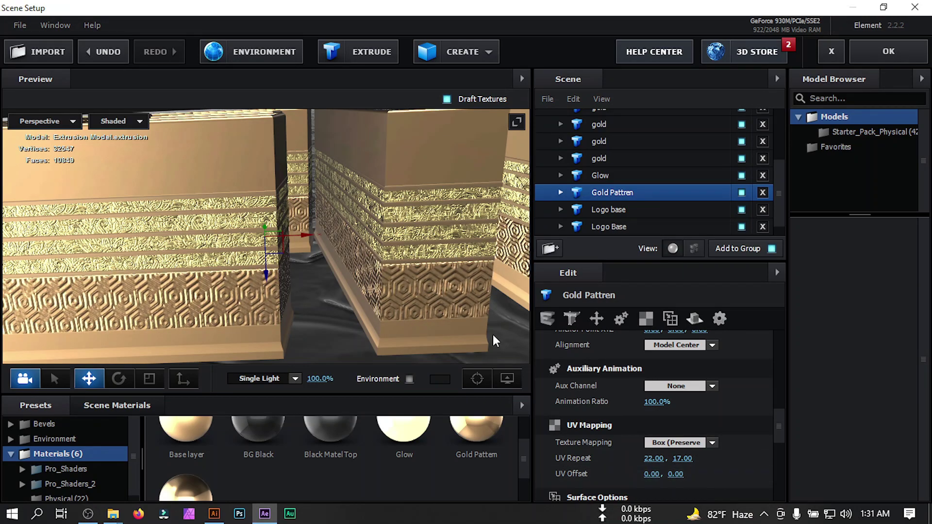
{"action": "left_click_drag", "start_coordinate": [492, 334], "coordinate": [407, 268]}
{"action": "left_click_drag", "start_coordinate": [683, 458], "coordinate": [693, 459]}
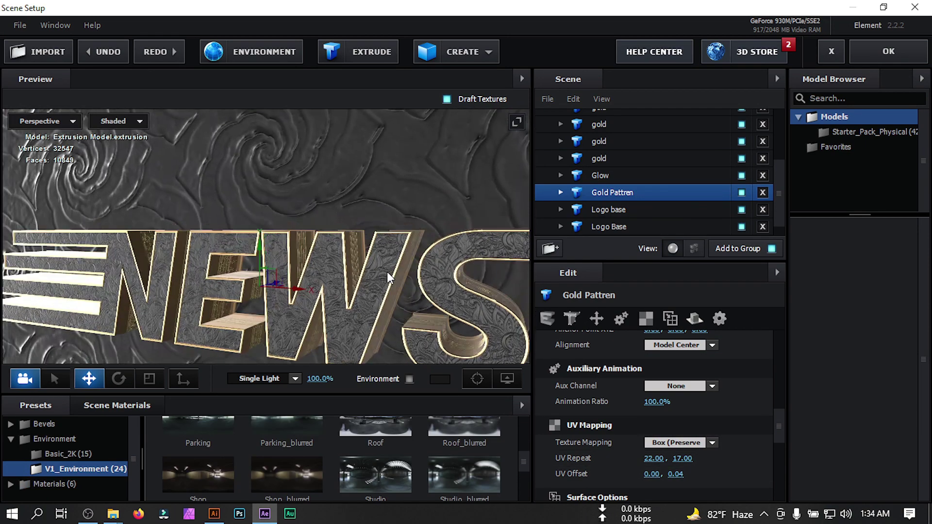
{"action": "left_click_drag", "start_coordinate": [386, 272], "coordinate": [350, 279]}
Step: Adjust the Basic_2K_03.jpg environment map, setting its gamma to 3.29 and contrast to 29%
{"action": "left_click", "coordinate": [258, 51]}
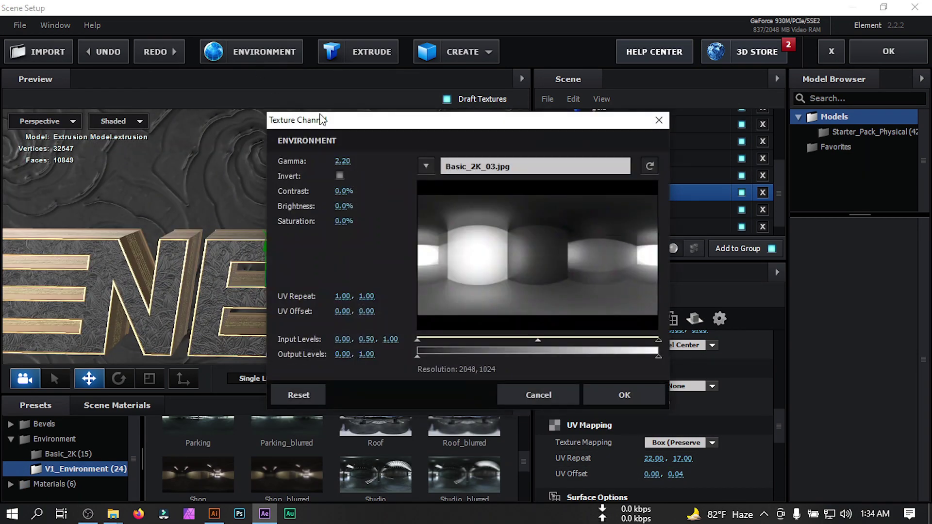
{"action": "left_click", "coordinate": [345, 161]}
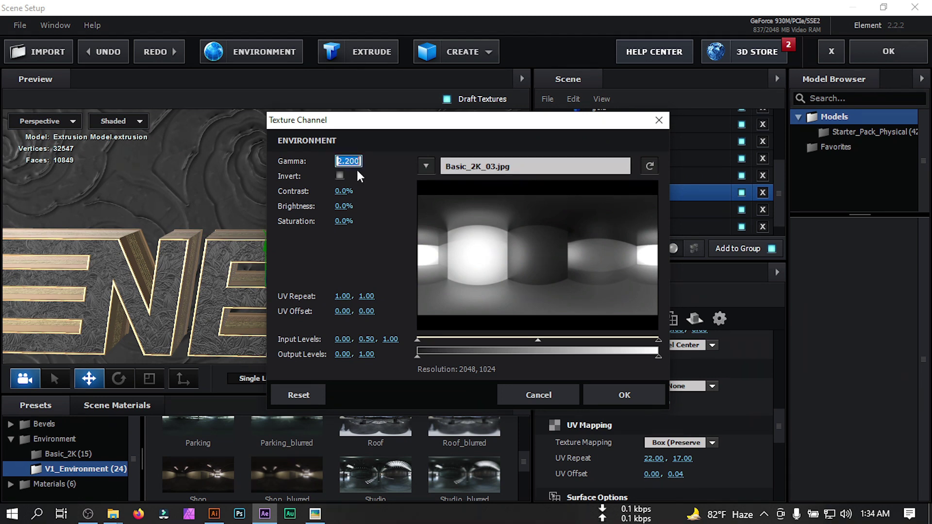
{"action": "type", "text": "3.29"}
{"action": "key", "text": "Return"}
{"action": "left_click", "coordinate": [344, 191]}
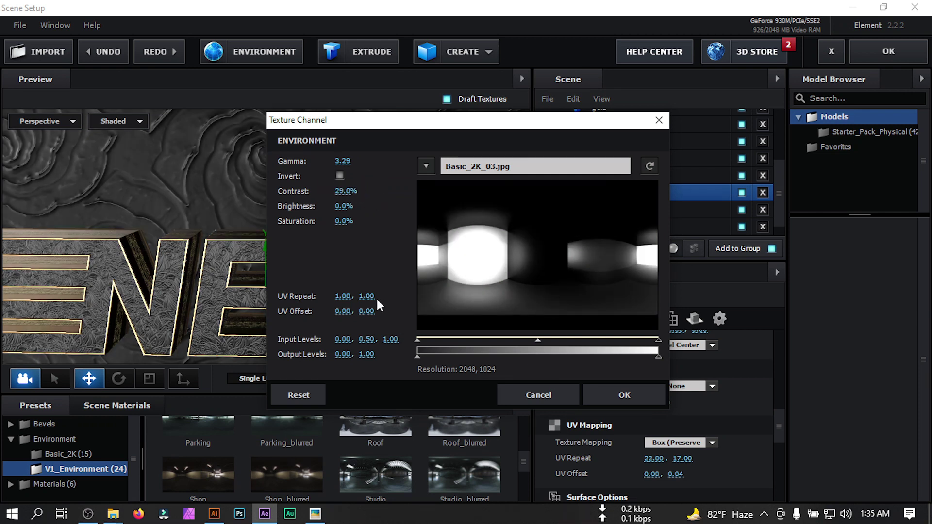
Step: Set the environment map's horizontal UV Repeat to 1.09, apply it, and accept the scene setup to return to the composition
{"action": "left_click", "coordinate": [339, 296]}
{"action": "key", "text": "Return"}
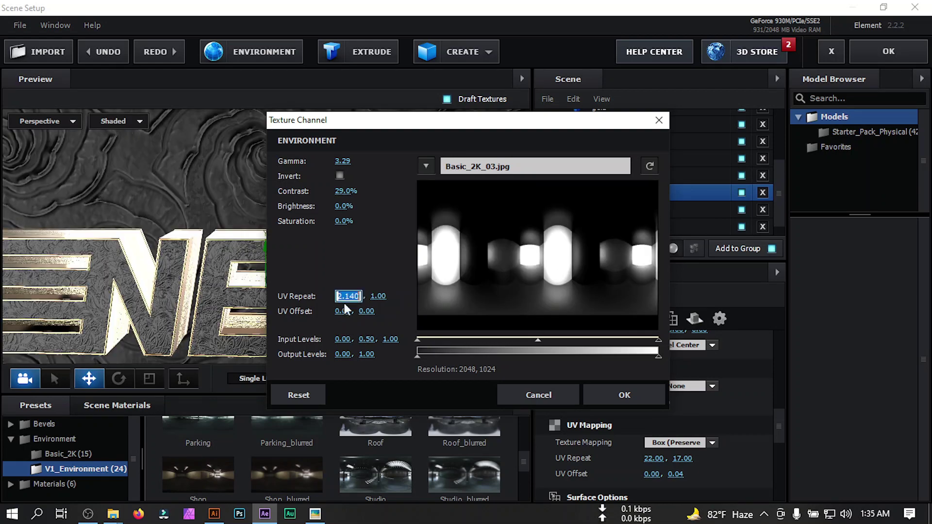
{"action": "type", "text": "1.09"}
{"action": "key", "text": "Return"}
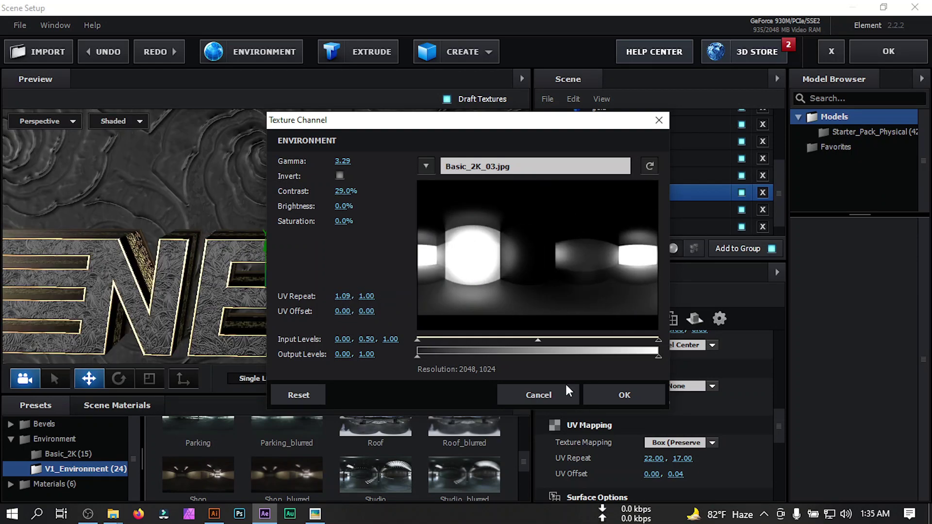
{"action": "left_click", "coordinate": [621, 395]}
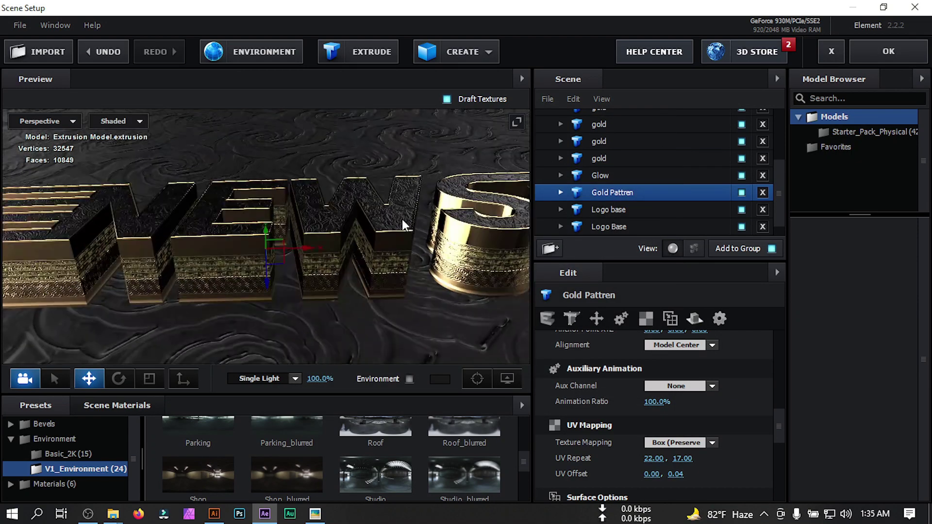
{"action": "left_click_drag", "start_coordinate": [402, 219], "coordinate": [504, 233]}
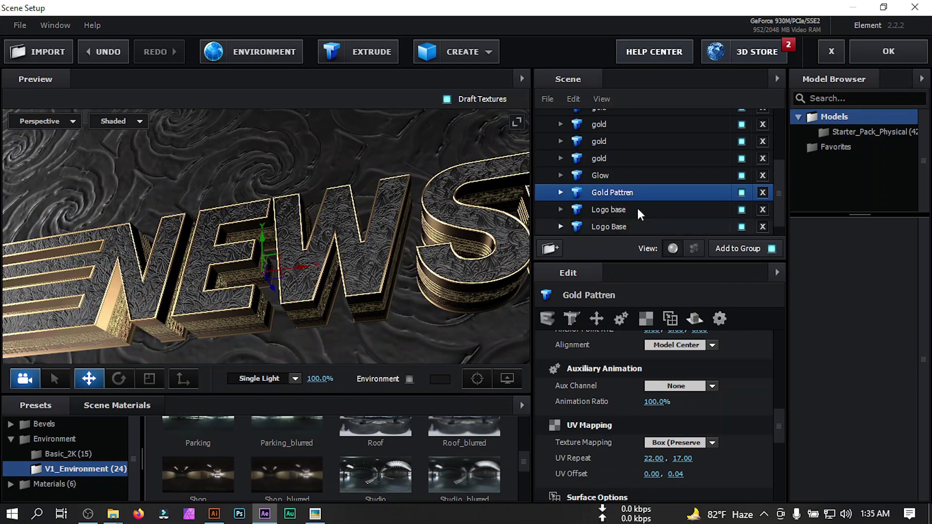
{"action": "left_click", "coordinate": [870, 49]}
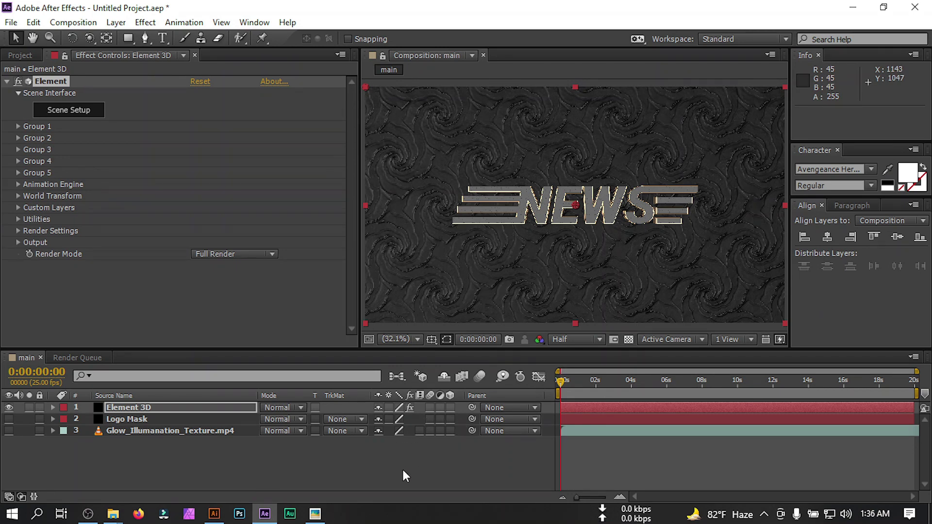
Step: Add a two-node camera with the 24mm preset to the main composition
{"action": "left_click", "coordinate": [147, 464]}
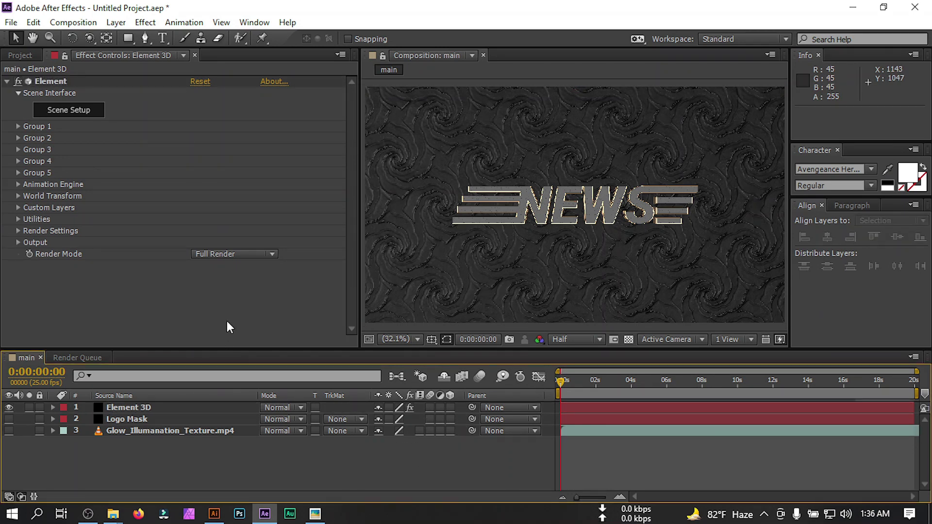
{"action": "right_click", "coordinate": [146, 464]}
{"action": "mouse_move", "coordinate": [222, 321]}
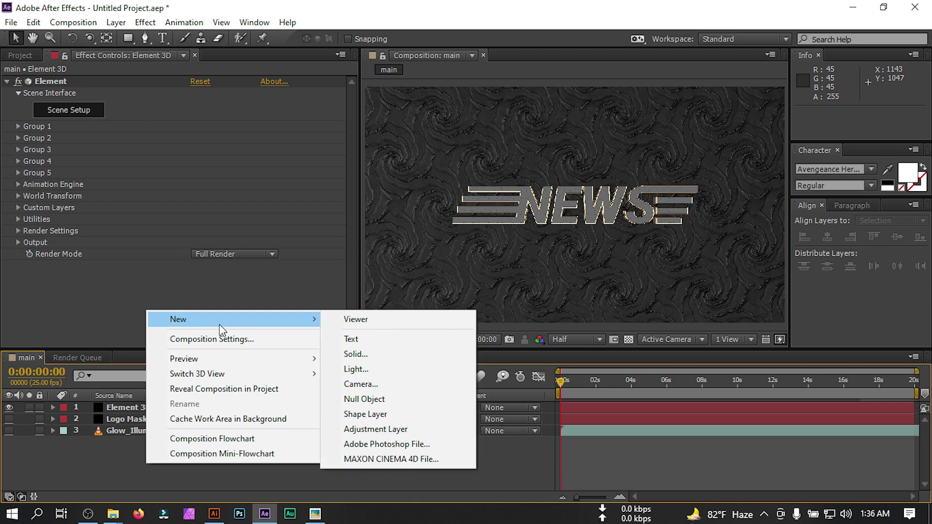
{"action": "left_click", "coordinate": [385, 383]}
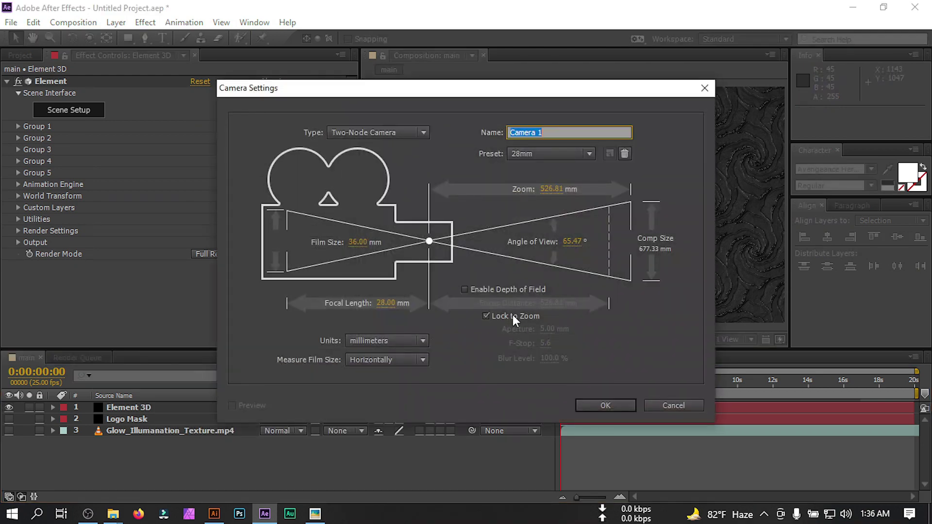
{"action": "left_click", "coordinate": [537, 154]}
{"action": "left_click", "coordinate": [519, 216]}
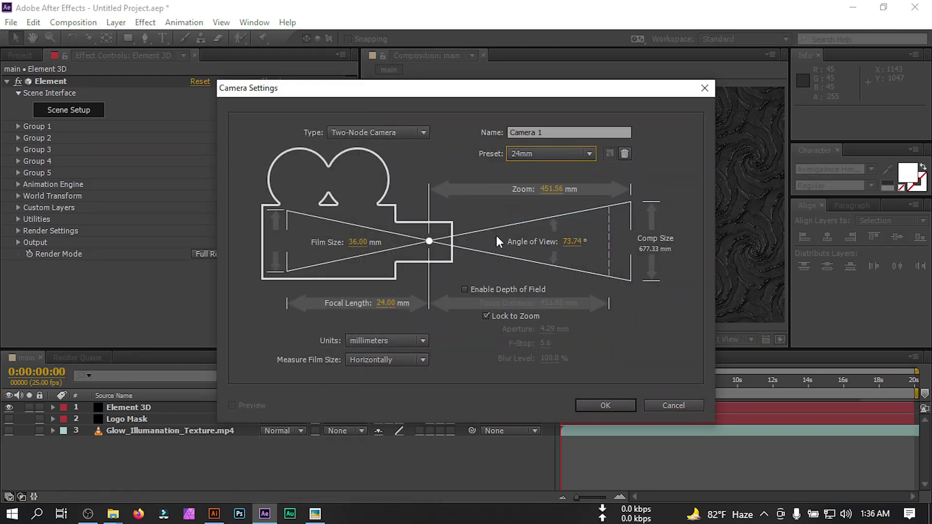
{"action": "left_click", "coordinate": [620, 408]}
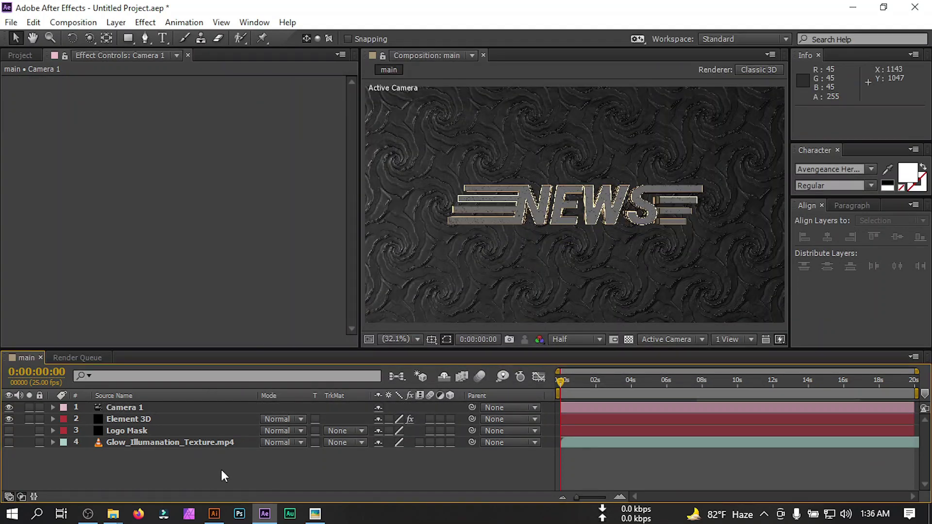
Step: Duplicate Camera 1, move the original beneath all other layers and hide it
{"action": "left_click", "coordinate": [118, 408]}
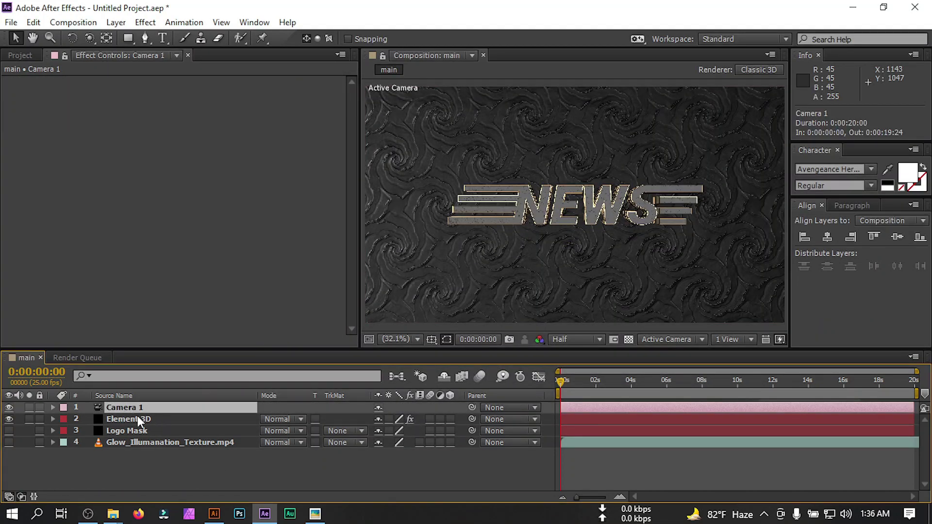
{"action": "key", "text": "ctrl+d"}
{"action": "left_click_drag", "start_coordinate": [126, 418], "coordinate": [134, 481]}
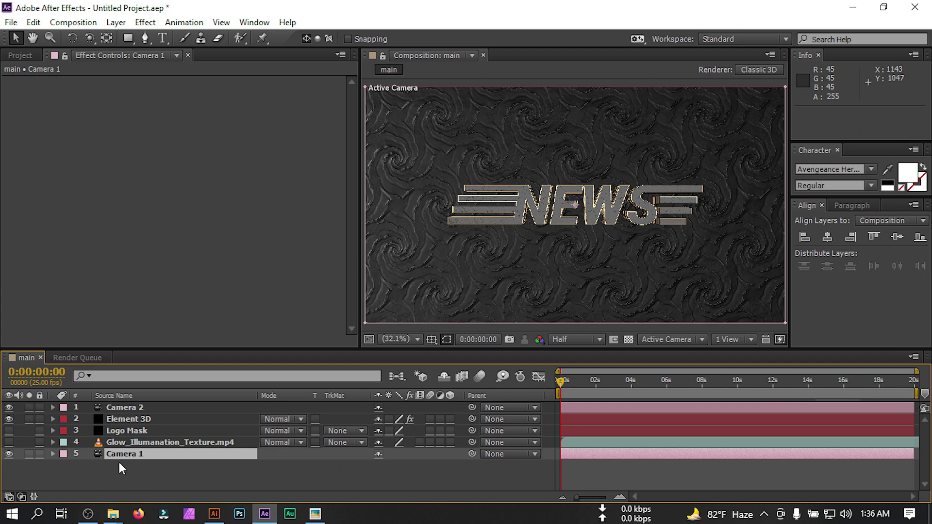
{"action": "left_click", "coordinate": [6, 455]}
Step: Orbit Camera 2 vertically to a tilted low-angle view of the whole logo, at position about 960, 1411, -938
{"action": "left_click", "coordinate": [120, 408]}
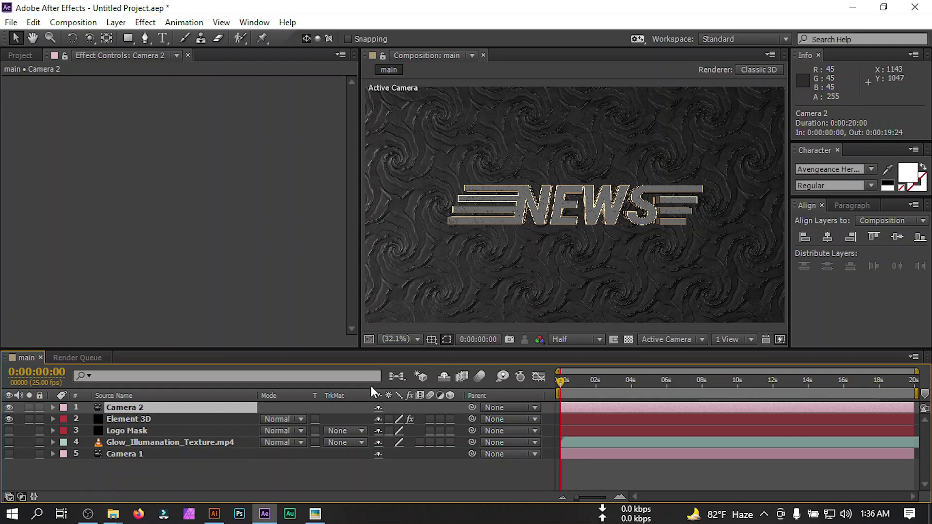
{"action": "left_click_drag", "start_coordinate": [90, 40], "coordinate": [161, 51]}
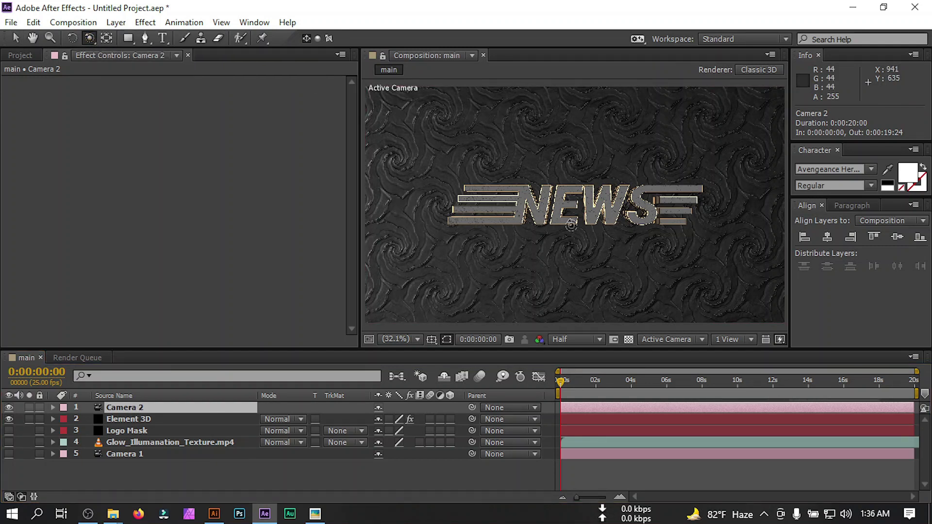
{"action": "left_click_drag", "start_coordinate": [572, 224], "coordinate": [591, 332]}
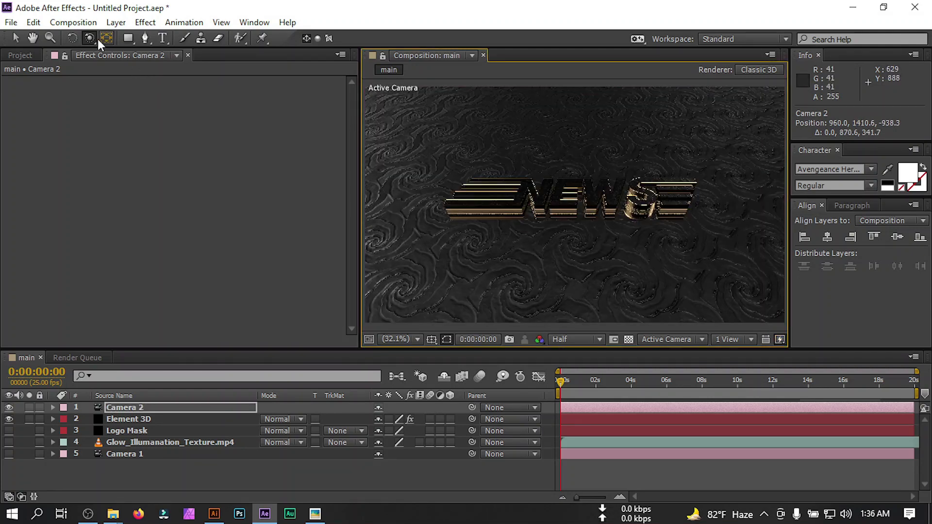
Step: Move Camera 2 into a close-up of the stripe ends at the logo's left side, at position about 447, 745, -199
{"action": "left_click_drag", "start_coordinate": [98, 39], "coordinate": [145, 78]}
{"action": "left_click_drag", "start_coordinate": [589, 170], "coordinate": [588, 92]}
{"action": "left_click_drag", "start_coordinate": [90, 38], "coordinate": [145, 54]}
{"action": "left_click_drag", "start_coordinate": [451, 245], "coordinate": [482, 249]}
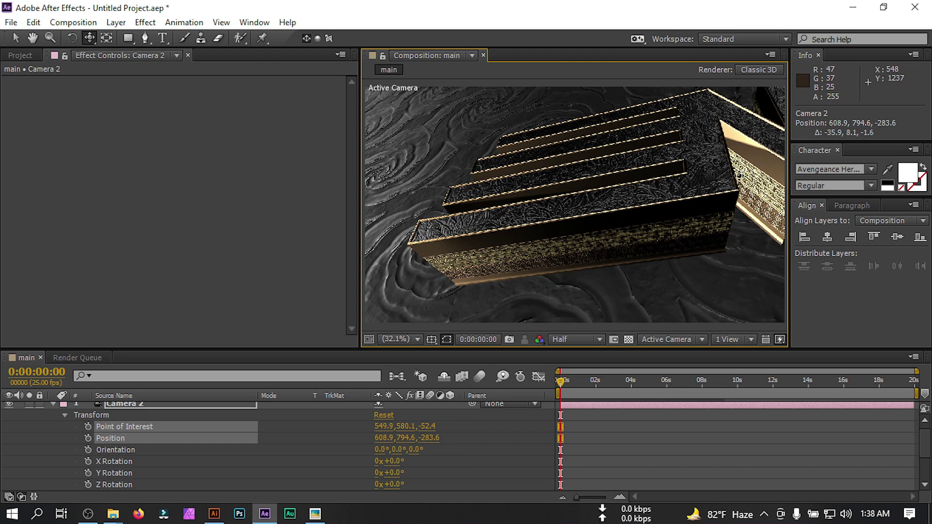
{"action": "left_click_drag", "start_coordinate": [590, 214], "coordinate": [753, 169]}
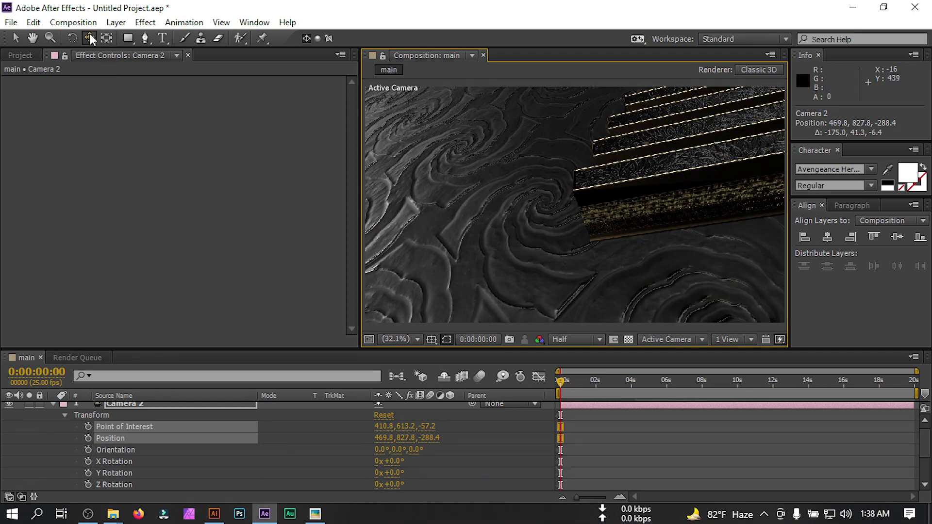
{"action": "left_click_drag", "start_coordinate": [89, 38], "coordinate": [145, 81]}
{"action": "left_click_drag", "start_coordinate": [634, 305], "coordinate": [643, 219]}
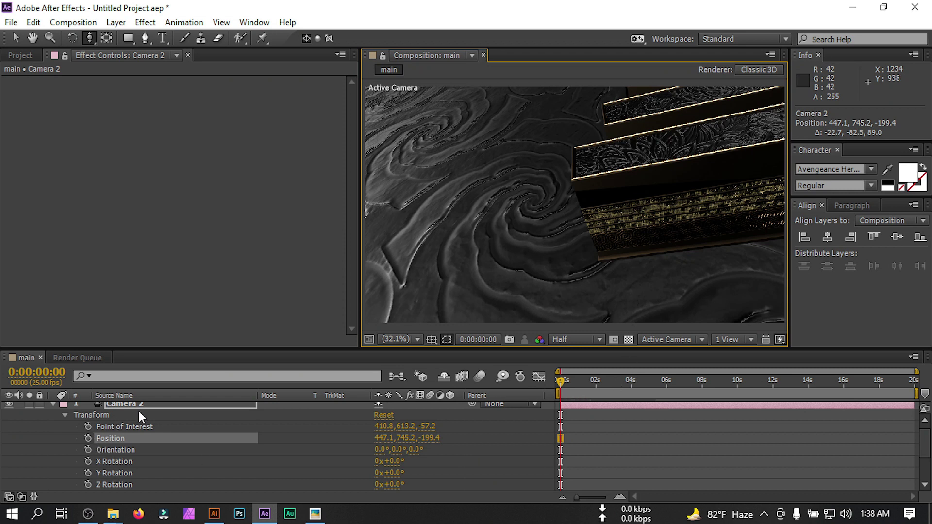
Step: Reveal Camera 2's Point of Interest and Position and keyframe both at 0:00:00:00
{"action": "left_click", "coordinate": [124, 404]}
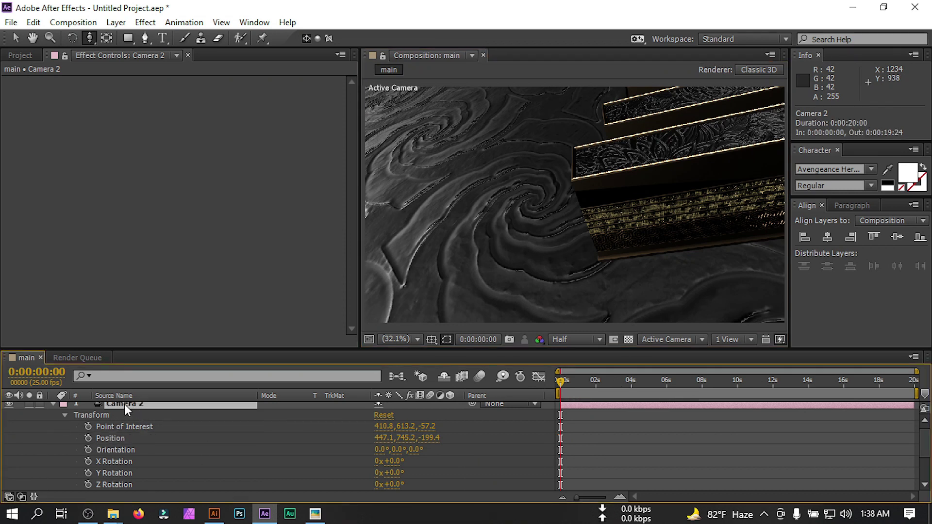
{"action": "key", "text": "p"}
{"action": "key", "text": "shift+a"}
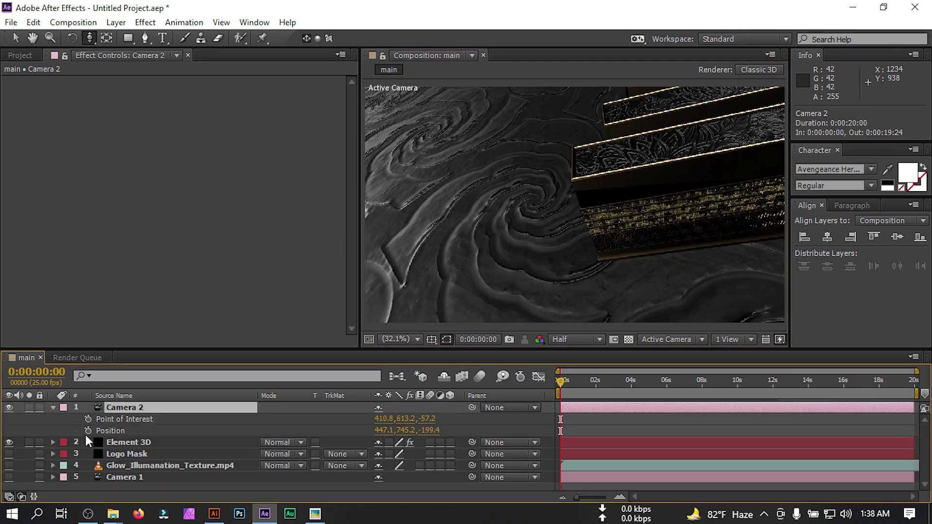
{"action": "left_click", "coordinate": [88, 419]}
{"action": "left_click", "coordinate": [88, 431]}
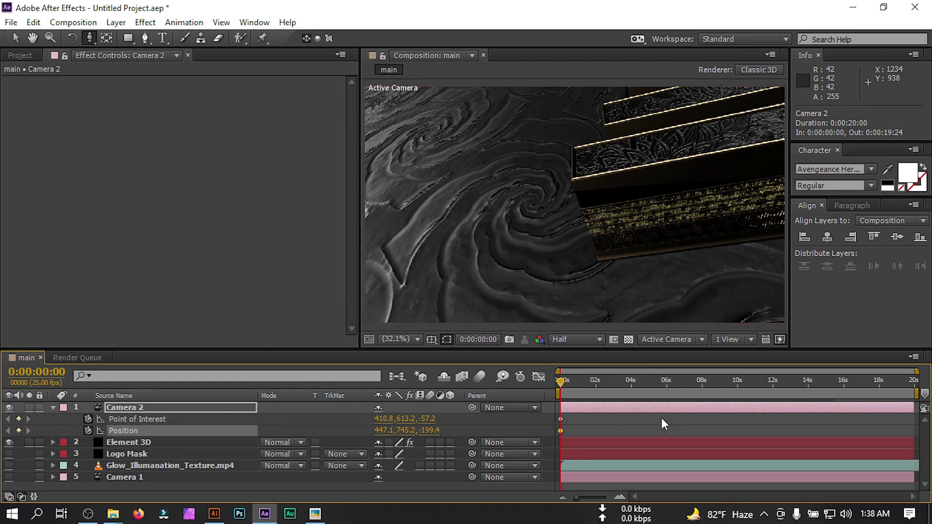
Step: At 0:00:05:05, track Camera 2 along the left stripes to the first letter, at position about 726, 713, -158
{"action": "left_click", "coordinate": [652, 390]}
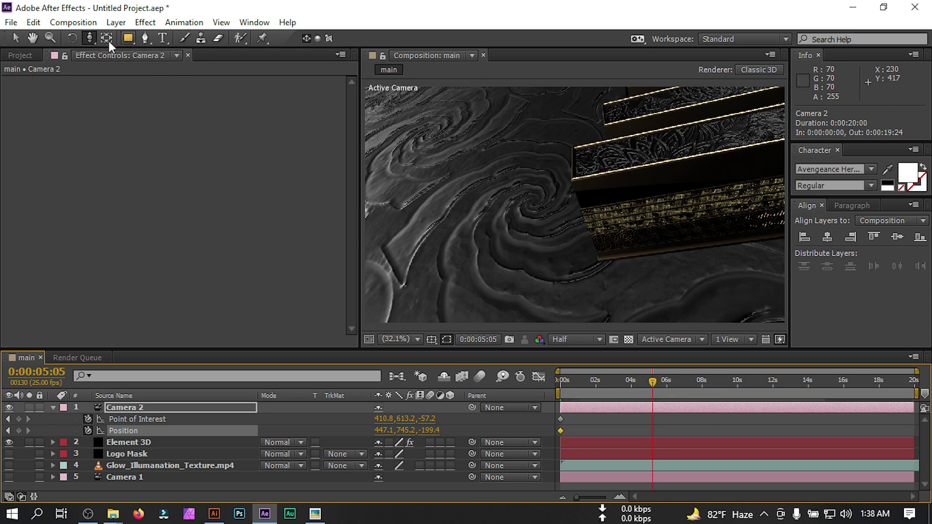
{"action": "left_click", "coordinate": [91, 39]}
{"action": "left_click", "coordinate": [144, 69]}
{"action": "left_click_drag", "start_coordinate": [638, 184], "coordinate": [631, 248]}
{"action": "left_click_drag", "start_coordinate": [597, 383], "coordinate": [652, 387]}
Step: Split Camera 2 at 0:00:05:05 and delete all Point of Interest and Position keyframes from the new Camera 3
{"action": "left_click", "coordinate": [115, 410]}
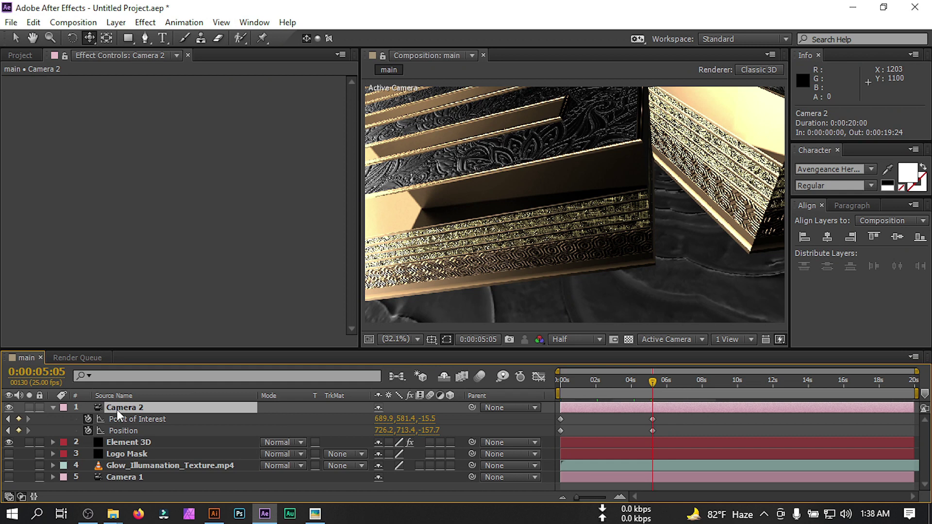
{"action": "key", "text": "ctrl+shift+d"}
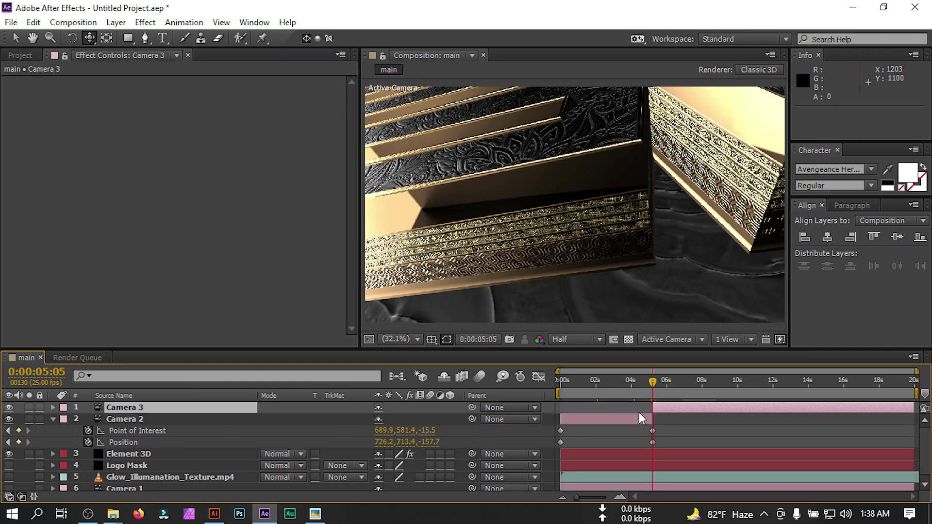
{"action": "key", "text": "u"}
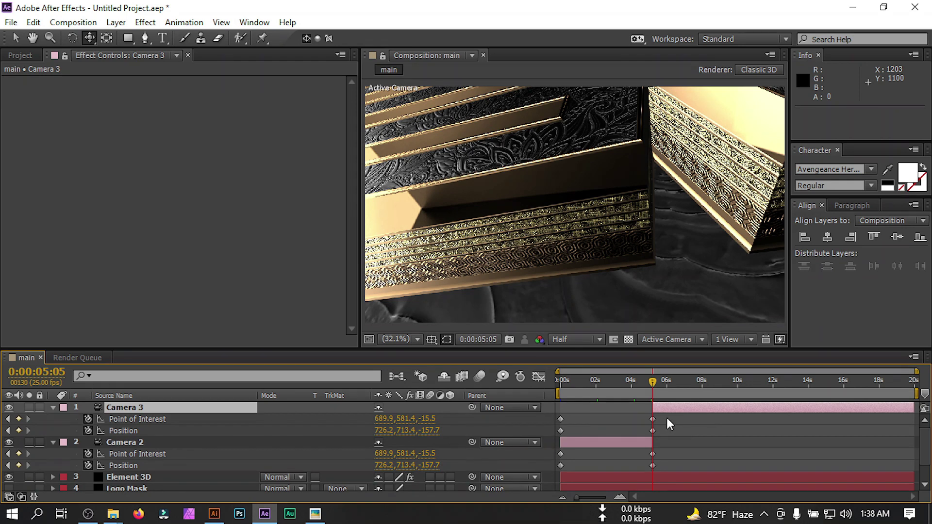
{"action": "left_click_drag", "start_coordinate": [668, 417], "coordinate": [551, 436]}
{"action": "key", "text": "Delete"}
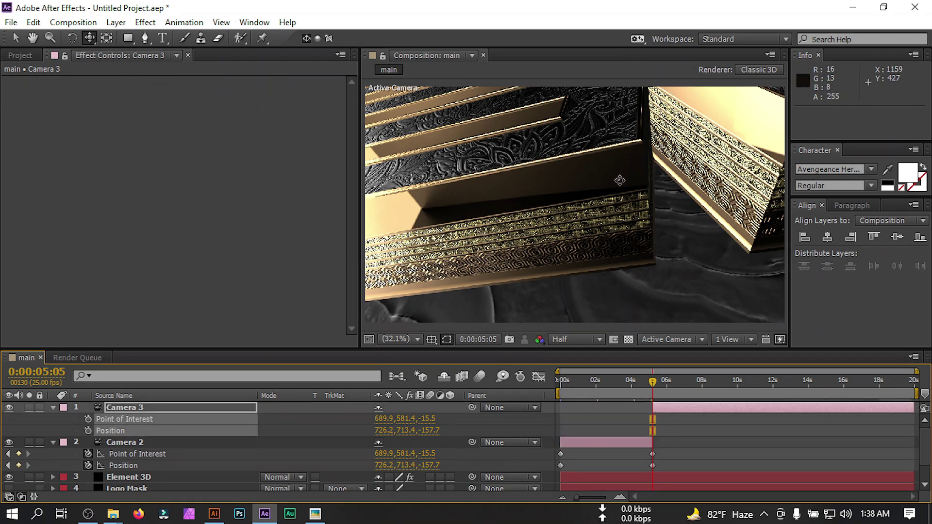
Step: Orbit and track Camera 3 to frame the stripe ends at the logo's right side, at position about 1424, 838, -296
{"action": "left_click_drag", "start_coordinate": [619, 180], "coordinate": [477, 203]}
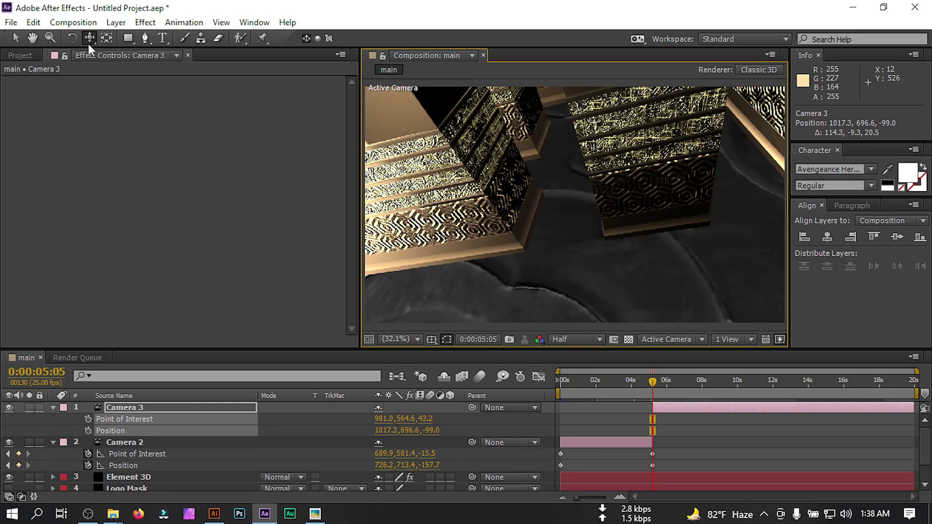
{"action": "left_click_drag", "start_coordinate": [89, 38], "coordinate": [89, 57]}
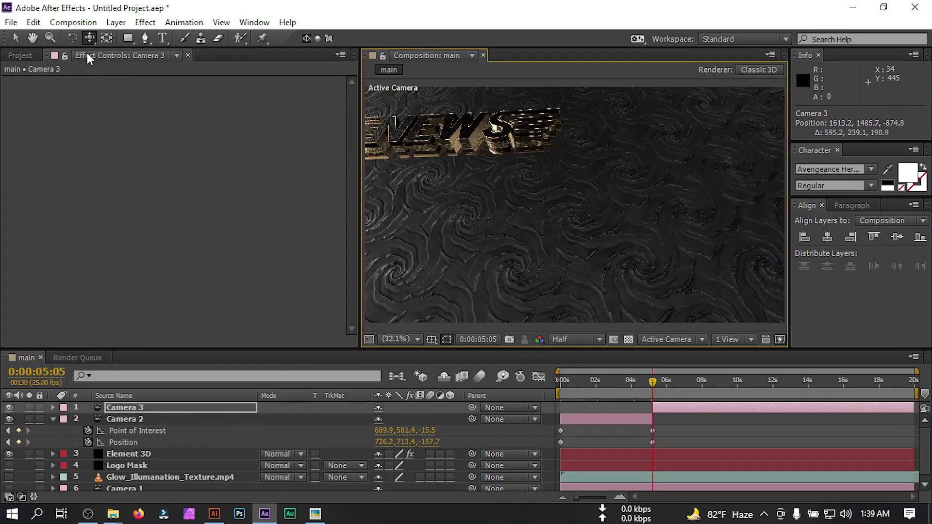
{"action": "left_click_drag", "start_coordinate": [90, 38], "coordinate": [127, 52]}
{"action": "left_click_drag", "start_coordinate": [563, 170], "coordinate": [618, 190]}
{"action": "left_click_drag", "start_coordinate": [89, 38], "coordinate": [148, 88]}
{"action": "left_click_drag", "start_coordinate": [558, 123], "coordinate": [551, 216]}
{"action": "key", "text": "c"}
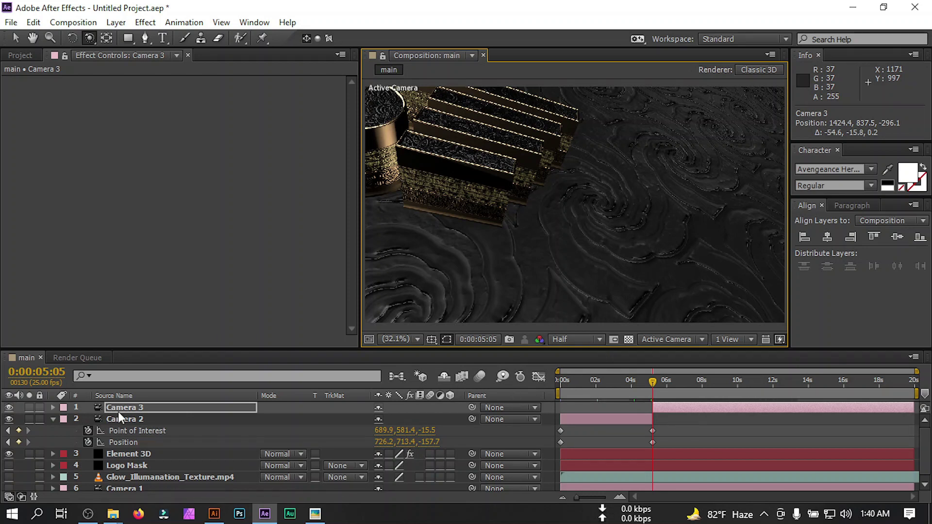
Step: Keyframe Camera 3's Point of Interest and Position at 0:00:05:05, and track it to the letters E, W and S at 0:00:10:04
{"action": "key", "text": "u"}
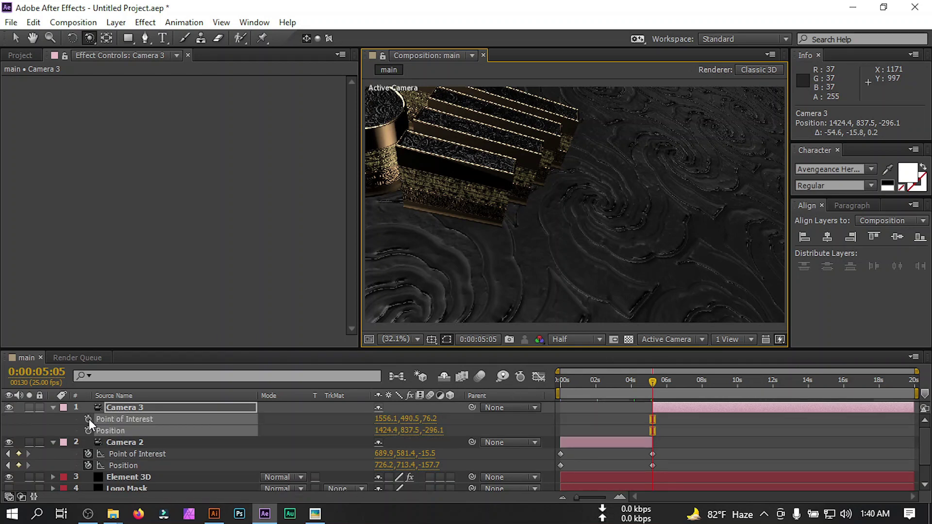
{"action": "left_click", "coordinate": [741, 388]}
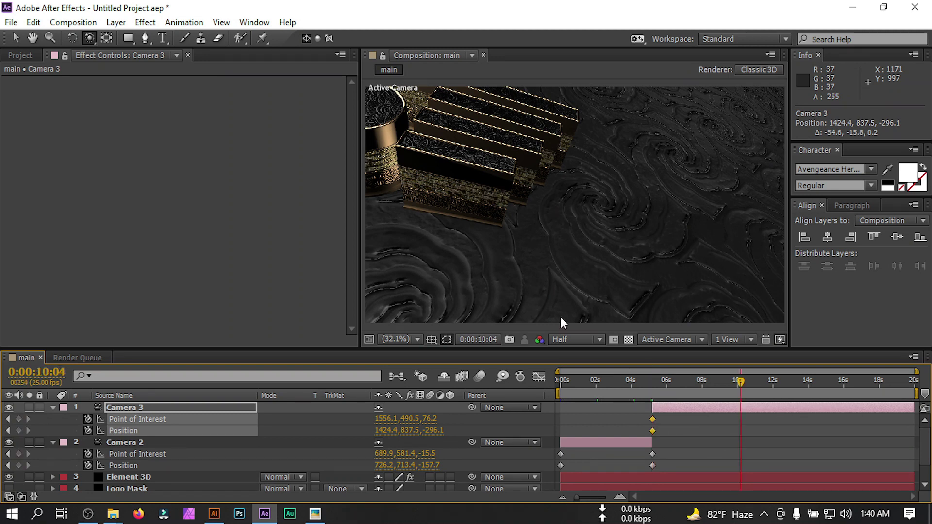
{"action": "left_click_drag", "start_coordinate": [92, 41], "coordinate": [150, 66]}
{"action": "left_click_drag", "start_coordinate": [478, 183], "coordinate": [726, 197]}
Step: Collapse the camera layers and split the latest camera at 0:00:10:04 and again at 0:00:15:03
{"action": "left_click", "coordinate": [53, 407]}
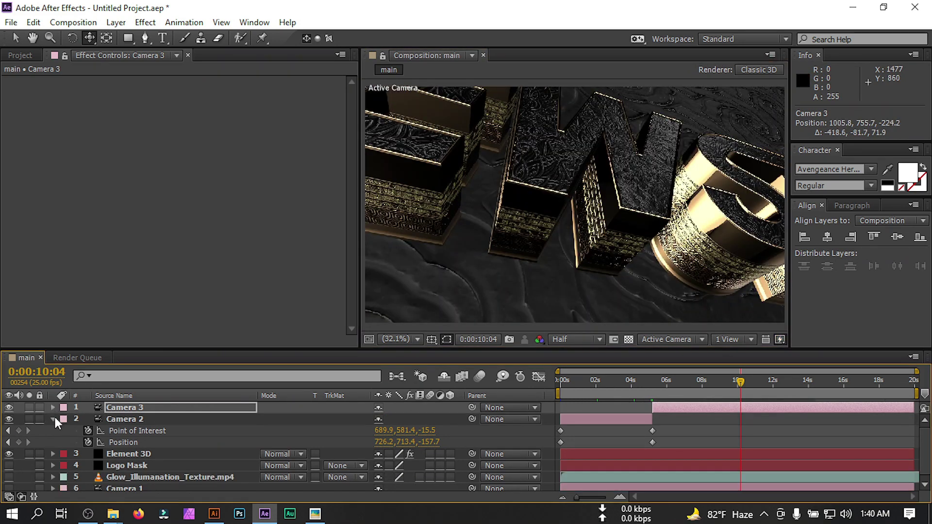
{"action": "left_click", "coordinate": [53, 419]}
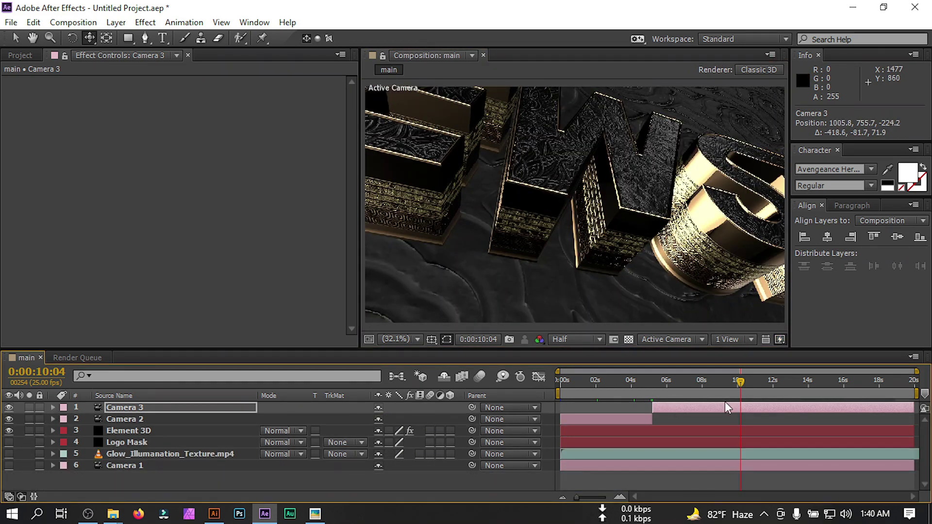
{"action": "key", "text": "ctrl+shift+d"}
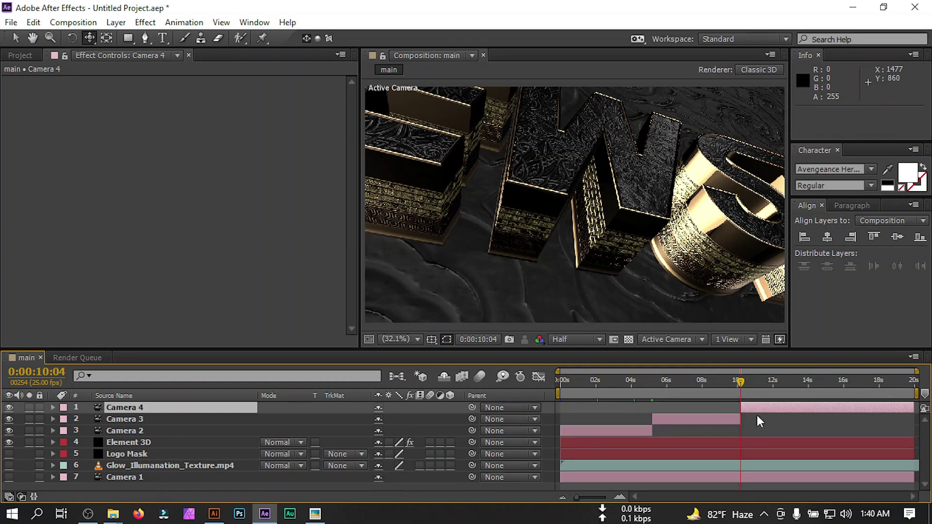
{"action": "left_click", "coordinate": [828, 390]}
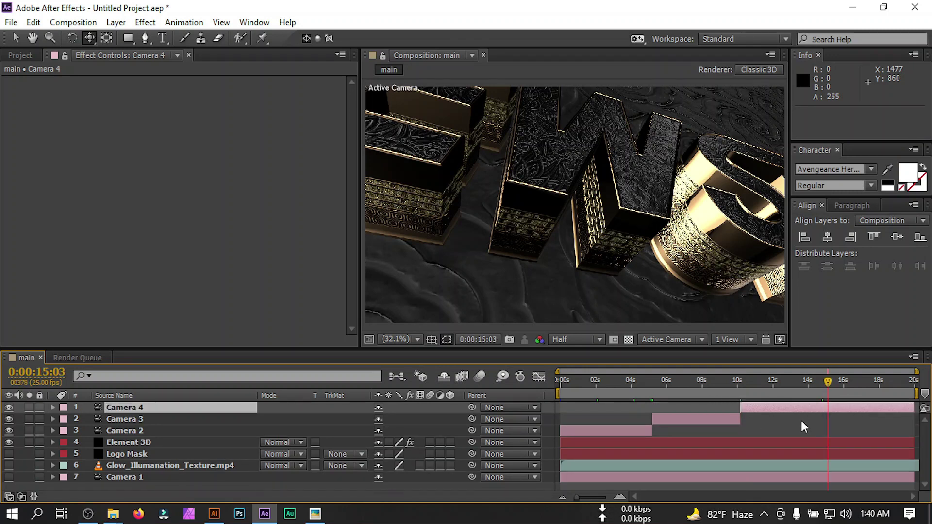
{"action": "key", "text": "ctrl+shift+d"}
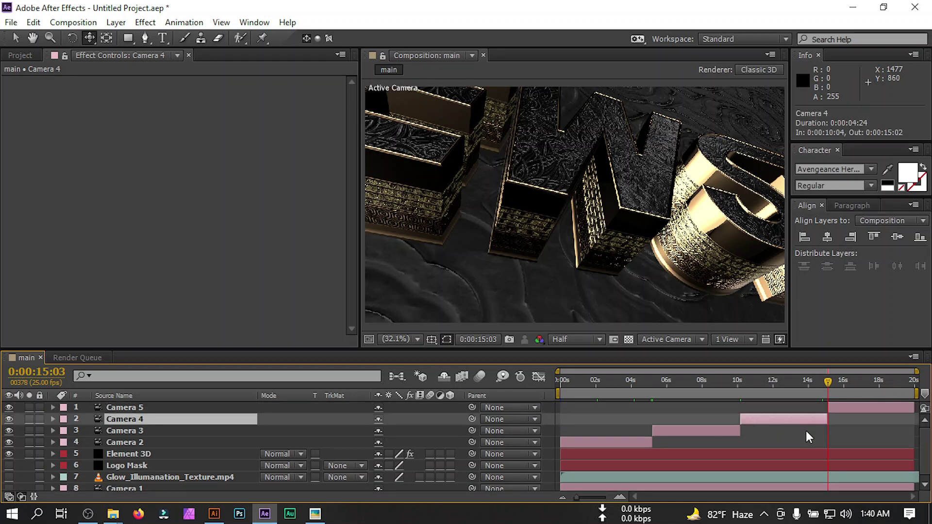
Step: Delete all Point of Interest and Position keyframes from Camera 4
{"action": "key", "text": "u"}
{"action": "left_click_drag", "start_coordinate": [759, 434], "coordinate": [615, 447]}
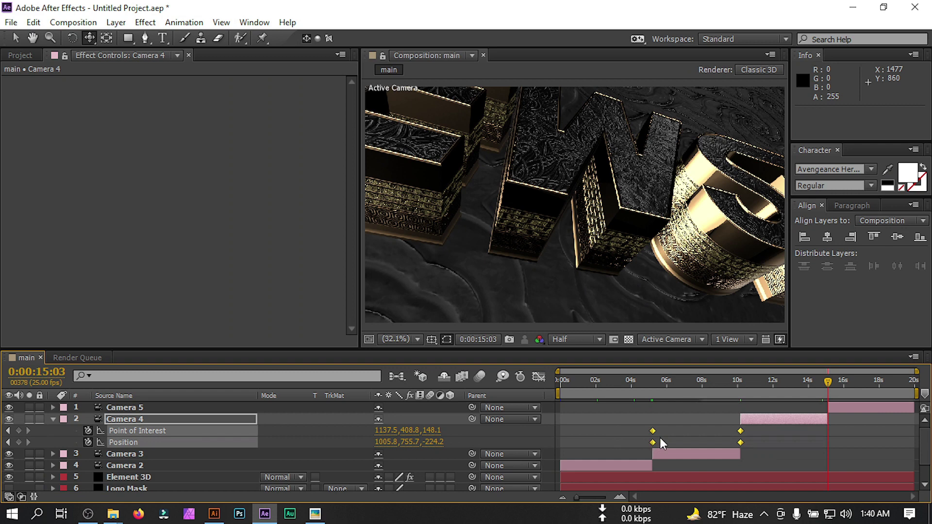
{"action": "key", "text": "Delete"}
Step: Try to reframe the active camera over the logo's left stripes at 0:00:10:03 by tracking and orbiting it
{"action": "key", "text": "Page_Up"}
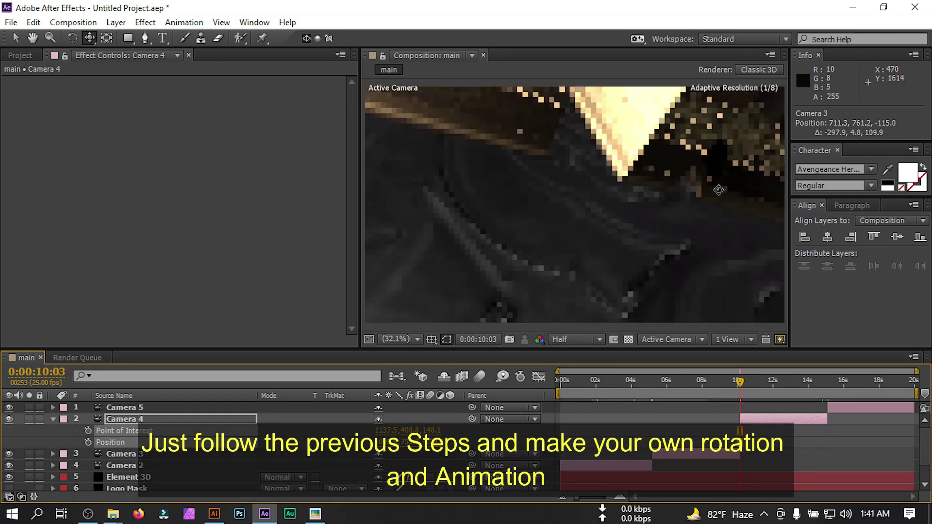
{"action": "left_click_drag", "start_coordinate": [718, 190], "coordinate": [777, 195]}
{"action": "left_click_drag", "start_coordinate": [495, 160], "coordinate": [648, 279]}
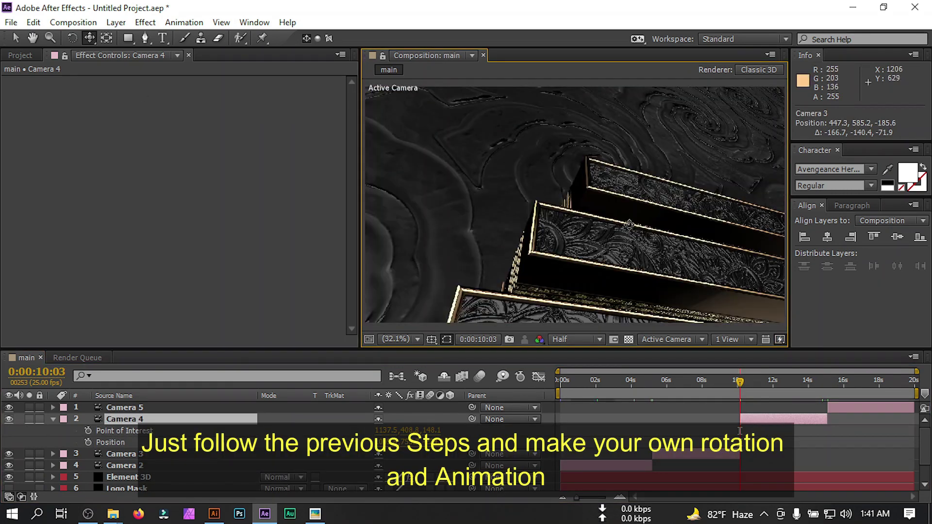
{"action": "left_click_drag", "start_coordinate": [89, 38], "coordinate": [140, 52]}
{"action": "left_click_drag", "start_coordinate": [554, 187], "coordinate": [558, 212]}
{"action": "left_click_drag", "start_coordinate": [90, 38], "coordinate": [150, 68]}
{"action": "left_click_drag", "start_coordinate": [626, 305], "coordinate": [621, 241]}
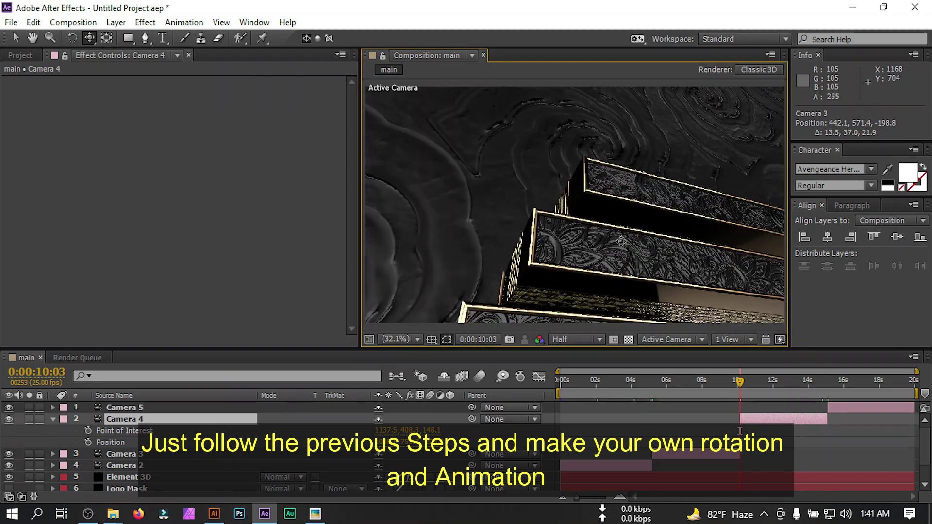
Step: Keyframe Camera 4's Position and Point of Interest at 0:00:10:03
{"action": "left_click", "coordinate": [87, 442]}
{"action": "left_click", "coordinate": [88, 430]}
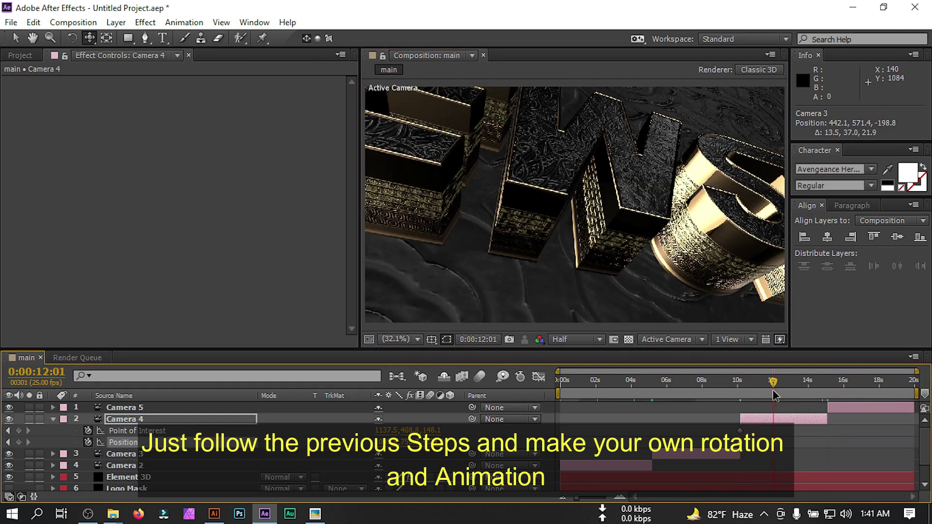
Step: Reveal Camera 3's keyframes and try shifting its end keyframes slightly past 0:00:10:04
{"action": "left_click_drag", "start_coordinate": [747, 386], "coordinate": [725, 388]}
{"action": "left_click", "coordinate": [682, 455]}
{"action": "key", "text": "u"}
{"action": "left_click_drag", "start_coordinate": [750, 463], "coordinate": [739, 480]}
{"action": "left_click_drag", "start_coordinate": [742, 476], "coordinate": [747, 477]}
{"action": "left_click", "coordinate": [742, 477]}
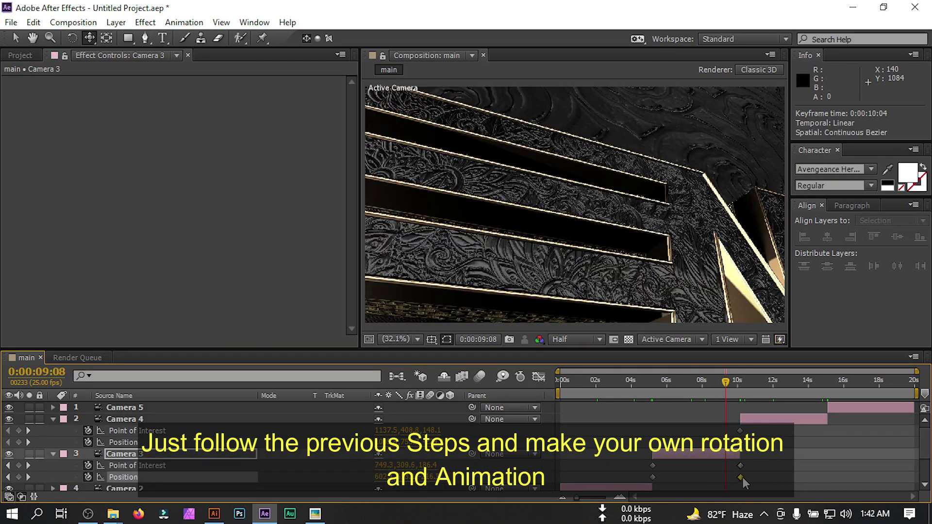
{"action": "left_click", "coordinate": [746, 465]}
Step: Delete Camera 3's Point of Interest and Position keyframes around 0:00:10:03, keeping the ones at its start
{"action": "left_click", "coordinate": [738, 389]}
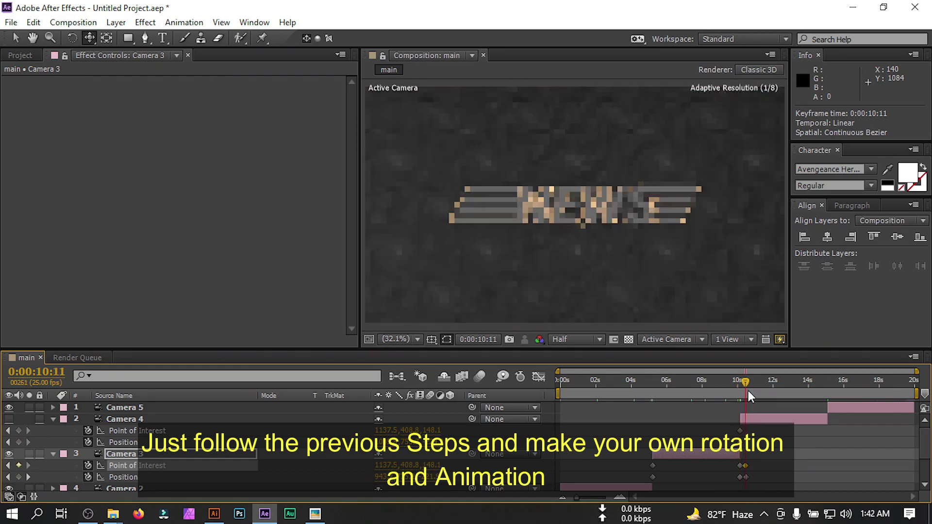
{"action": "left_click_drag", "start_coordinate": [738, 386], "coordinate": [711, 388]}
{"action": "left_click_drag", "start_coordinate": [591, 425], "coordinate": [735, 422]}
{"action": "left_click_drag", "start_coordinate": [746, 482], "coordinate": [735, 459]}
{"action": "key", "text": "Delete"}
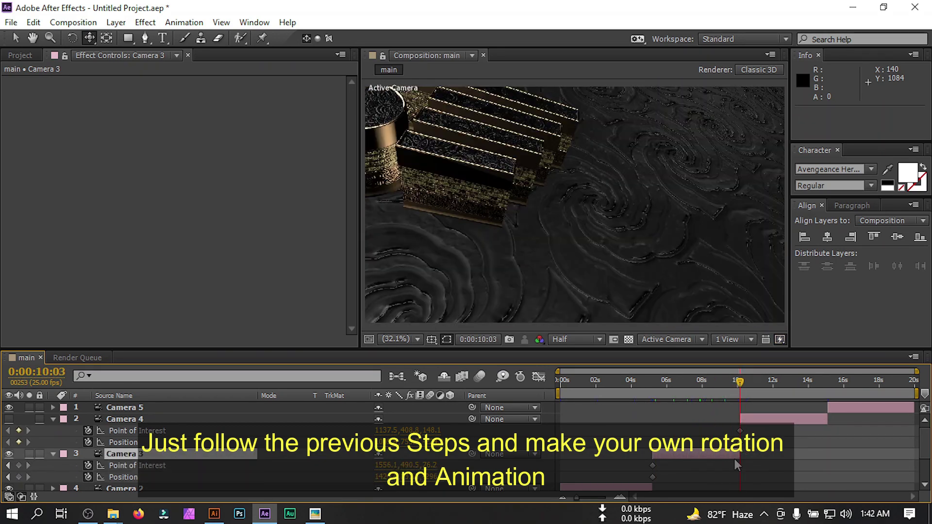
Step: Track Camera 3 across the logo at 0:00:10:03 to a point of interest about 1152, 396, 131, hide it and show Camera 4
{"action": "left_click_drag", "start_coordinate": [467, 186], "coordinate": [672, 237]}
{"action": "left_click", "coordinate": [598, 439]}
{"action": "left_click", "coordinate": [9, 454]}
{"action": "left_click", "coordinate": [8, 419]}
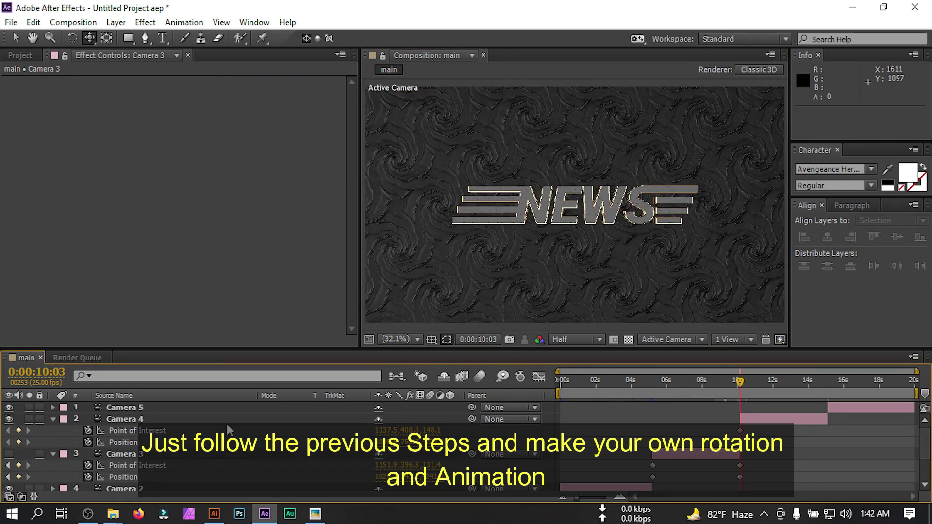
Step: Track Camera 4 in close toward the logo at 0:00:10:04 and undo the last camera adjustment
{"action": "left_click", "coordinate": [743, 385]}
{"action": "left_click_drag", "start_coordinate": [538, 187], "coordinate": [629, 214]}
{"action": "left_click", "coordinate": [89, 38]}
{"action": "left_click", "coordinate": [109, 54]}
{"action": "left_click_drag", "start_coordinate": [649, 246], "coordinate": [668, 261]}
{"action": "left_click", "coordinate": [89, 37]}
{"action": "left_click", "coordinate": [109, 82]}
{"action": "left_click_drag", "start_coordinate": [538, 182], "coordinate": [528, 196]}
{"action": "key", "text": "ctrl+z"}
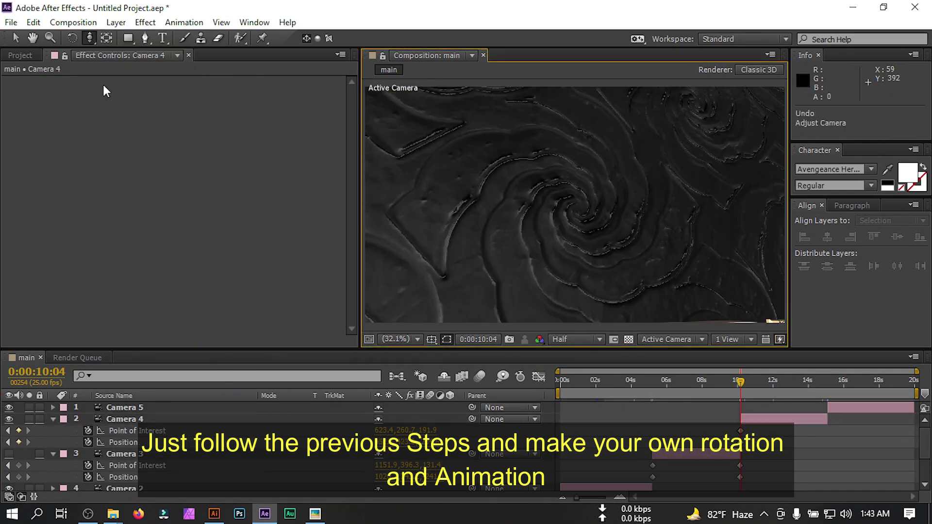
Step: Orbit Camera 4 to a low close-up of the logo's stripes and rekey its start pose at 0:00:10:04, point of interest about 611, 371, 239
{"action": "left_click", "coordinate": [89, 38]}
{"action": "left_click", "coordinate": [109, 68]}
{"action": "left_click_drag", "start_coordinate": [631, 276], "coordinate": [649, 233]}
{"action": "key", "text": "c"}
{"action": "left_click", "coordinate": [88, 431]}
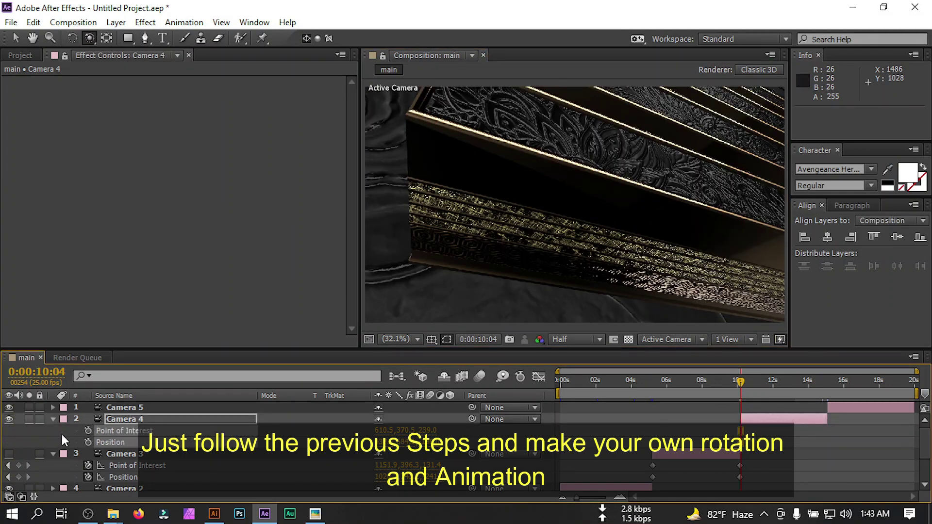
Step: Track Camera 4 across to the letters at 0:00:15:02, to a position of about 827, 702, -221
{"action": "left_click_drag", "start_coordinate": [752, 384], "coordinate": [824, 384]}
{"action": "left_click_drag", "start_coordinate": [662, 212], "coordinate": [488, 179]}
{"action": "left_click", "coordinate": [89, 37]}
{"action": "left_click", "coordinate": [161, 67]}
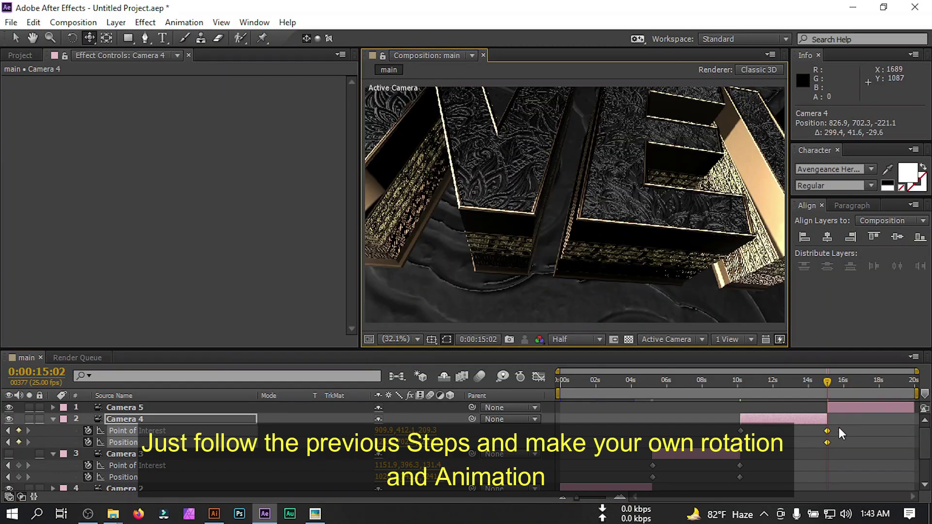
Step: Delete the Camera 5 layer and move Camera 1 to the top of the layer stack
{"action": "left_click", "coordinate": [52, 419]}
{"action": "left_click", "coordinate": [124, 409]}
{"action": "key", "text": "Delete"}
{"action": "scroll", "coordinate": [127, 479], "scroll_direction": "down", "scroll_amount": 1}
{"action": "left_click_drag", "start_coordinate": [124, 486], "coordinate": [126, 405]}
{"action": "scroll", "coordinate": [128, 467], "scroll_direction": "down", "scroll_amount": 1}
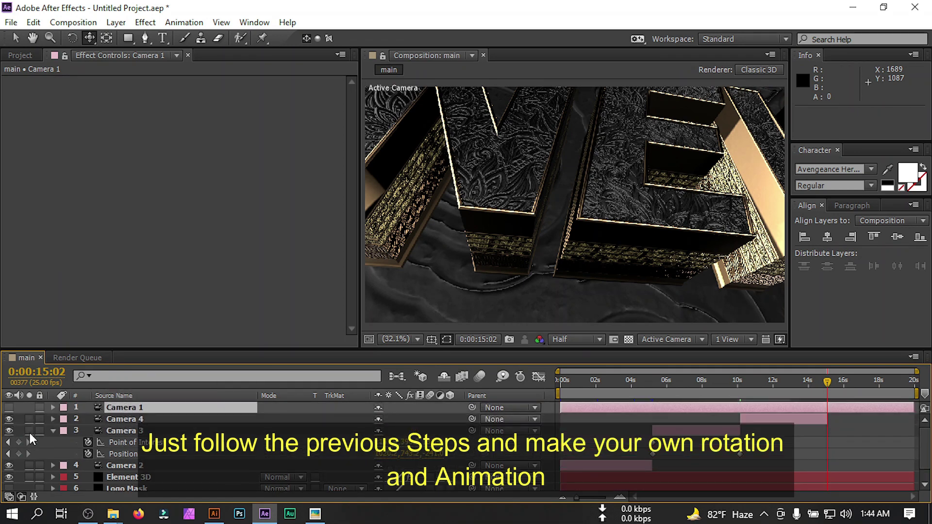
Step: Hide Camera 4, show Camera 1 and trim Camera 1's in point to 0:00:15:02
{"action": "left_click", "coordinate": [9, 431]}
{"action": "left_click", "coordinate": [9, 408]}
{"action": "key", "text": "alt+bracketleft"}
Step: Keyframe Camera 1's Point of Interest and Position at 0:00:18:10 with the full logo in frame
{"action": "left_click", "coordinate": [886, 383]}
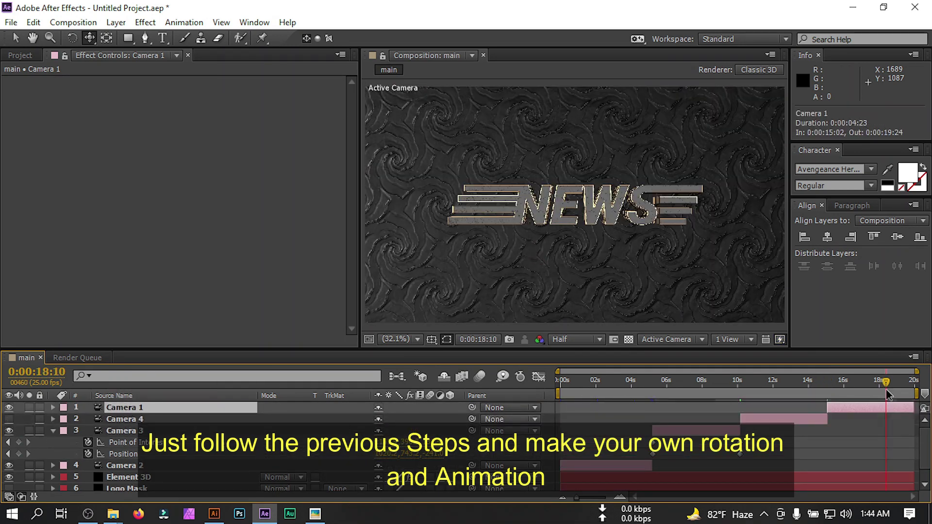
{"action": "key", "text": "p"}
{"action": "key", "text": "shift+a"}
{"action": "left_click", "coordinate": [87, 418]}
{"action": "left_click", "coordinate": [88, 431]}
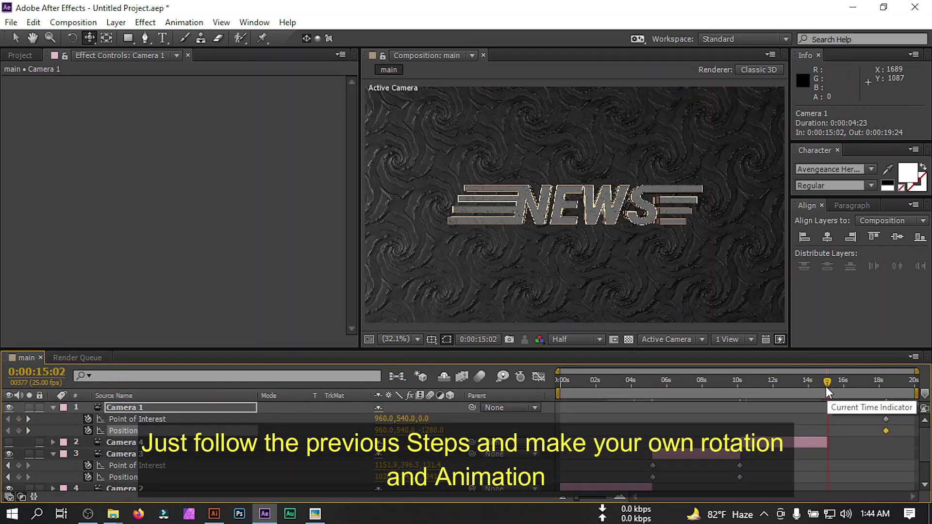
Step: Adjust Camera 1's starting view at 0:00:15:02, undoing the first camera move and making a different one
{"action": "left_click", "coordinate": [90, 38]}
{"action": "left_click", "coordinate": [190, 53]}
{"action": "left_click_drag", "start_coordinate": [578, 167], "coordinate": [577, 224]}
{"action": "key", "text": "ctrl+z"}
{"action": "mouse_move", "coordinate": [584, 182]}
{"action": "left_mouse_down"}
{"action": "mouse_move", "coordinate": [584, 243]}
{"action": "mouse_move", "coordinate": [588, 142]}
{"action": "mouse_move", "coordinate": [595, 197]}
{"action": "left_mouse_up"}
{"action": "left_click", "coordinate": [89, 39]}
{"action": "left_click", "coordinate": [145, 76]}
{"action": "key", "text": "c"}
{"action": "key", "text": "c"}
Step: Bring Camera 1 in close above the letters at 0:00:15:02, position about 960, 265, -228 and point of interest about 960, 576, -66
{"action": "left_click", "coordinate": [89, 40]}
{"action": "left_click", "coordinate": [145, 72]}
{"action": "left_click_drag", "start_coordinate": [521, 216], "coordinate": [517, 175]}
{"action": "left_click", "coordinate": [89, 39]}
{"action": "left_click", "coordinate": [145, 76]}
{"action": "left_click_drag", "start_coordinate": [580, 185], "coordinate": [579, 144]}
{"action": "mouse_move", "coordinate": [827, 382]}
{"action": "left_mouse_down"}
{"action": "mouse_move", "coordinate": [883, 399]}
{"action": "mouse_move", "coordinate": [827, 389]}
{"action": "left_mouse_up"}
{"action": "left_click", "coordinate": [90, 40]}
{"action": "left_click", "coordinate": [144, 54]}
{"action": "left_click_drag", "start_coordinate": [579, 187], "coordinate": [581, 214]}
{"action": "mouse_move", "coordinate": [828, 382]}
{"action": "left_mouse_down"}
{"action": "mouse_move", "coordinate": [845, 421]}
{"action": "mouse_move", "coordinate": [831, 386]}
{"action": "left_mouse_up"}
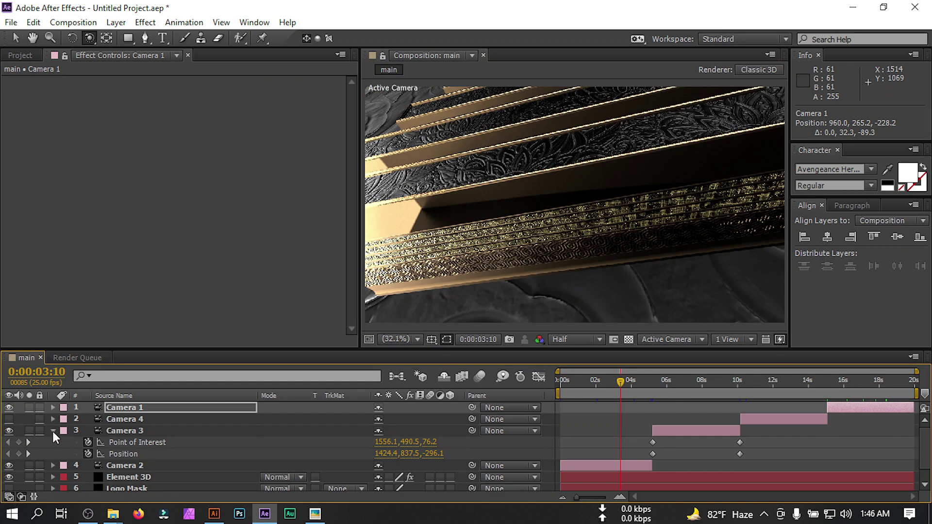
Step: Enable ambient occlusion in the Element 3D layer's render settings and set SSAO Intensity to 8
{"action": "left_click", "coordinate": [52, 431]}
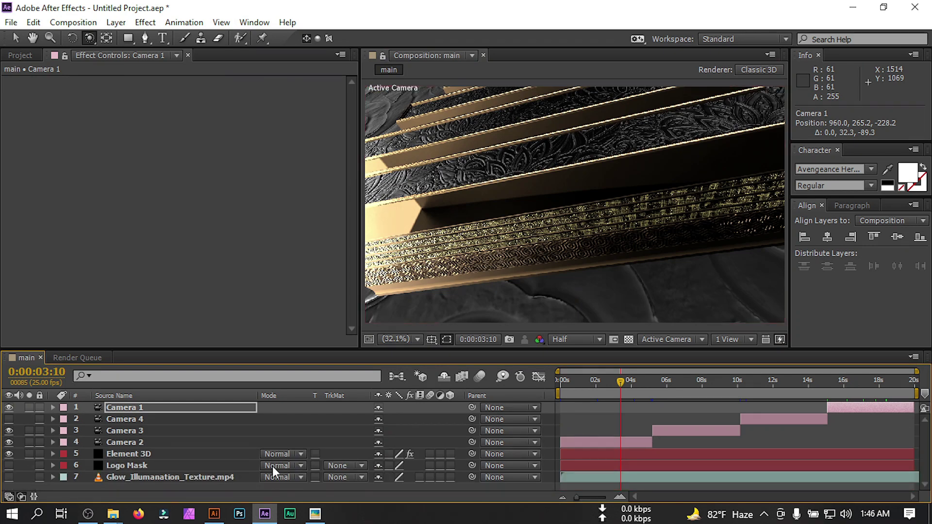
{"action": "left_click", "coordinate": [129, 455]}
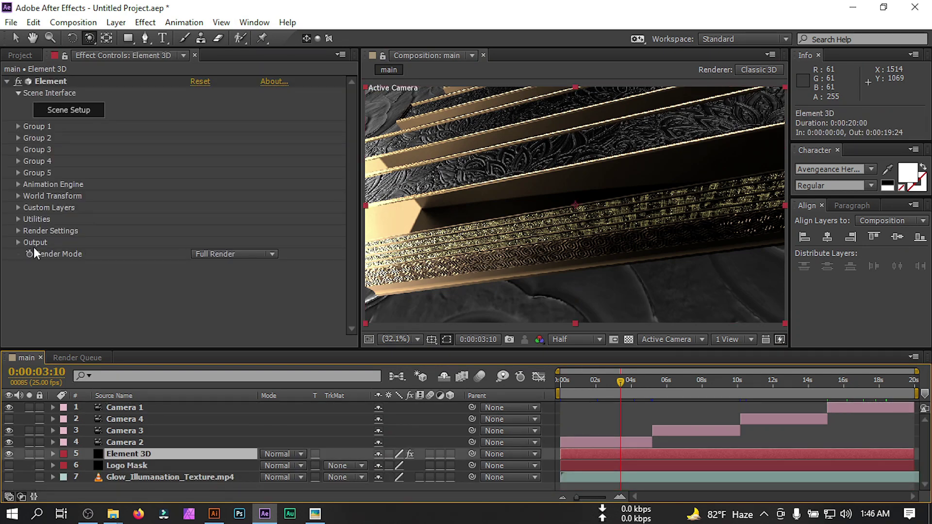
{"action": "left_click", "coordinate": [13, 231]}
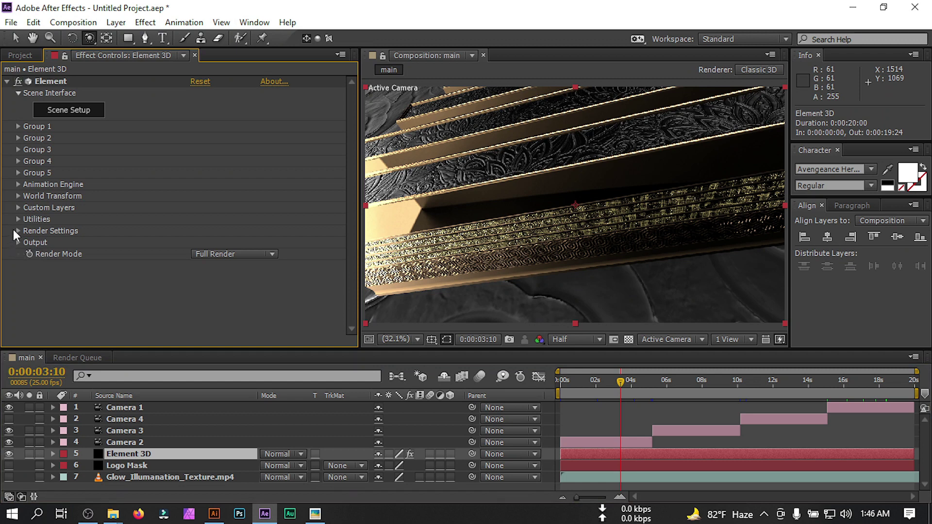
{"action": "left_click", "coordinate": [17, 231]}
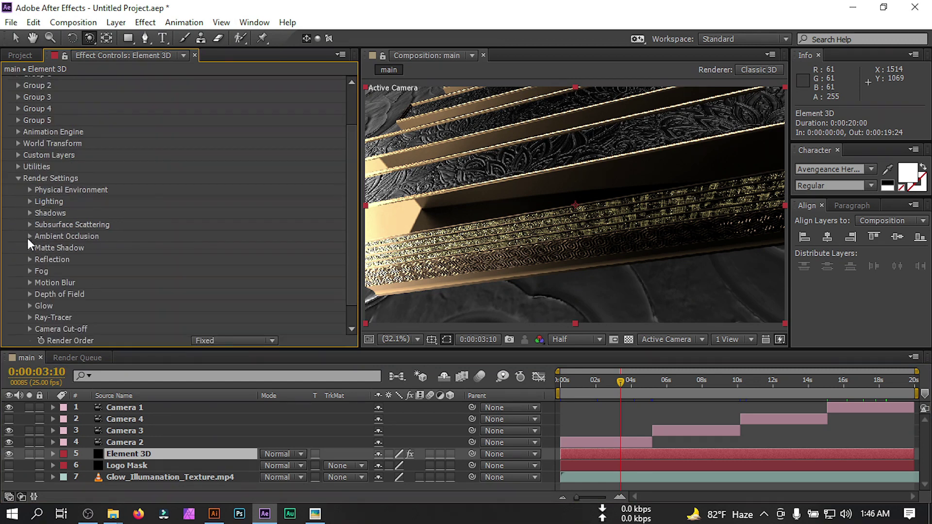
{"action": "left_click", "coordinate": [30, 236]}
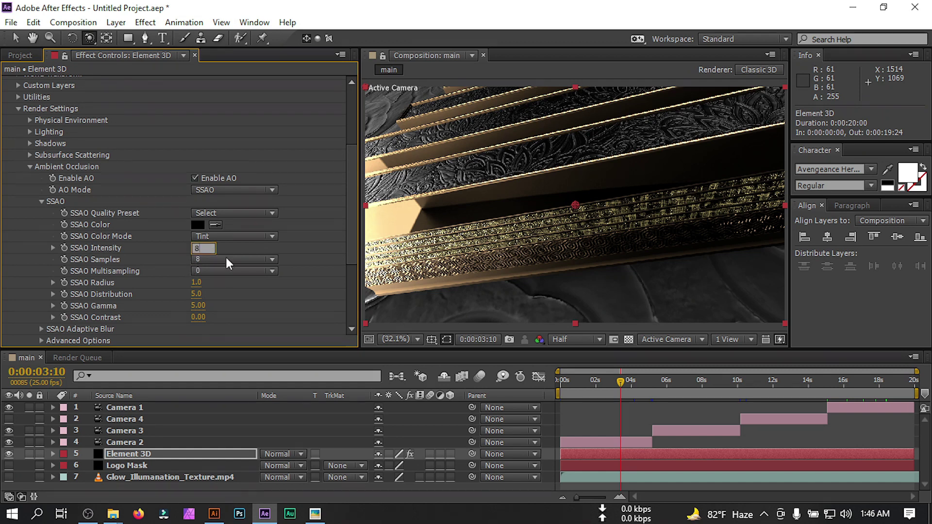
{"action": "key", "text": "Return"}
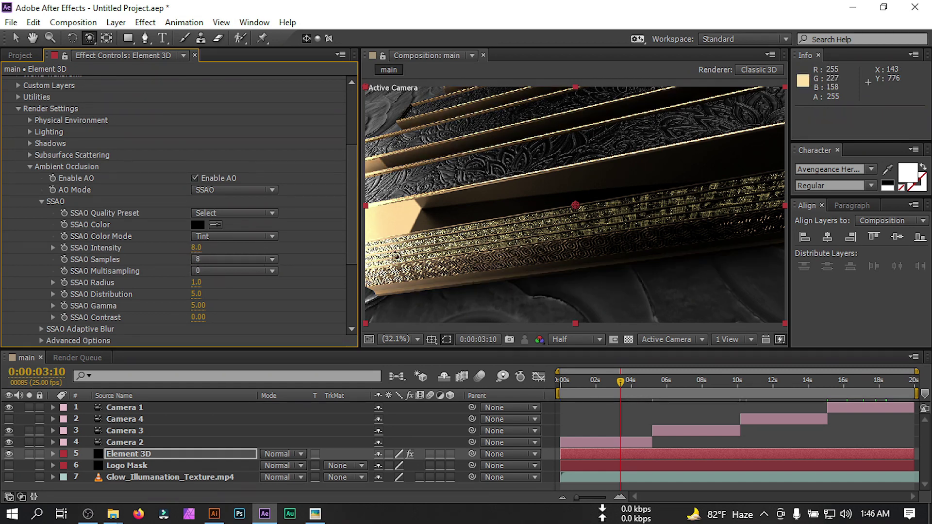